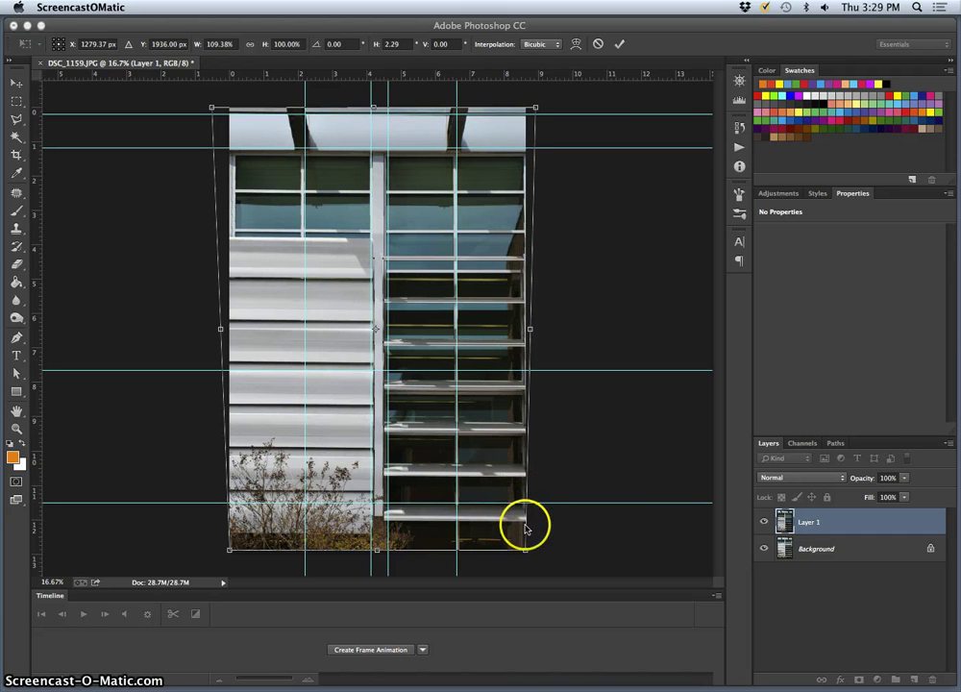
- Distort Layer 1 by pulling its upper-right and lower-right transform corners outward so the facade's verticals follow the guides
left_click(538, 110)
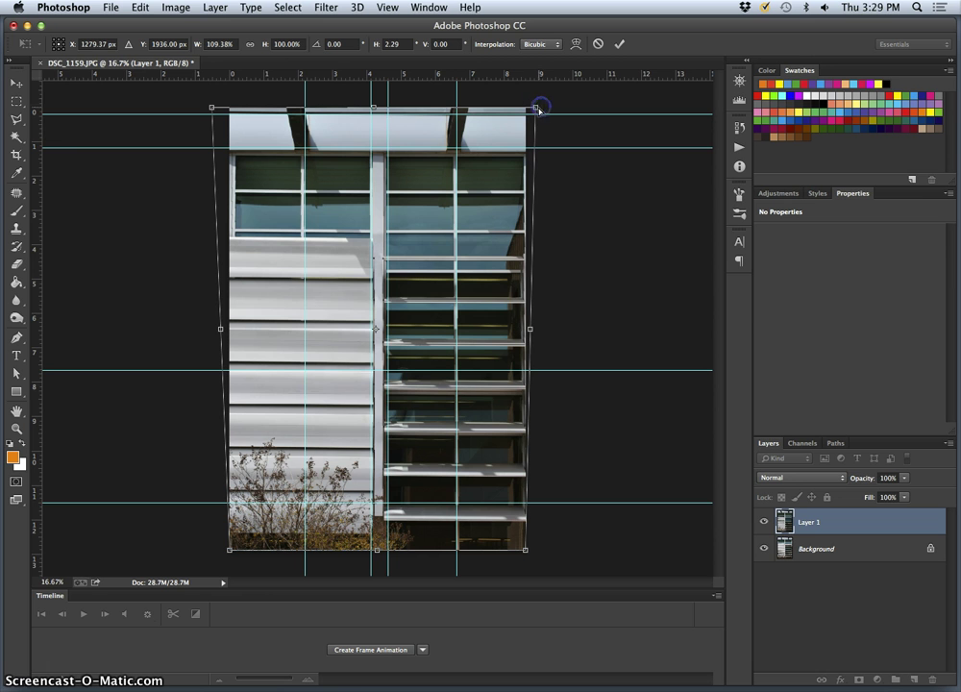
left_click_drag(540, 110, 538, 107)
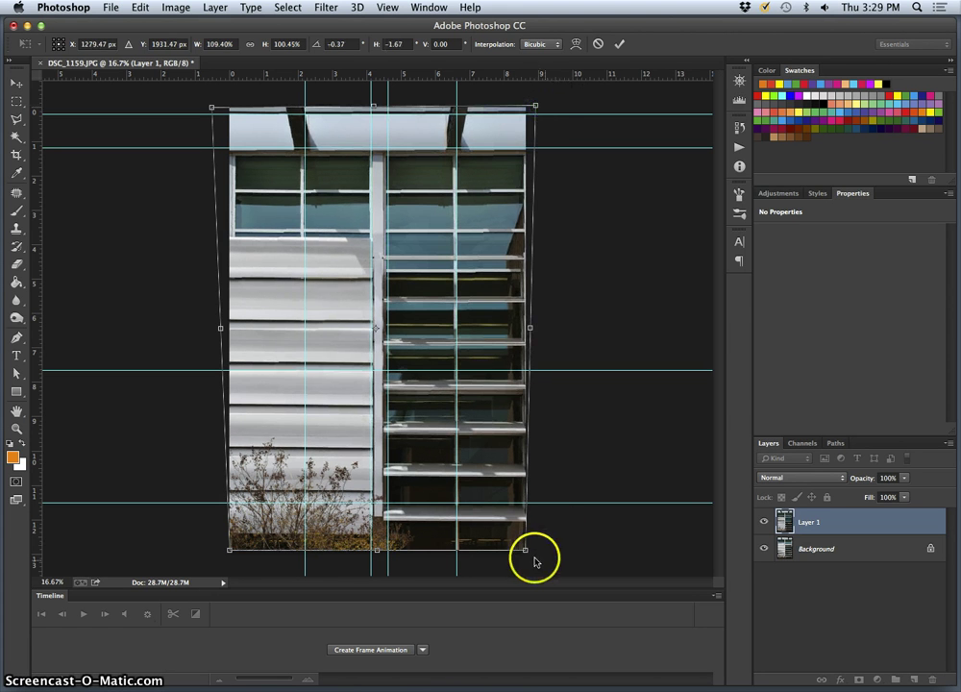
left_click_drag(526, 553, 520, 550)
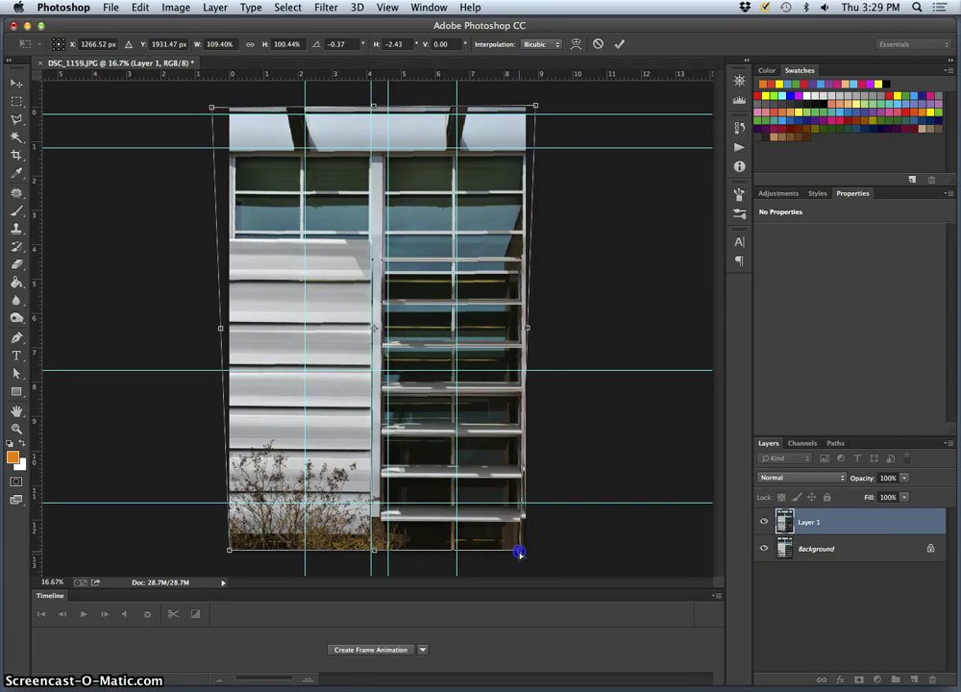
left_click_drag(519, 553, 528, 553)
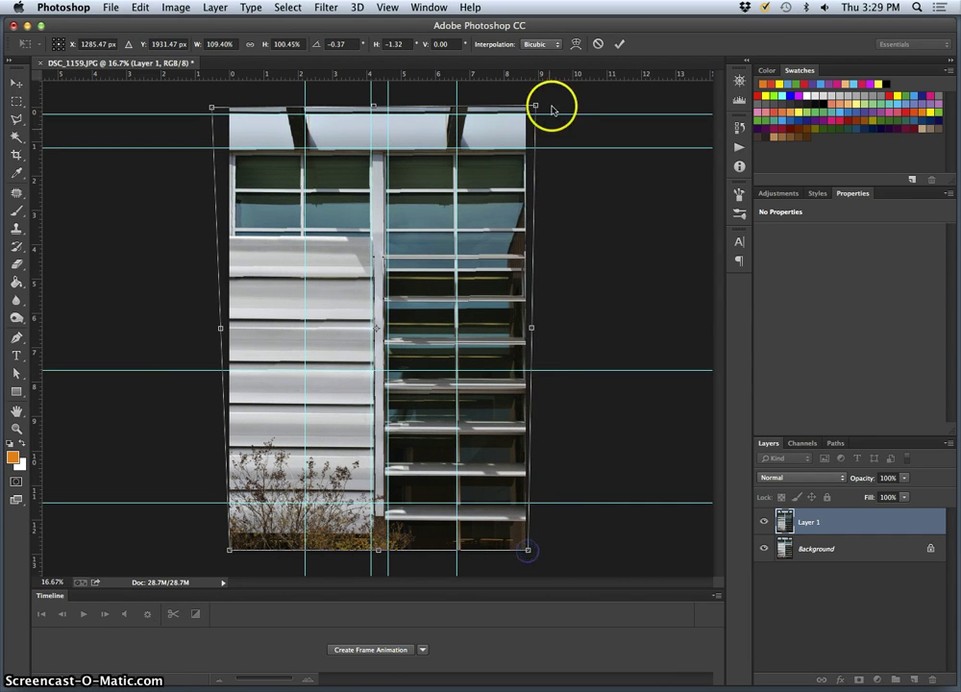
left_click_drag(535, 106, 540, 107)
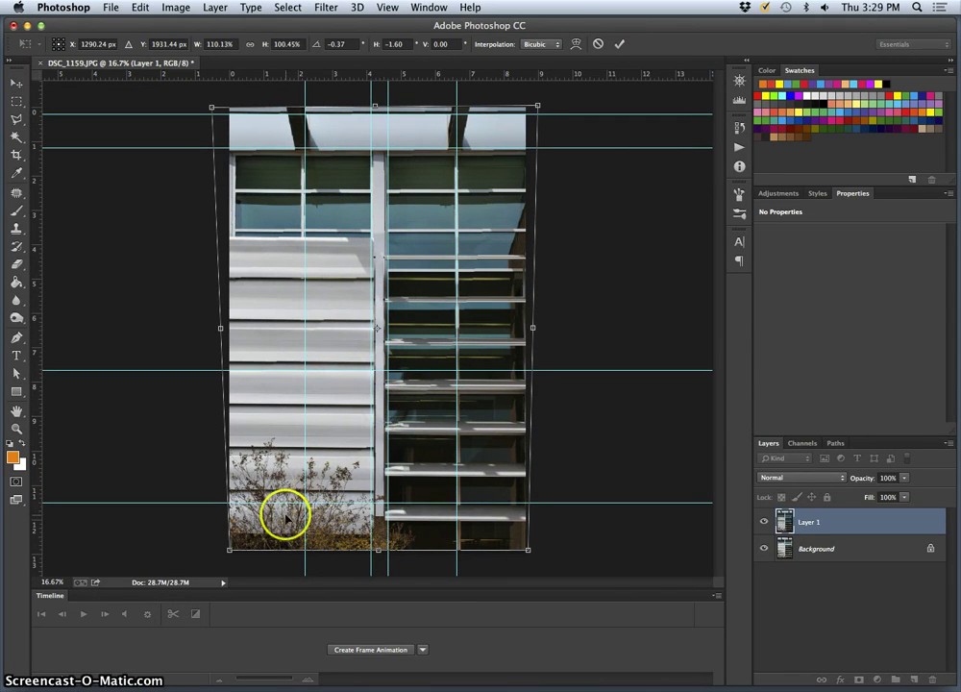
- Refine the distortion of Layer 1 at all four corners, widening it to 112.27% to align the window frames with the guides
left_click_drag(229, 551, 221, 550)
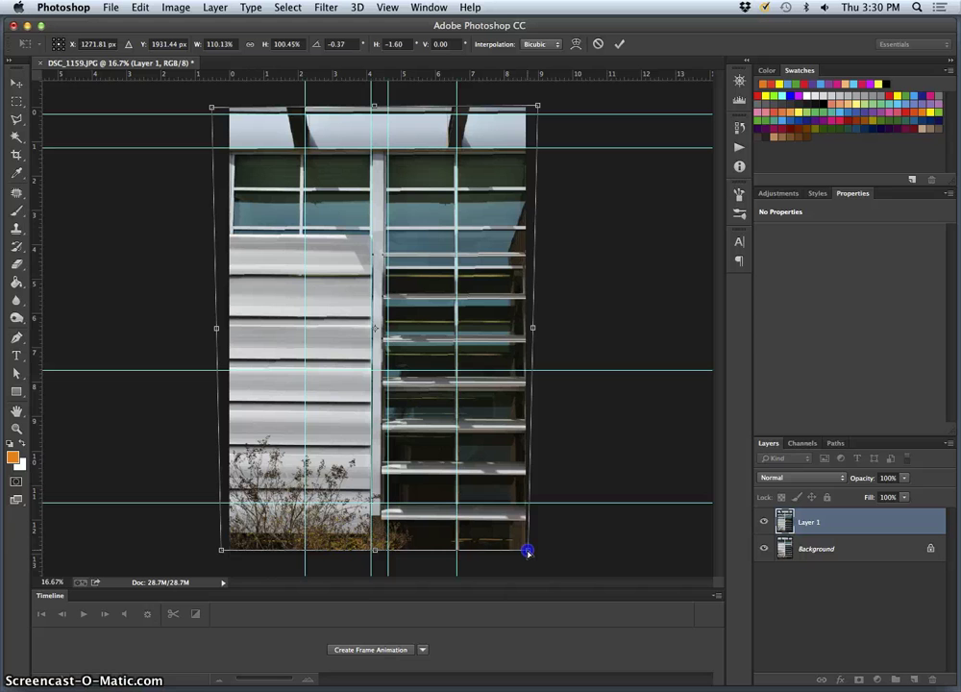
left_click_drag(530, 551, 527, 550)
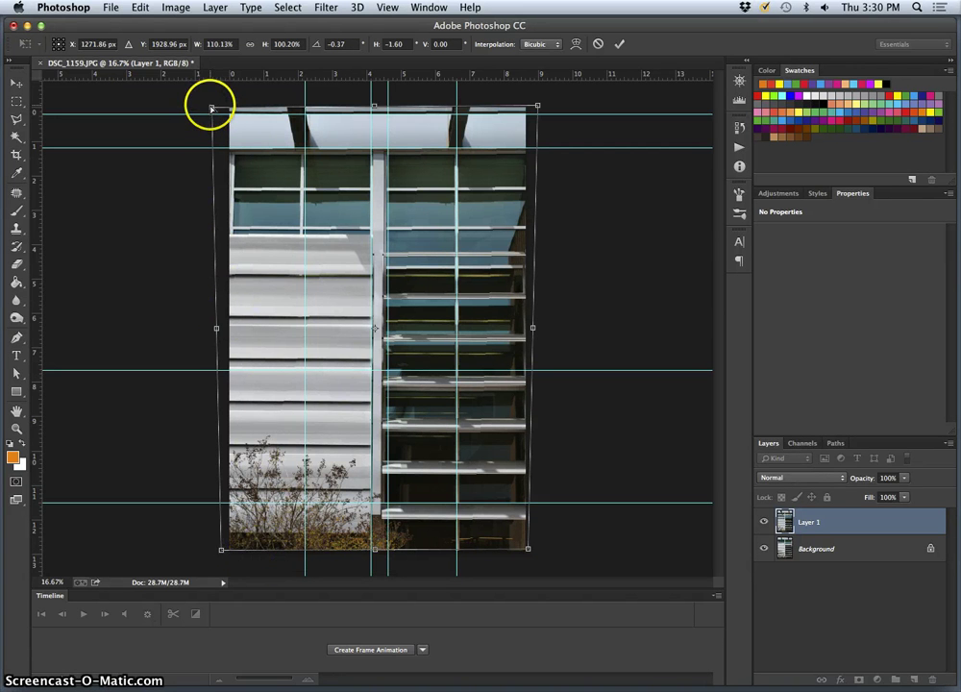
left_click_drag(209, 107, 208, 107)
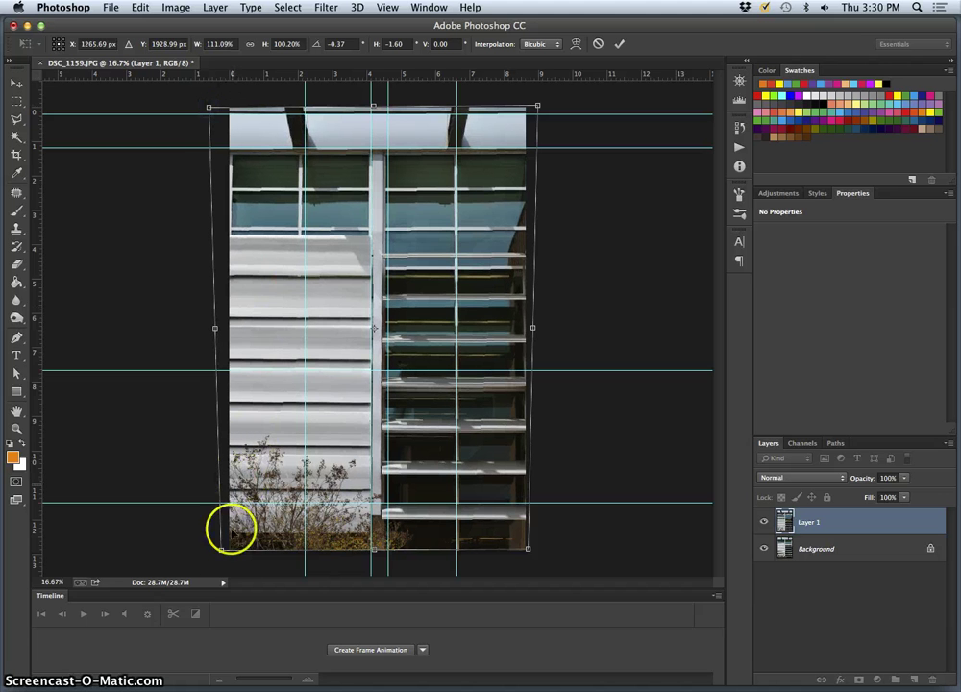
left_click_drag(222, 554, 224, 555)
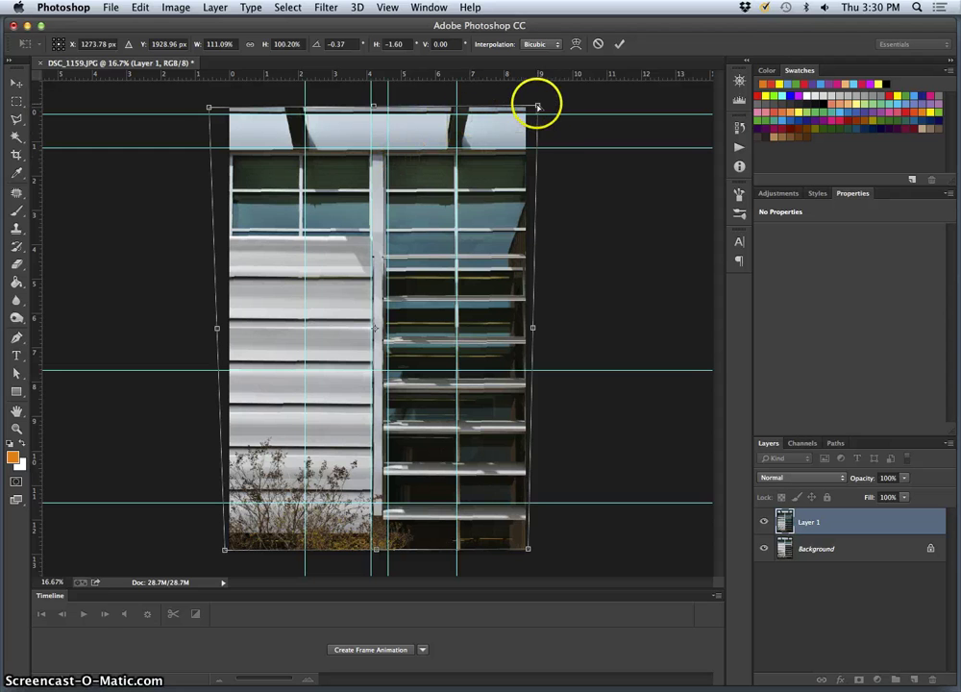
left_click_drag(537, 105, 540, 106)
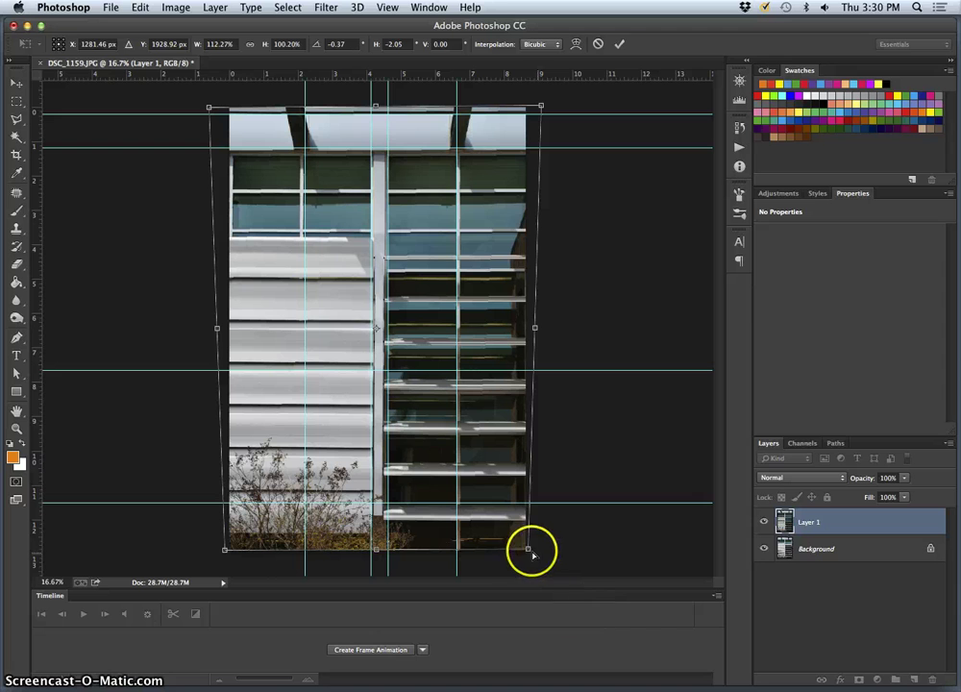
left_click_drag(533, 552, 536, 552)
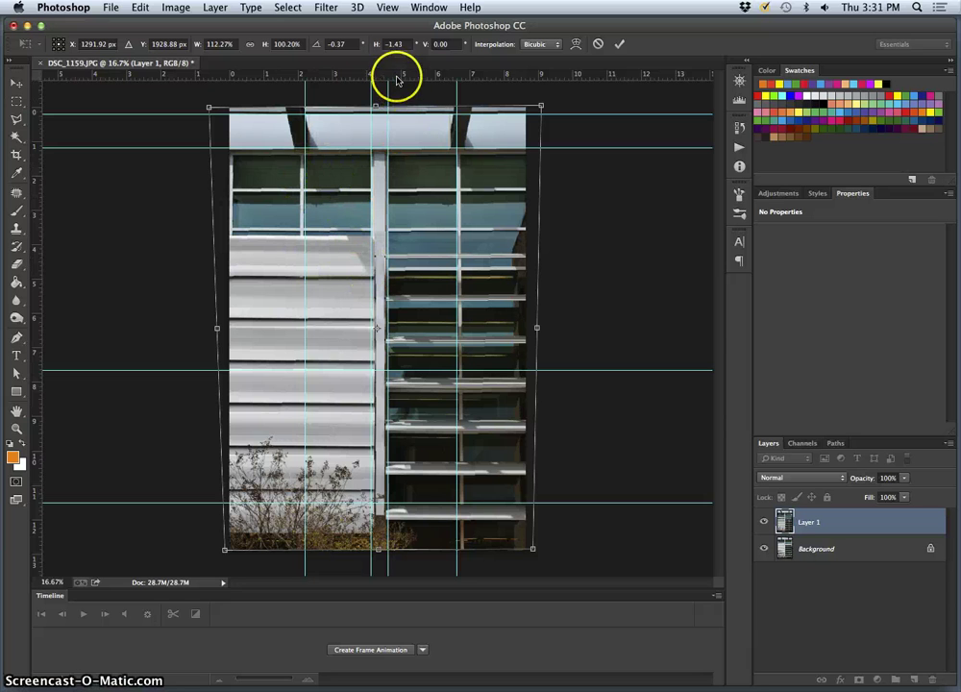
- Add a horizontal guide at about 3.5 inches along the window frame's lower bar and apply Layer 1's distortion
left_click_drag(395, 73, 384, 228)
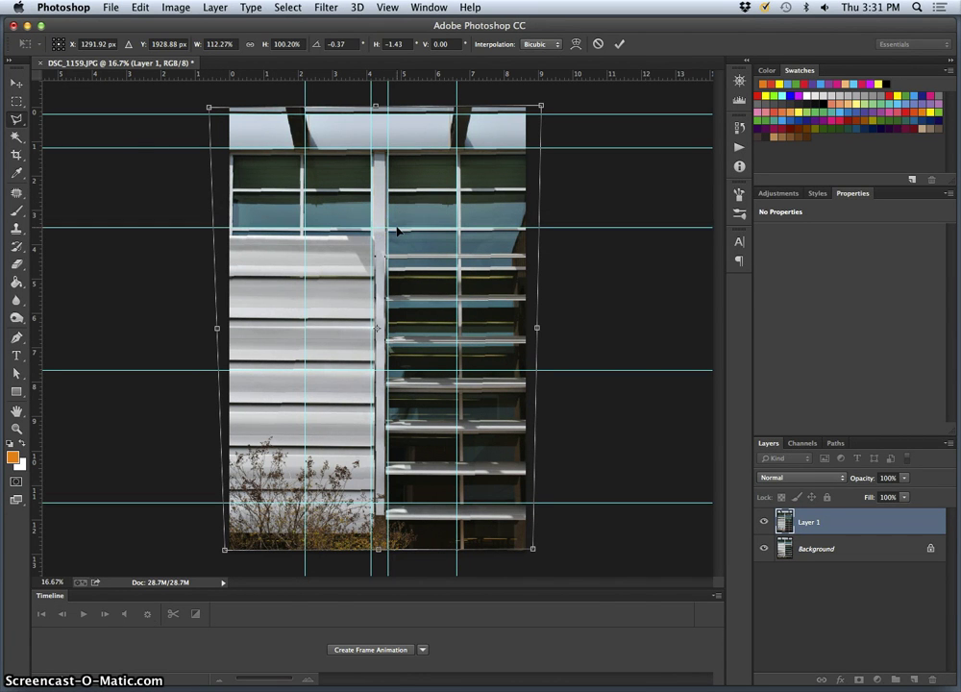
key("Return")
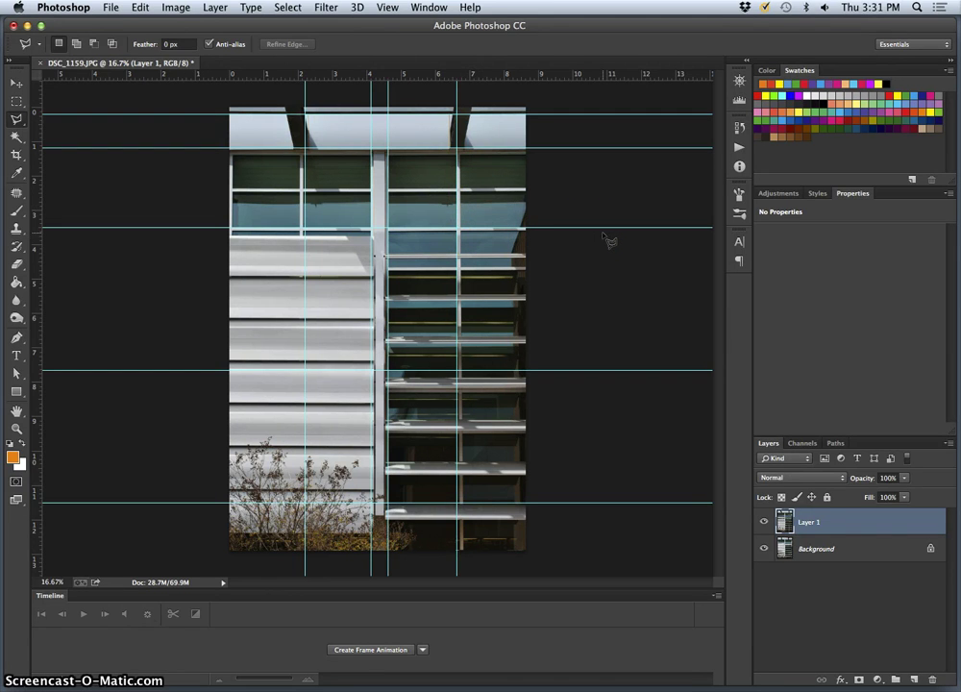
- Try narrowing Layer 1 to 98.11% width with Free Transform, and undo that transform
key("super+t")
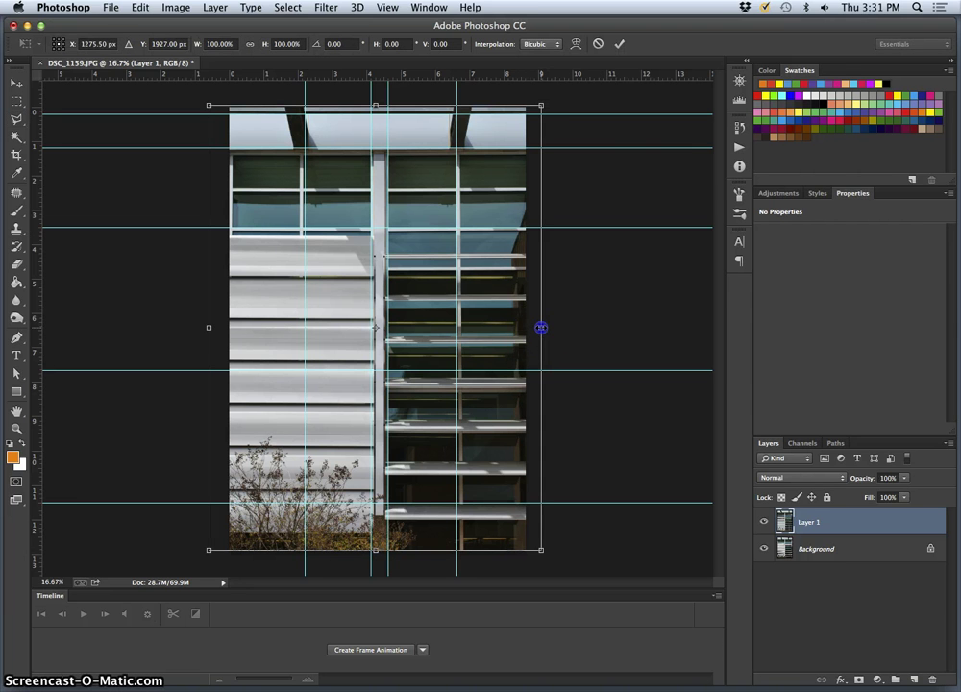
mouse_move(540, 328)
left_mouse_down()
mouse_move(529, 327)
mouse_move(537, 329)
left_mouse_up()
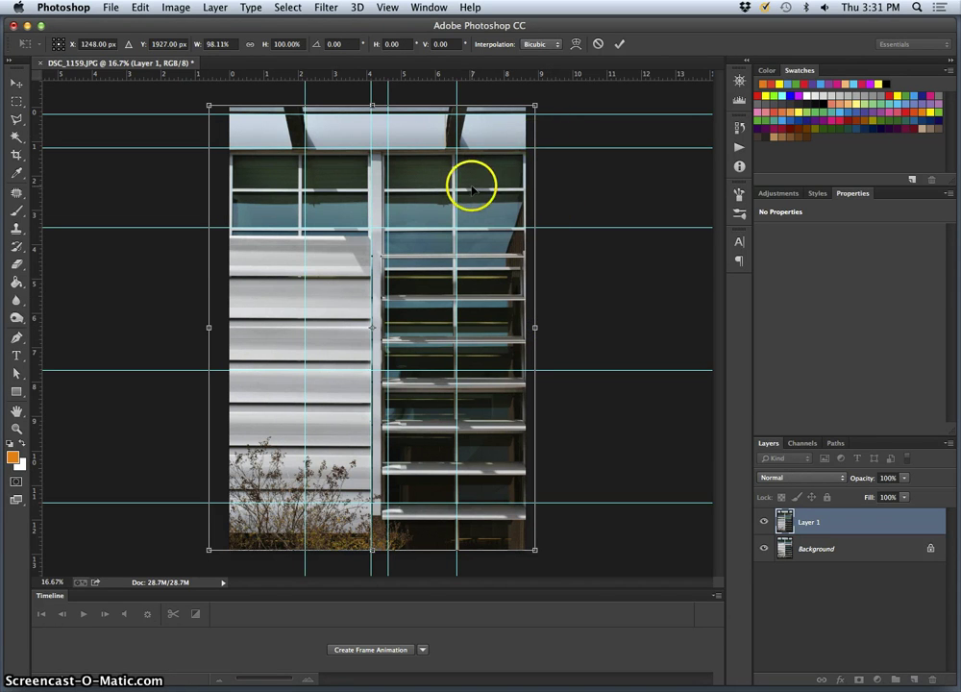
left_click_drag(470, 188, 471, 188)
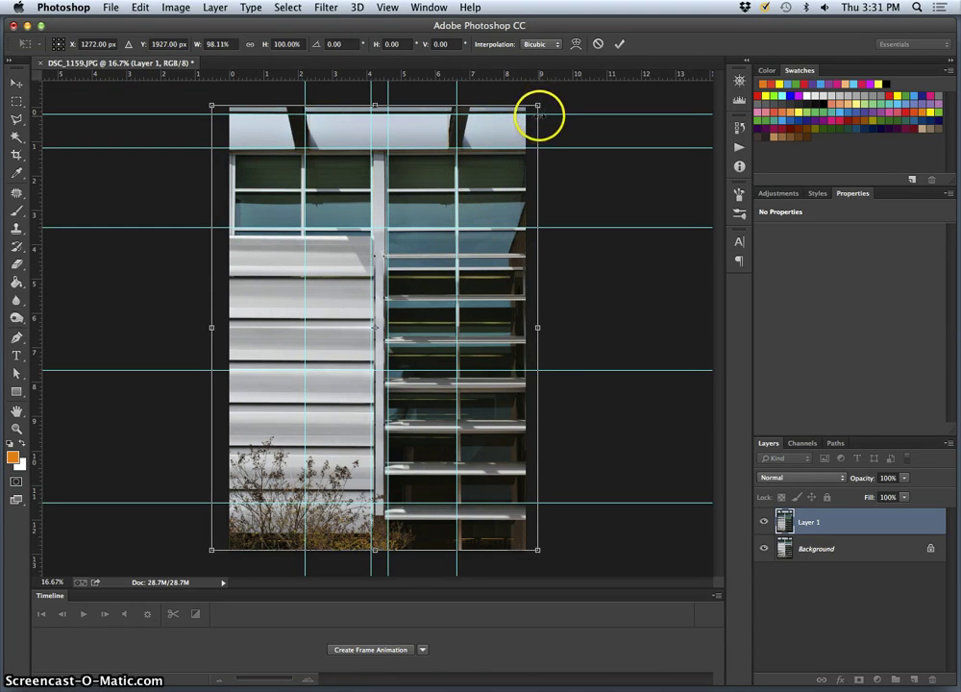
left_click_drag(541, 115, 538, 114)
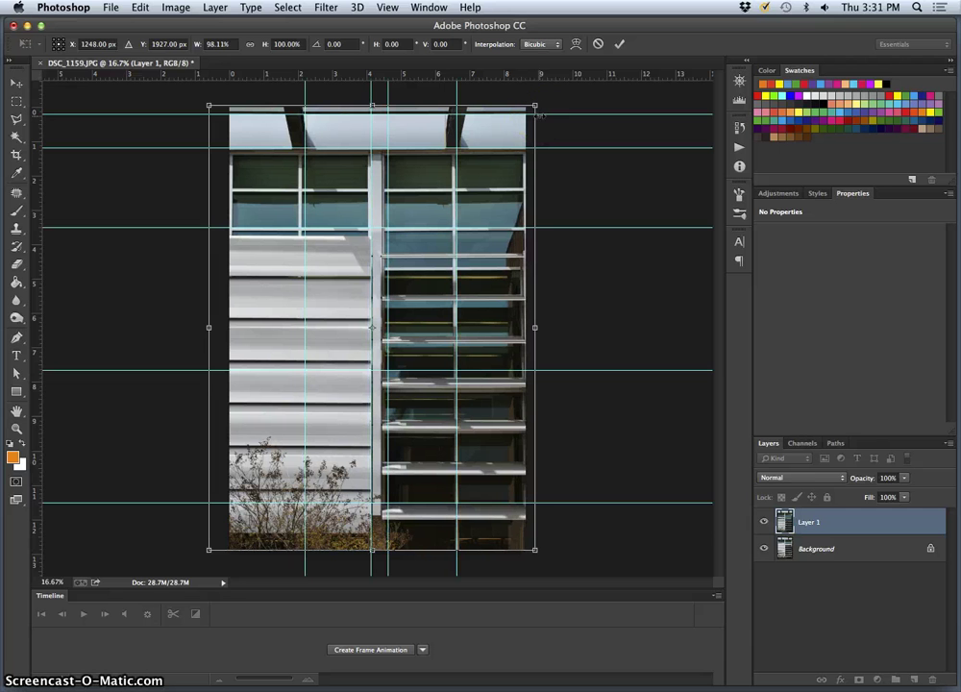
left_click(735, 130)
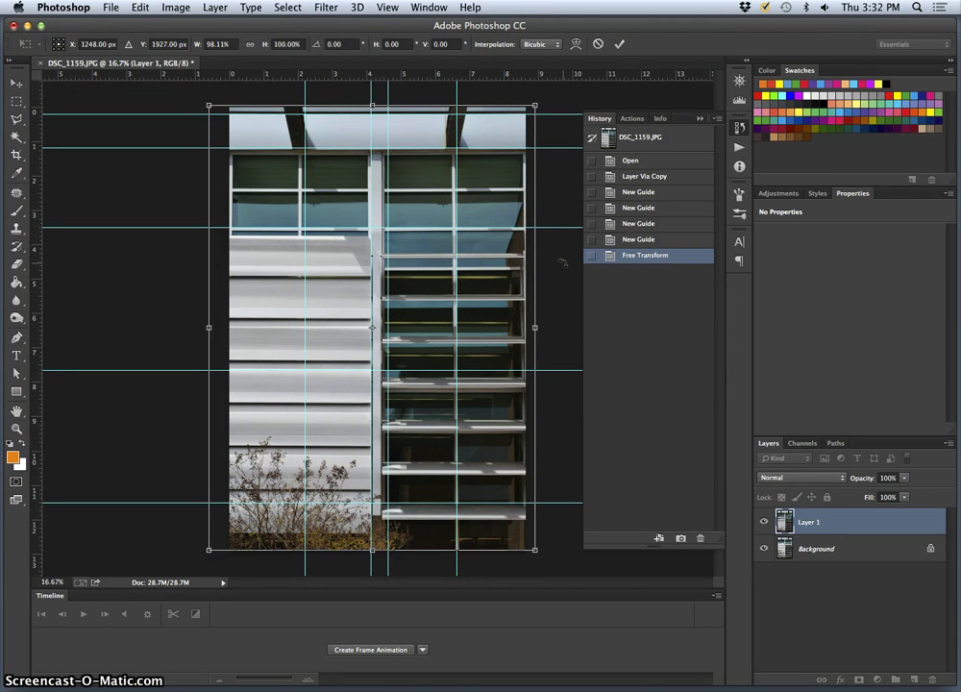
key("Return")
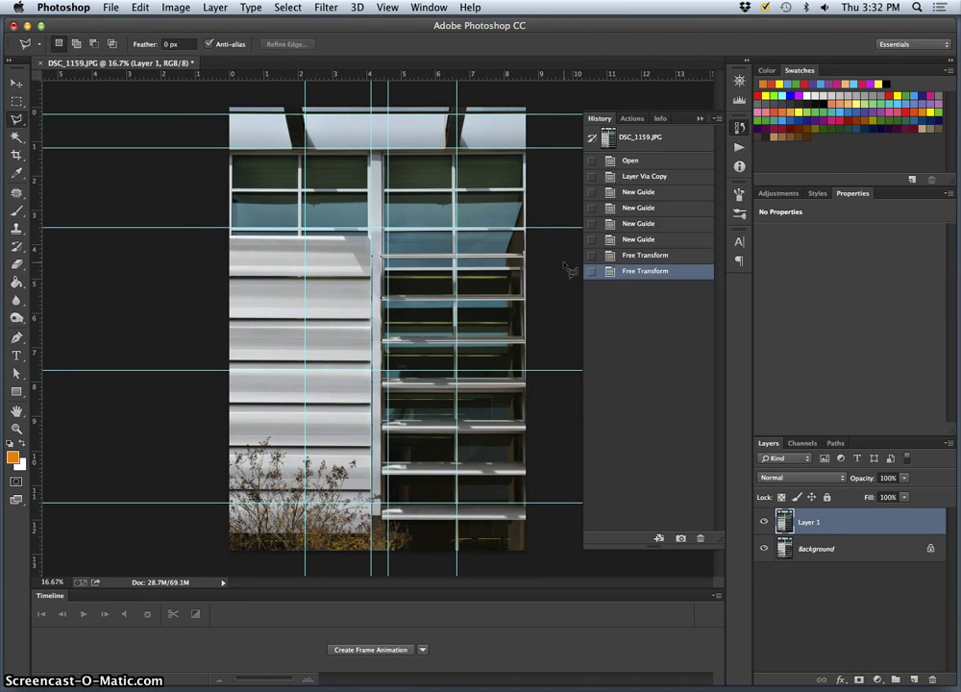
key("super+z")
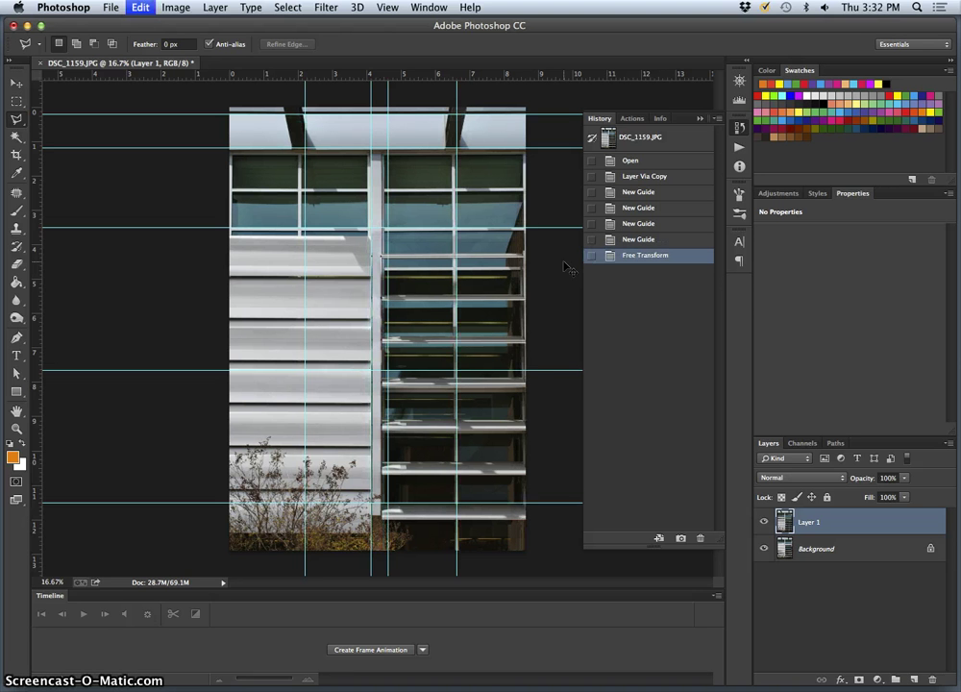
left_click(565, 306)
left_click(592, 384)
left_click(575, 294)
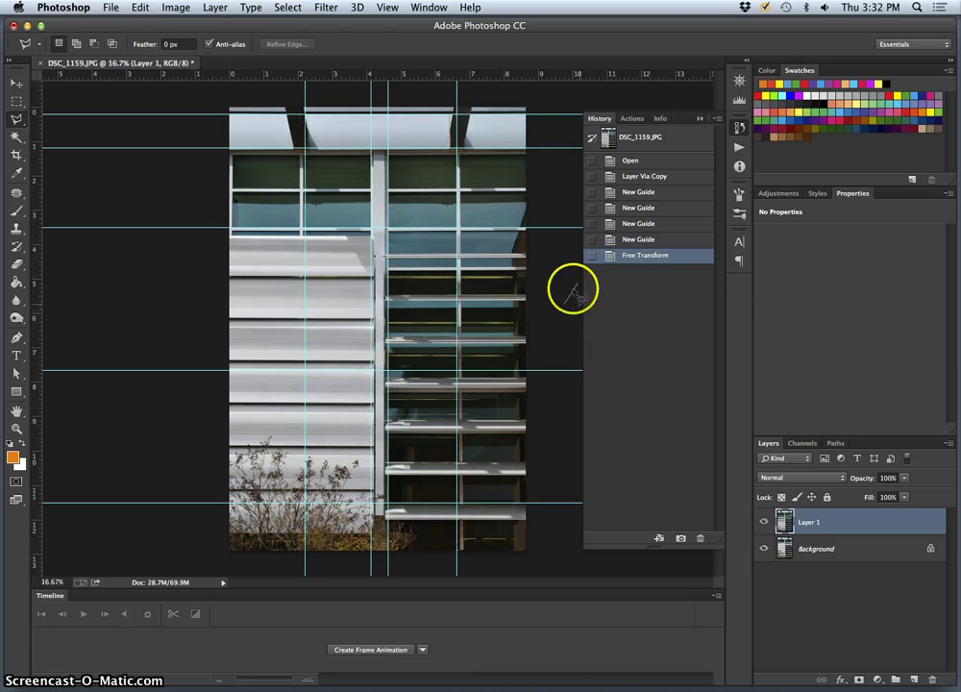
left_click(574, 256)
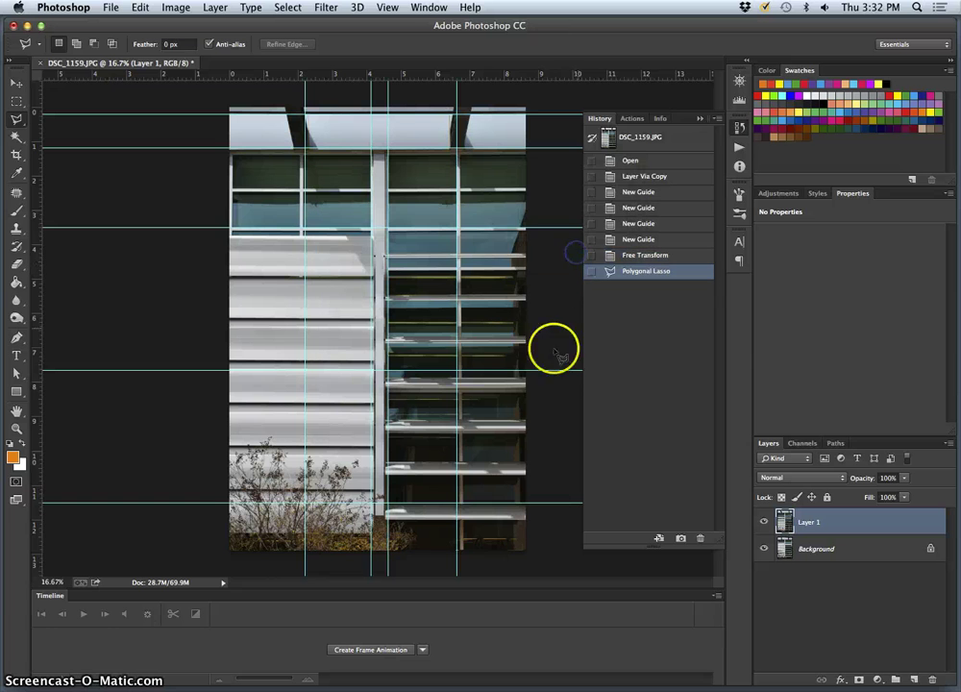
left_click(700, 118)
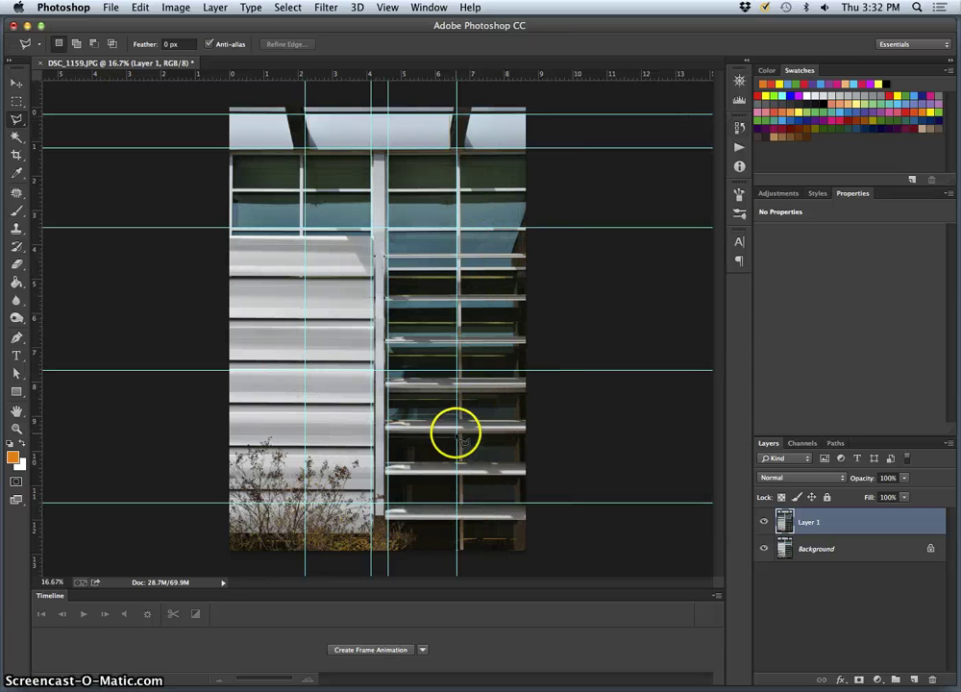
- Hide the guides and duplicate Layer 1
key("super+semicolon")
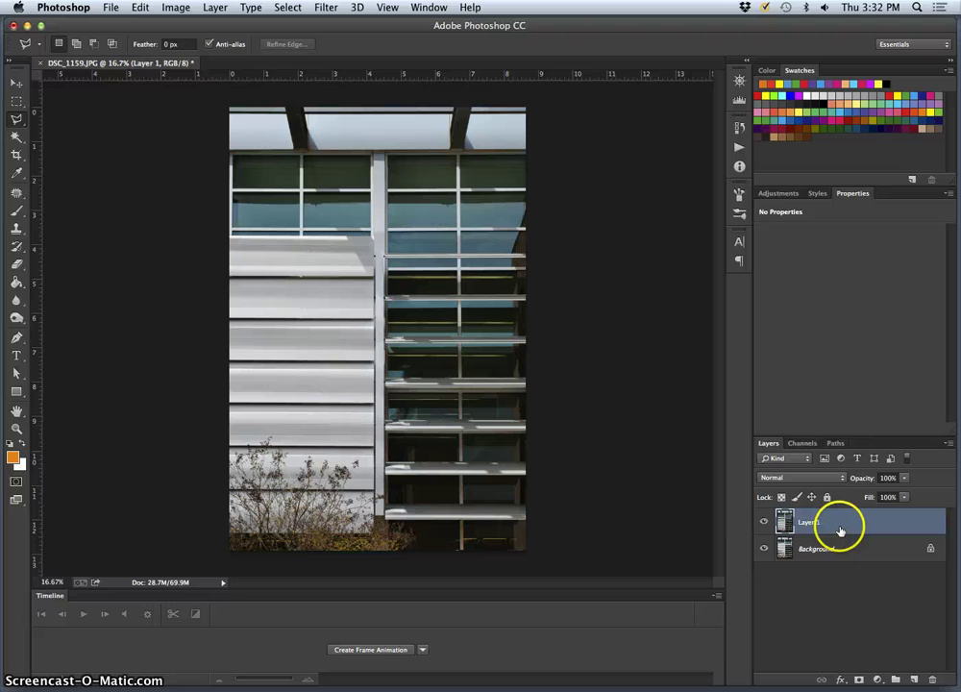
key("super+j")
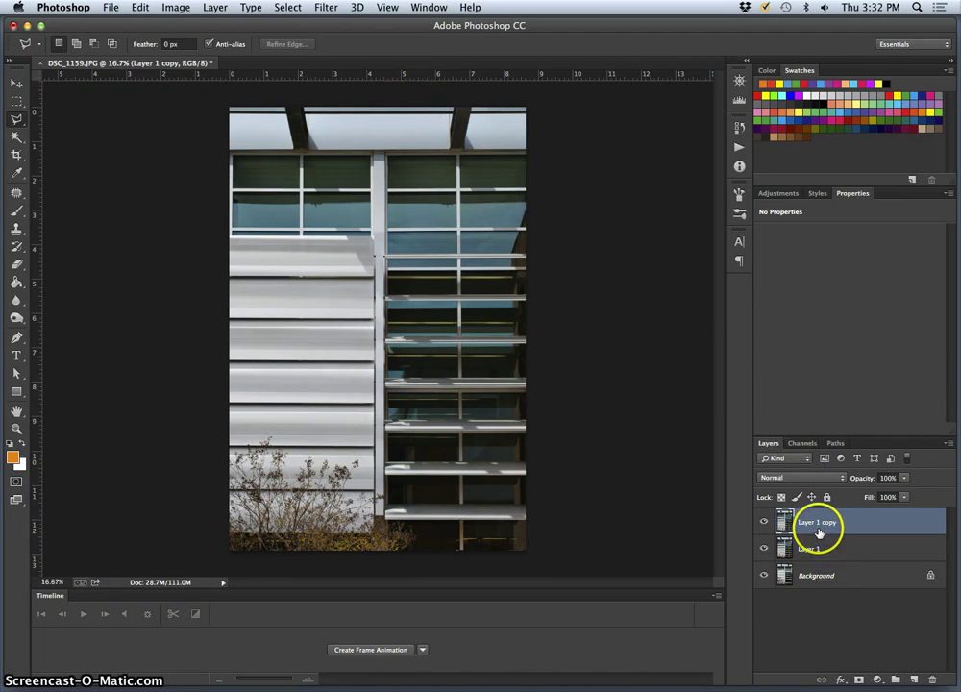
- Show the guides and scale Layer 1 copy proportionally from its center to 102.78%
key("super+t")
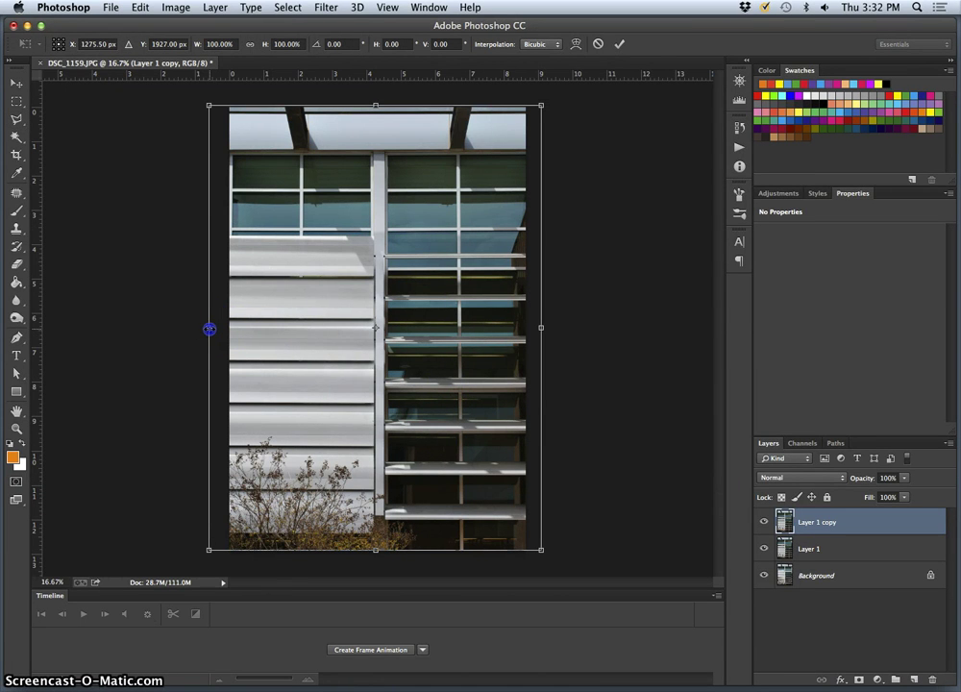
key("super+semicolon")
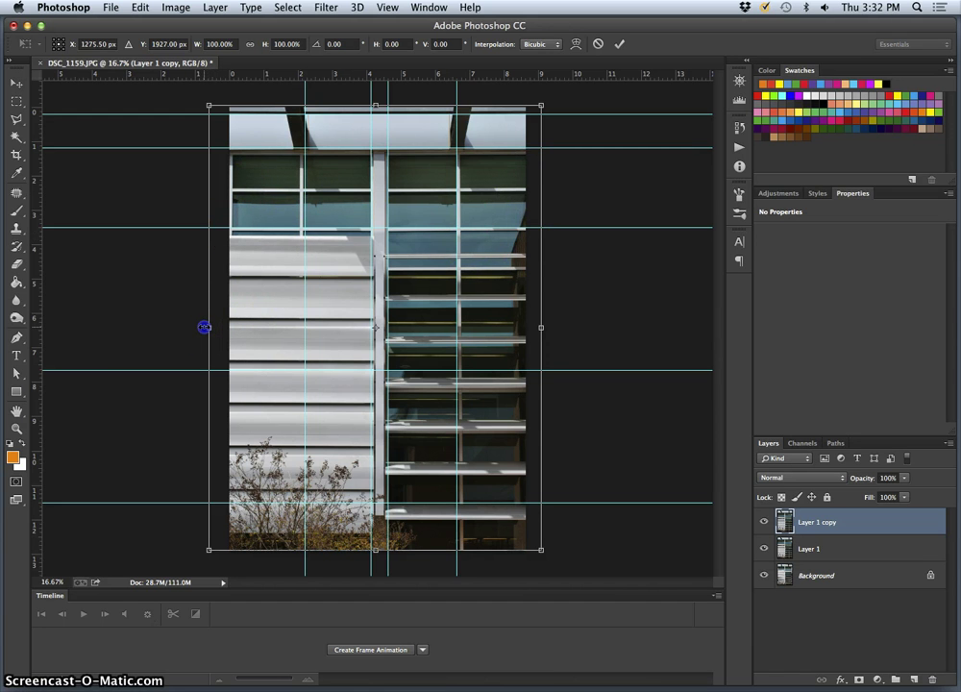
left_click_drag(204, 327, 209, 327)
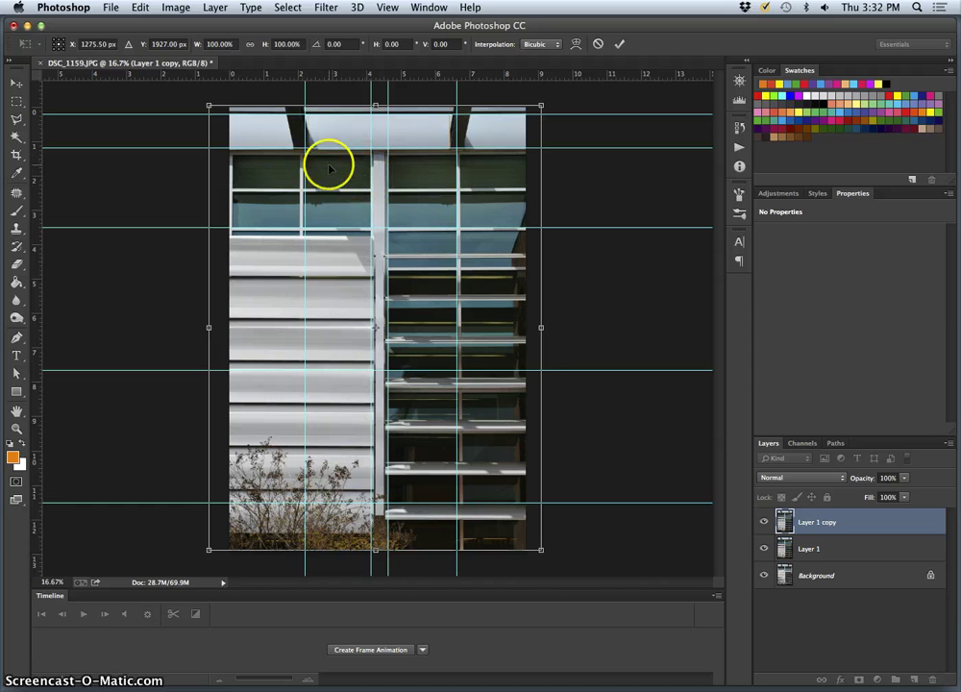
left_click(208, 105)
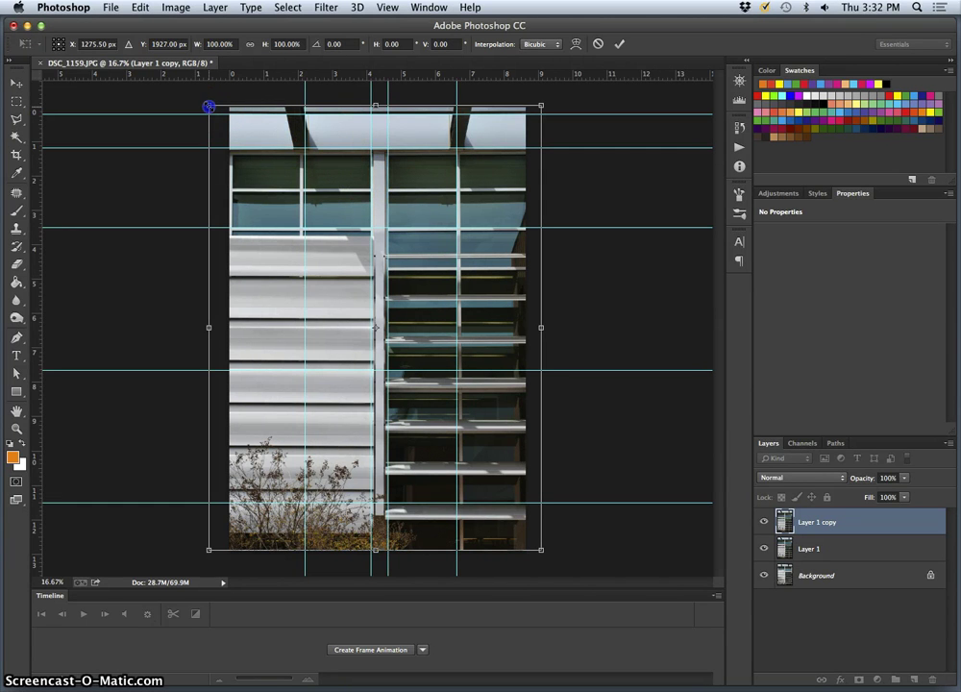
left_click_drag(208, 105, 203, 99)
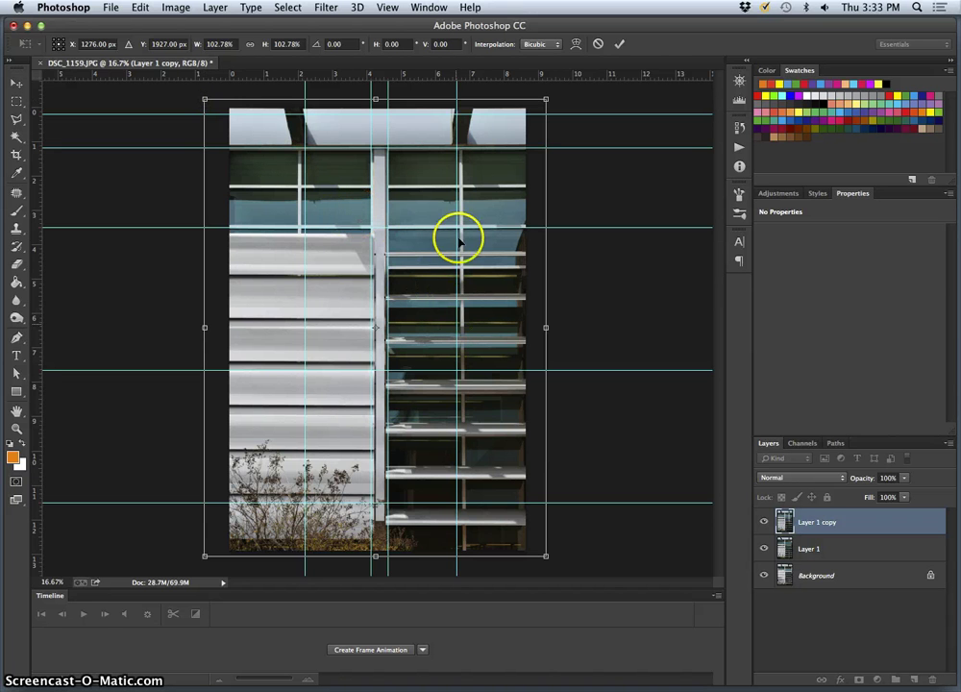
key("Return")
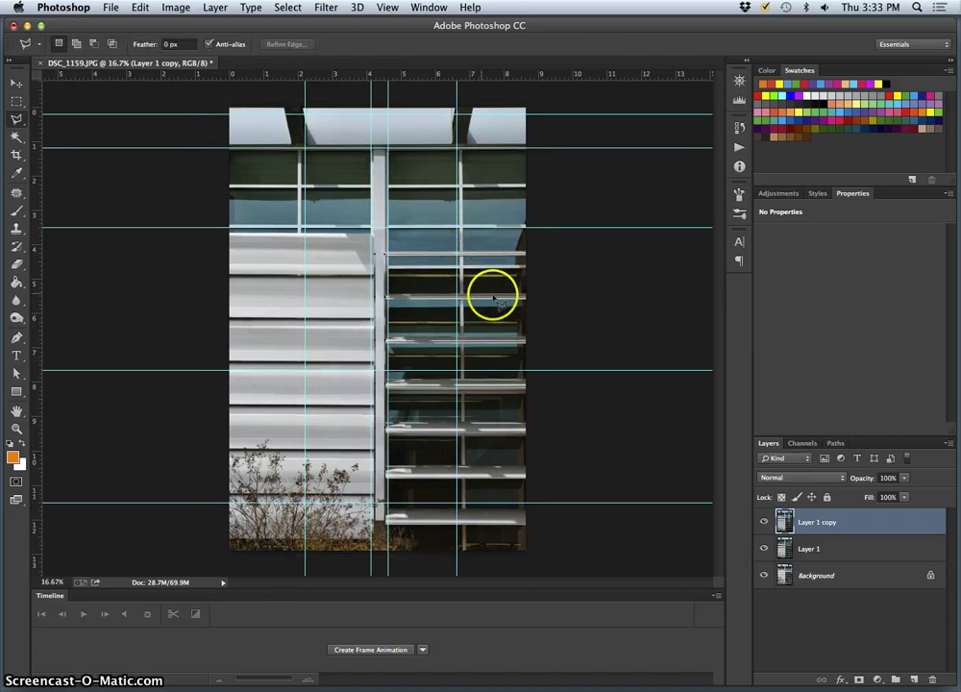
- Hide the guides and Layer 1, and toggle Layer 1 copy's visibility to compare the corrected facade with the Background
key("super+semicolon")
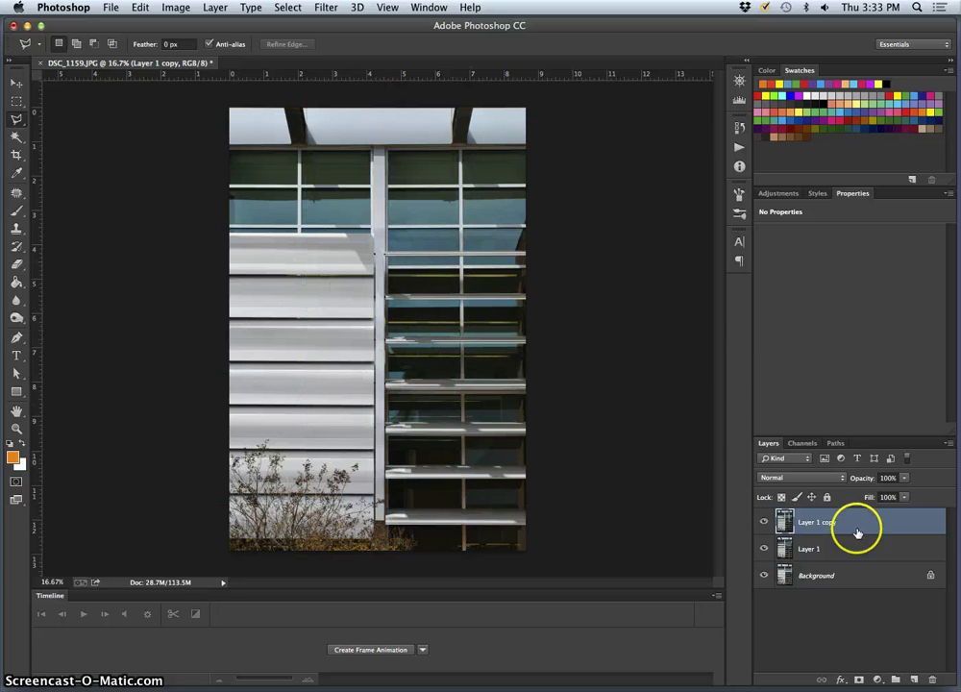
left_click(765, 549)
left_click(764, 522)
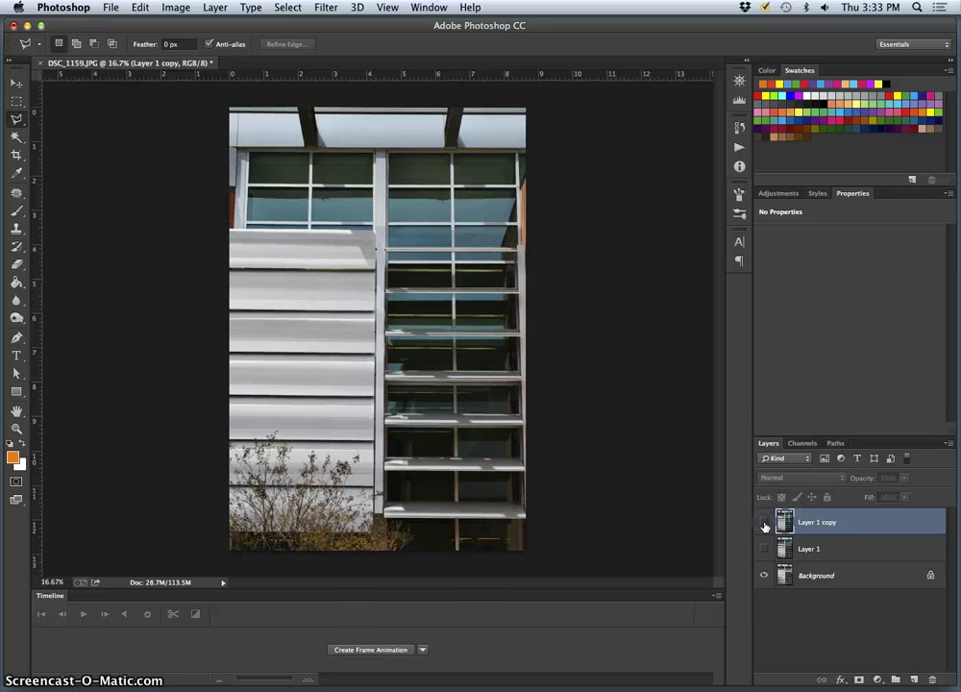
left_click(765, 522)
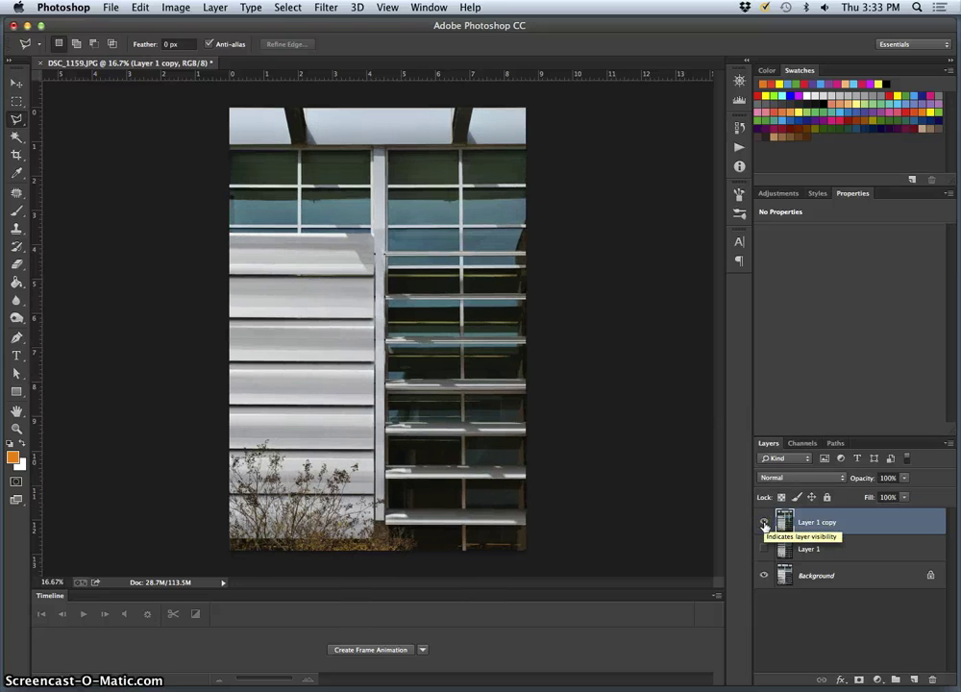
left_click(764, 522)
left_click(765, 522)
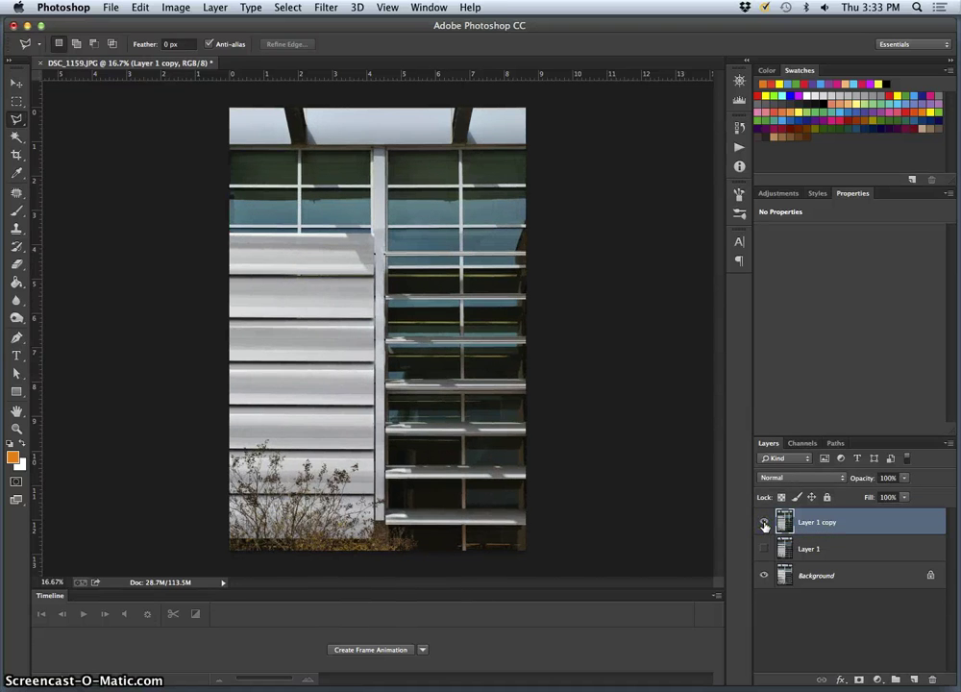
- Compare Layer 1 copy with the Background once more, and duplicate Layer 1 copy
left_click(765, 522)
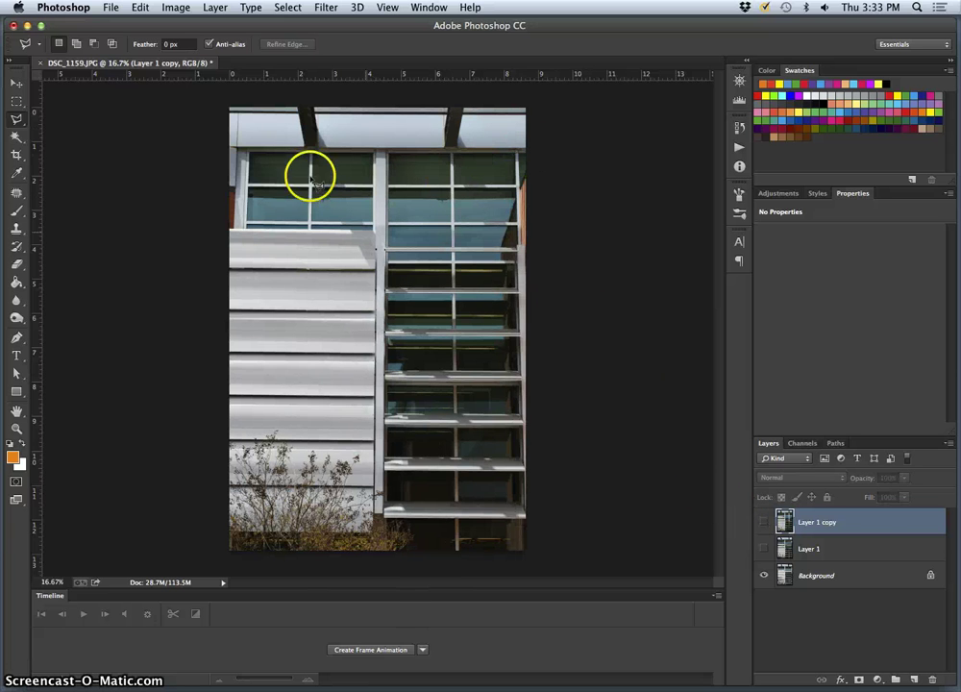
left_click(765, 524)
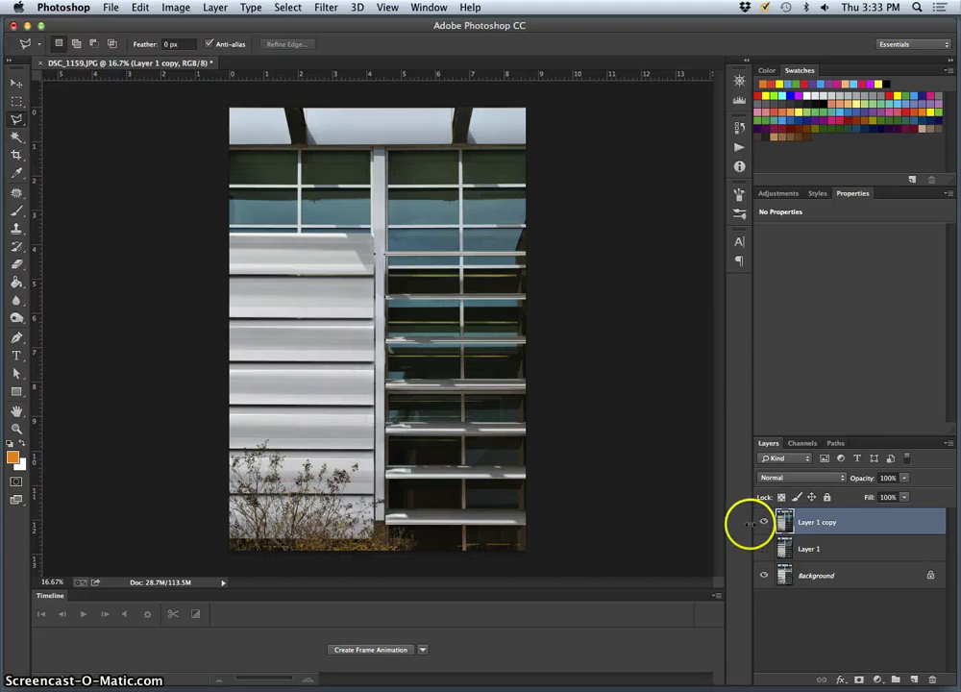
left_click(859, 526)
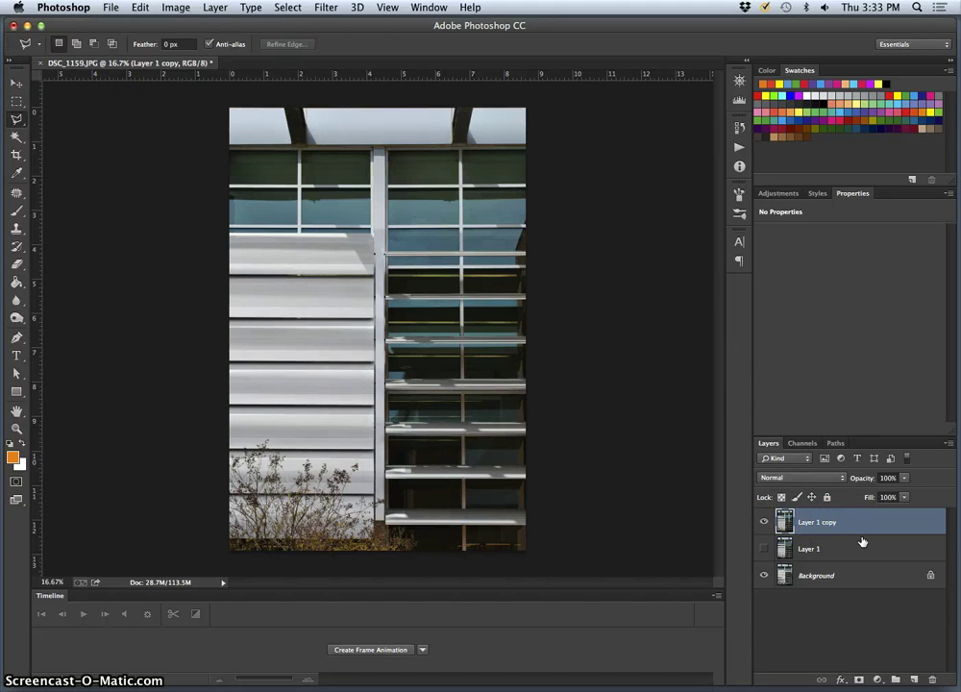
key("super+j")
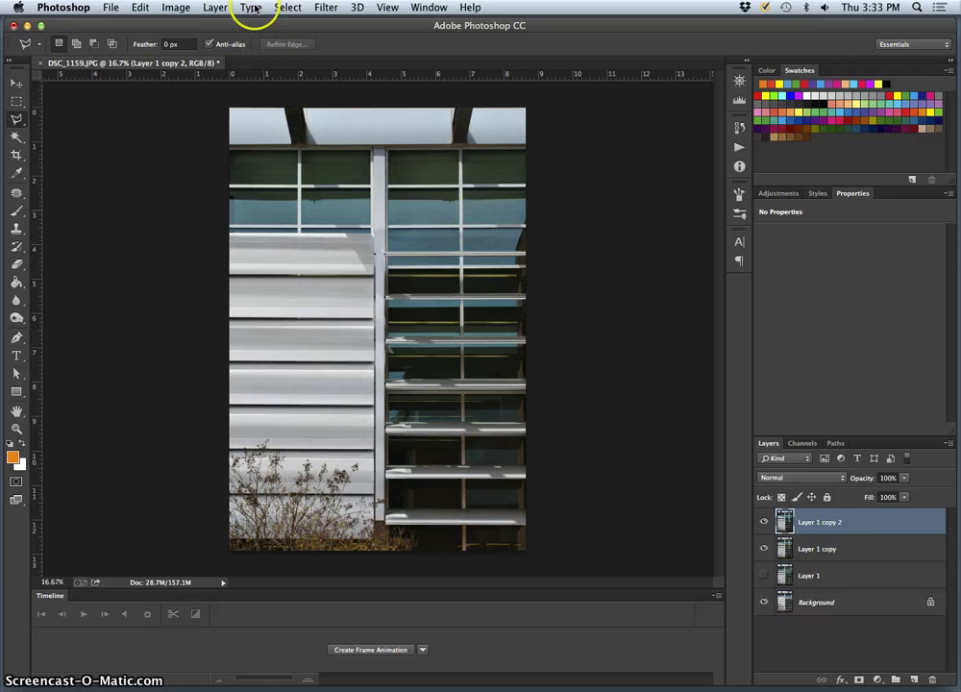
- Add a Levels adjustment layer above Layer 1 copy 2, keeping the default name and Normal mode
left_click(215, 9)
mouse_move(289, 145)
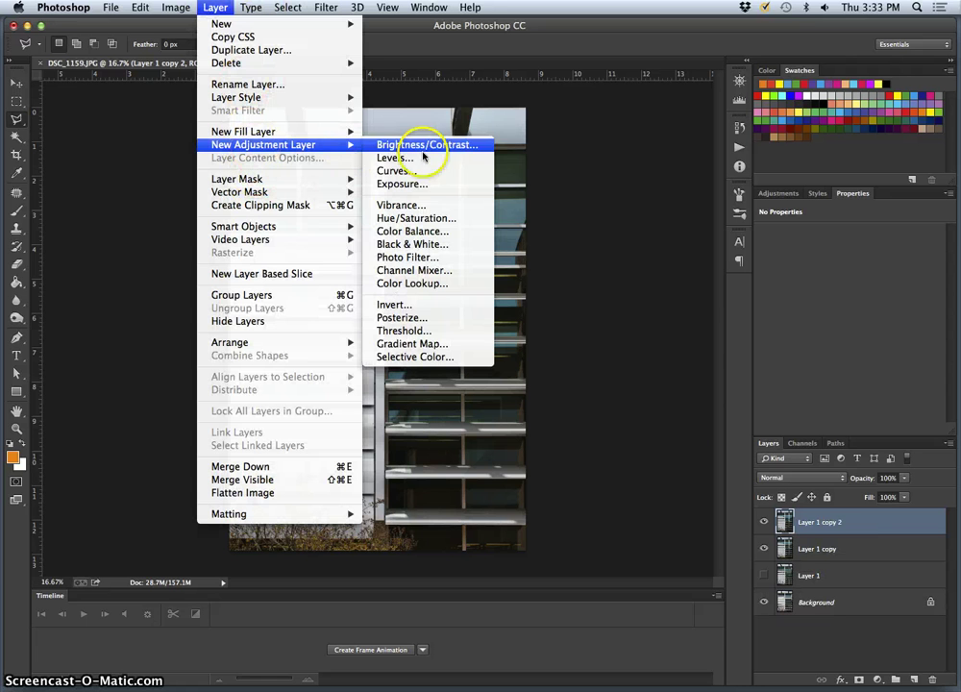
left_click(428, 158)
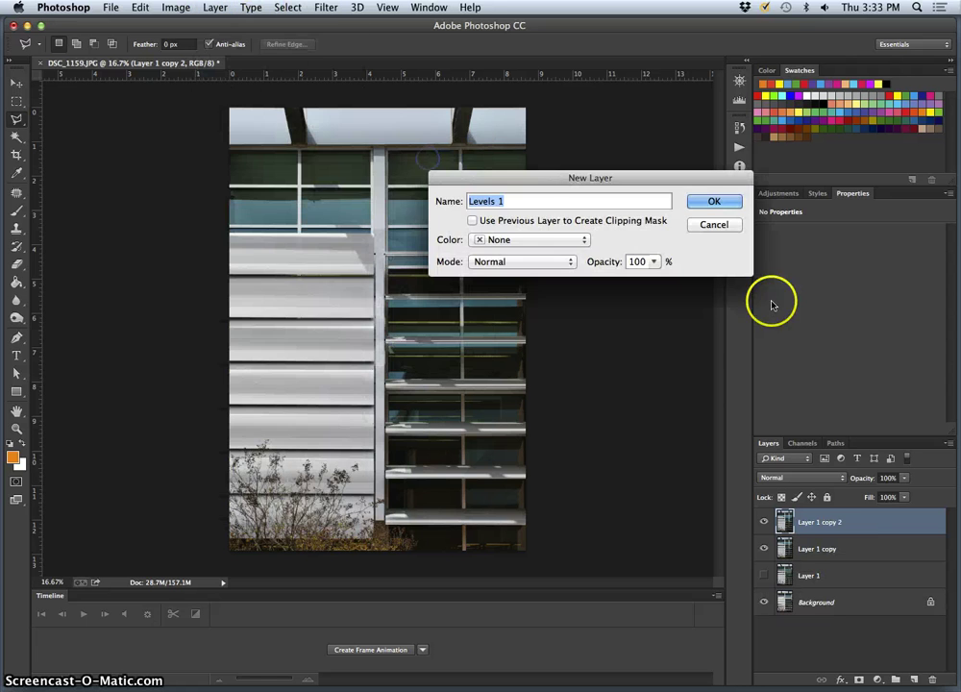
left_click(723, 199)
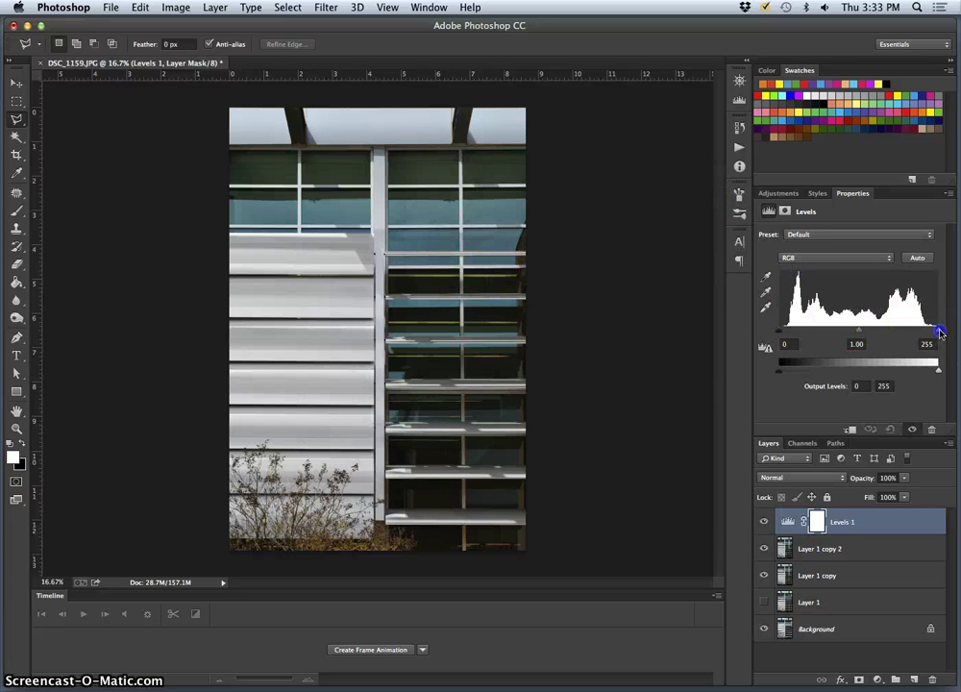
- Set the Levels adjustment's RGB black input to 3 and white input to 245, with midtones at 1.00
left_click_drag(939, 332, 932, 332)
left_click(783, 332)
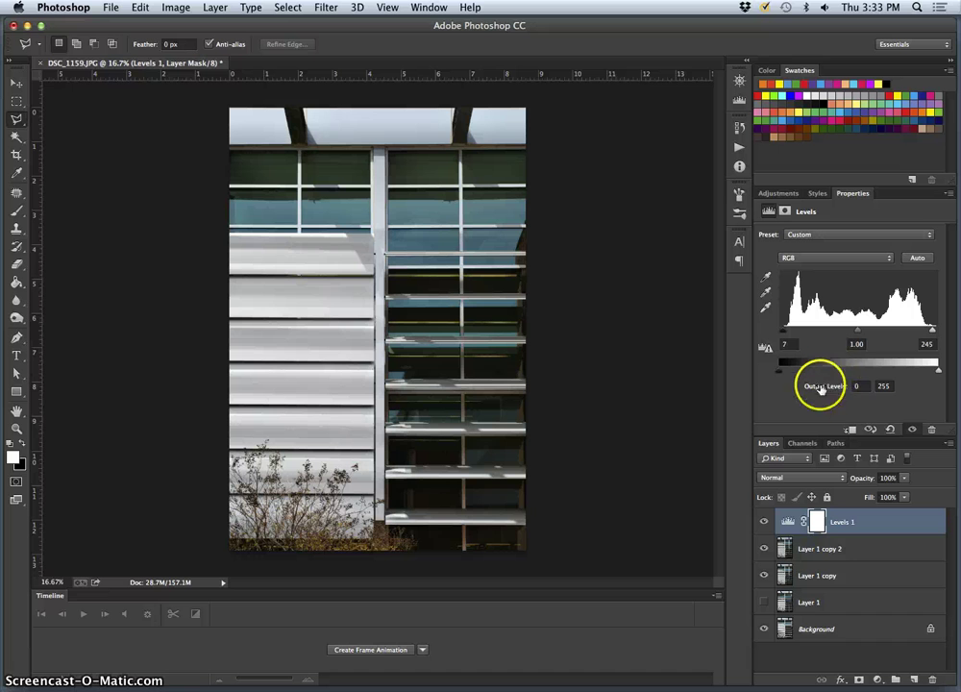
left_click(786, 334)
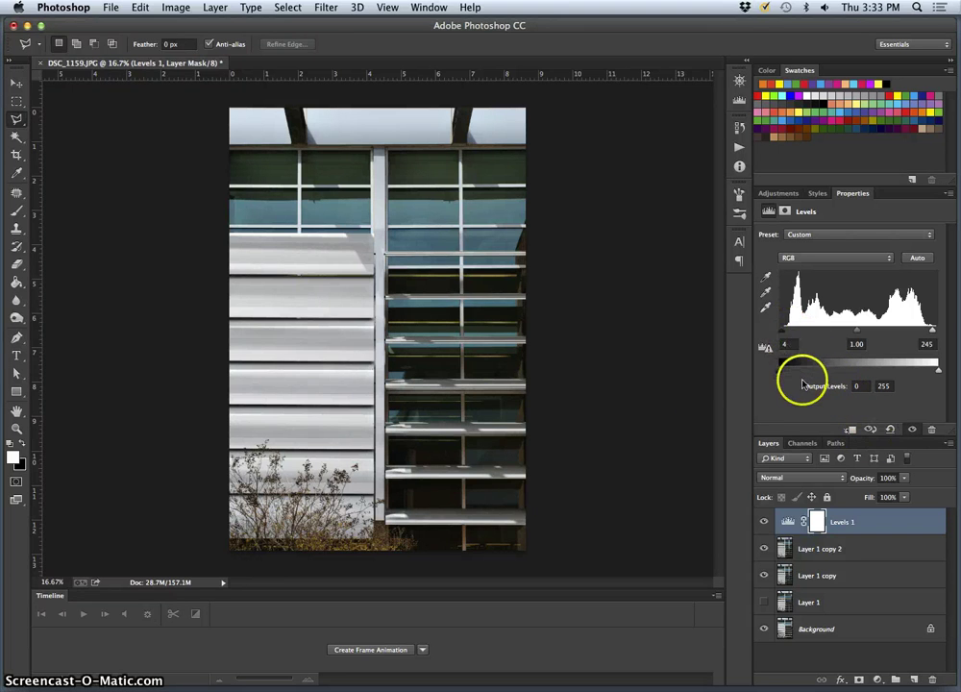
left_click(782, 333)
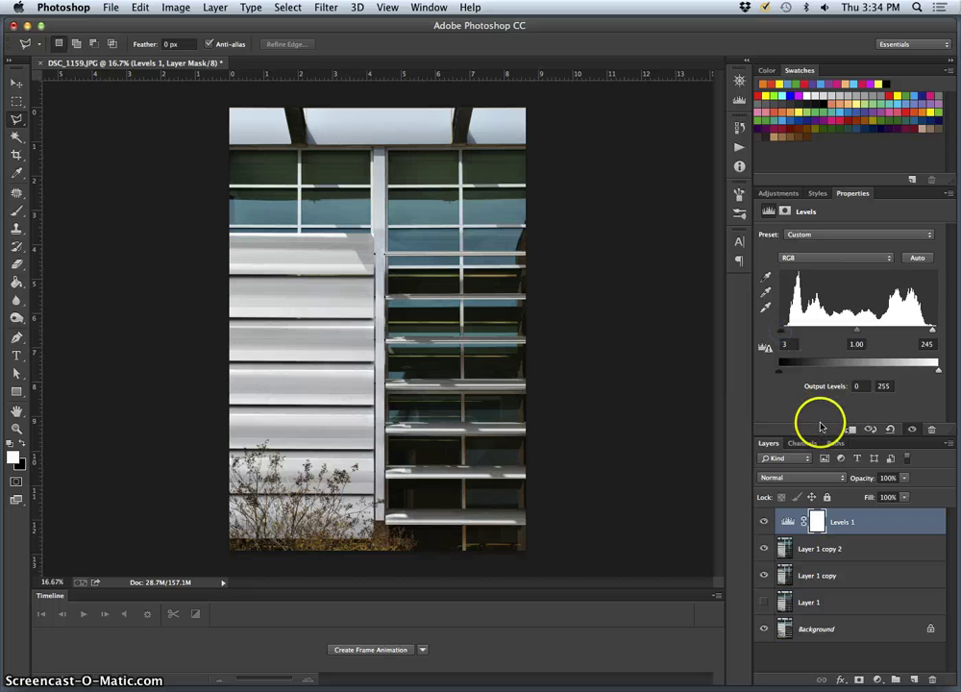
left_click(857, 332)
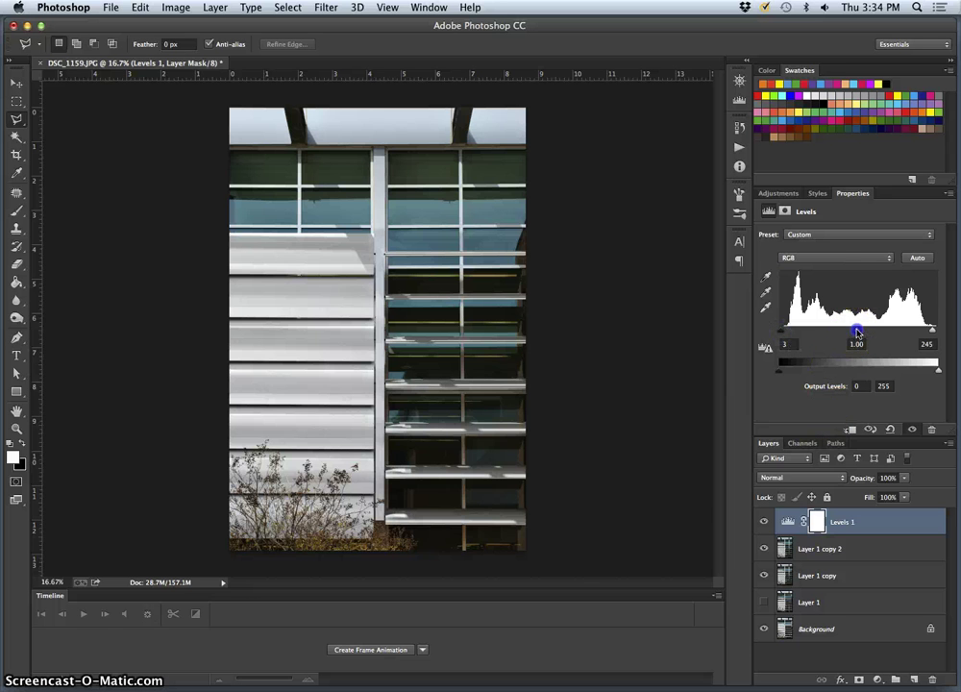
mouse_move(852, 333)
left_mouse_down()
mouse_move(844, 332)
mouse_move(868, 329)
mouse_move(846, 330)
mouse_move(855, 330)
left_mouse_up()
- Add a Color Balance adjustment layer above the Levels 1 layer
left_click(212, 7)
mouse_move(252, 146)
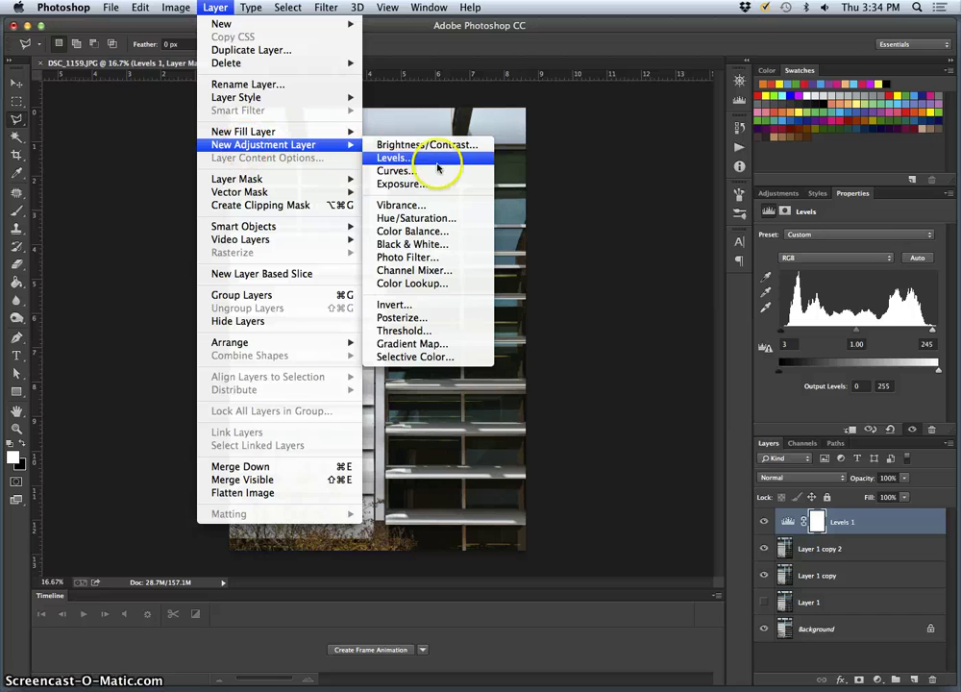
left_click(432, 232)
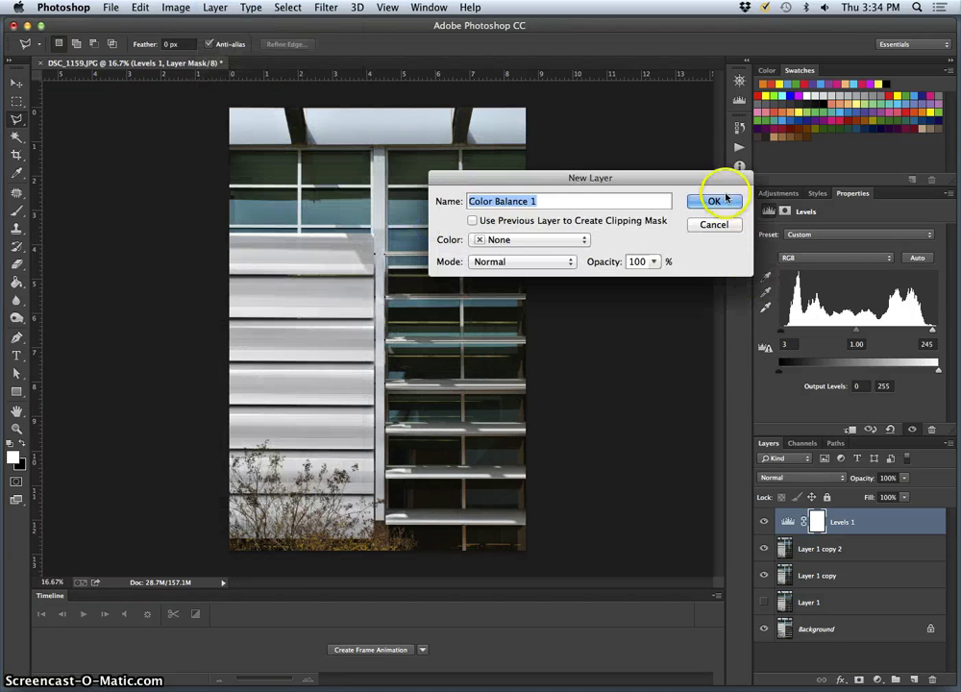
left_click(723, 197)
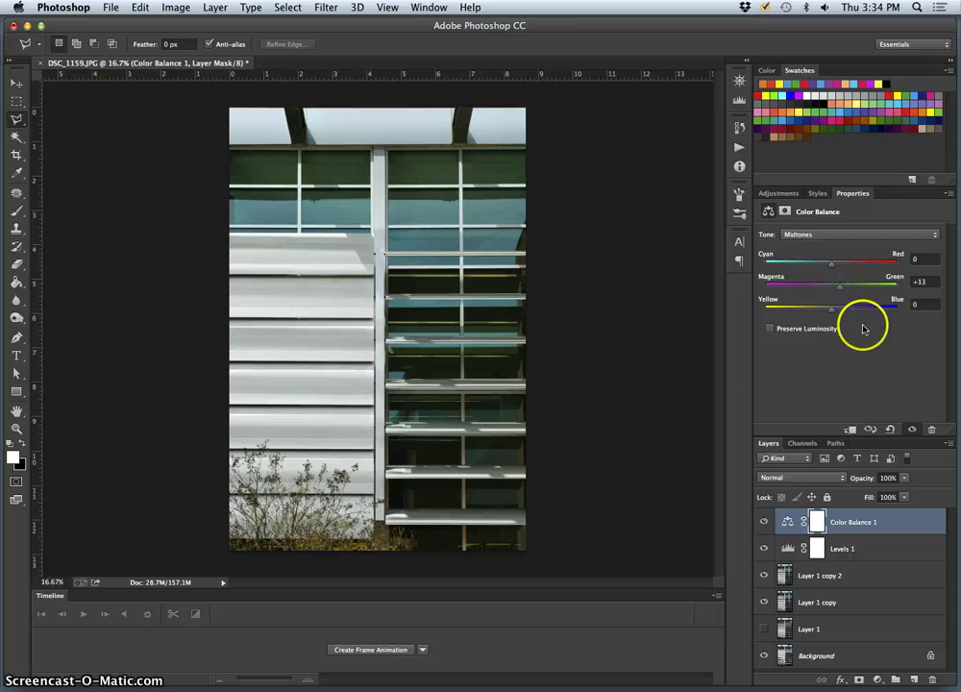
- Set the Color Balance midtones to Cyan-Red -8, Magenta-Green +13 and Yellow-Blue -3, with Preserve Luminosity off
left_click_drag(833, 313, 829, 312)
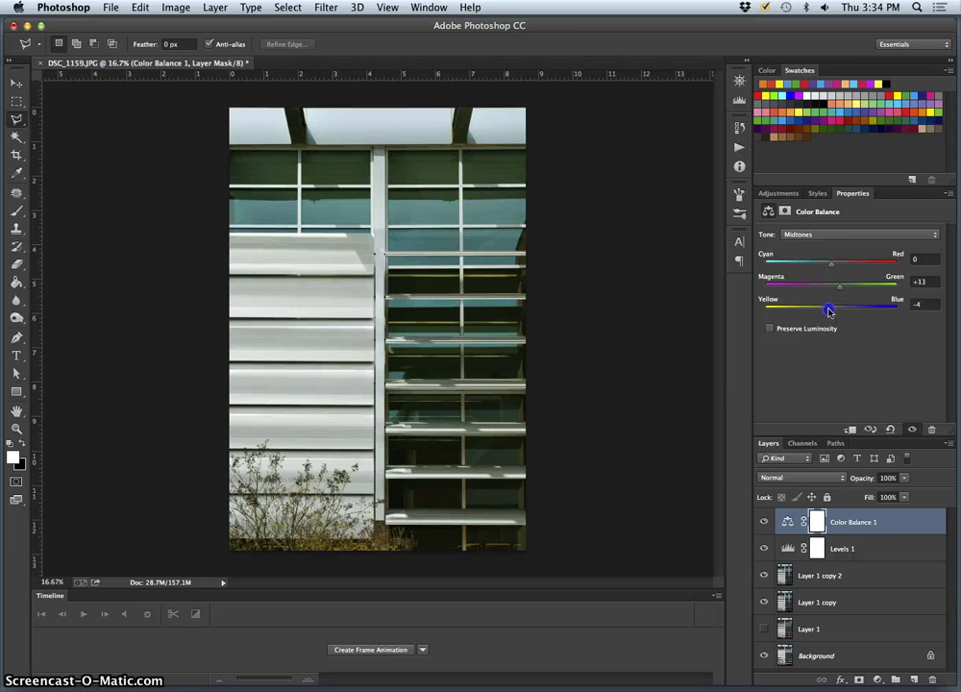
left_click_drag(829, 311, 830, 311)
left_click_drag(832, 263, 828, 270)
- Set the Color Balance shadows to Cyan-Red -3 and Yellow-Blue +20
left_click(826, 235)
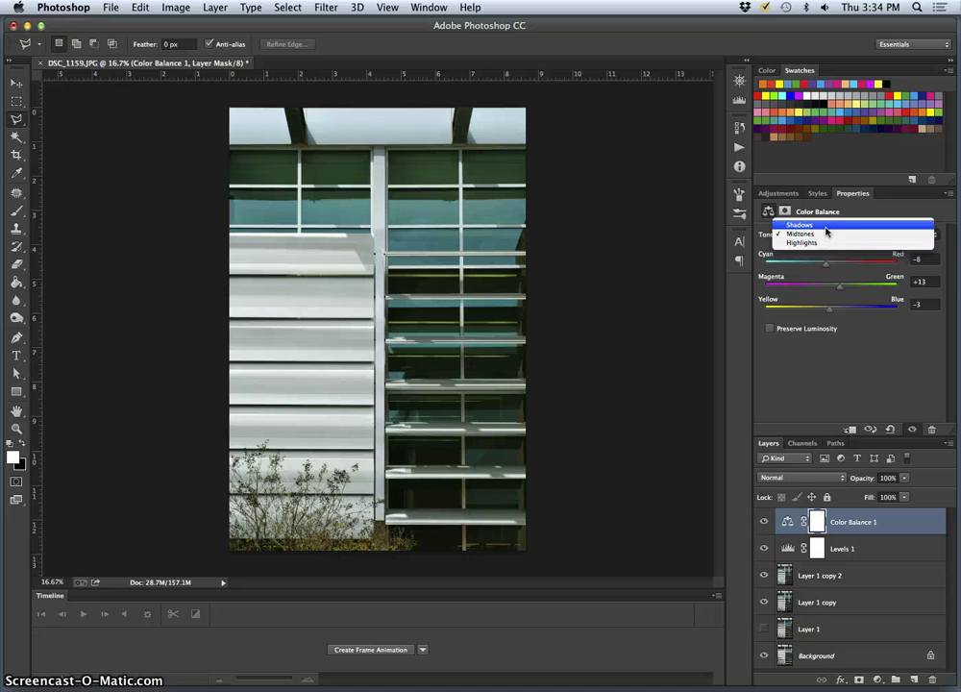
left_click(826, 228)
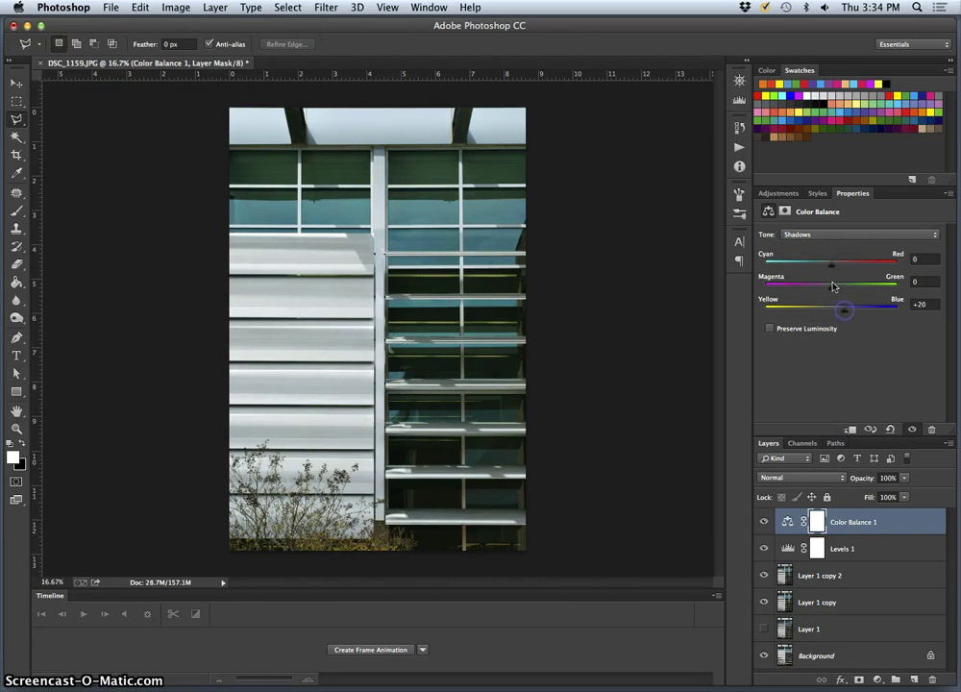
left_click_drag(832, 264, 827, 268)
- Set the Color Balance highlights to Cyan-Red +9 and Yellow-Blue -4
left_click(836, 235)
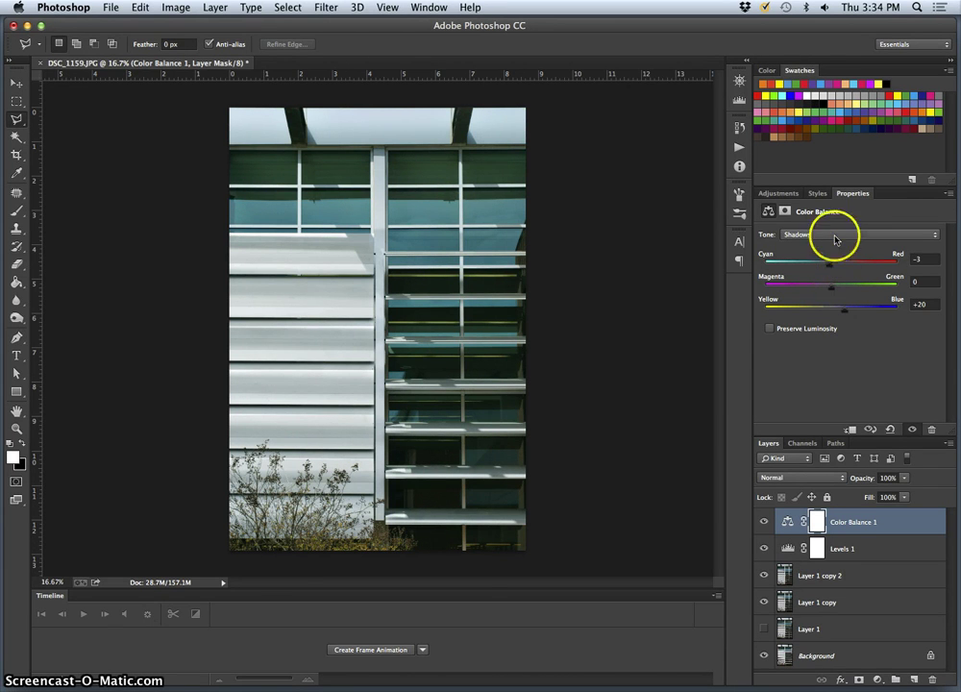
left_click(836, 254)
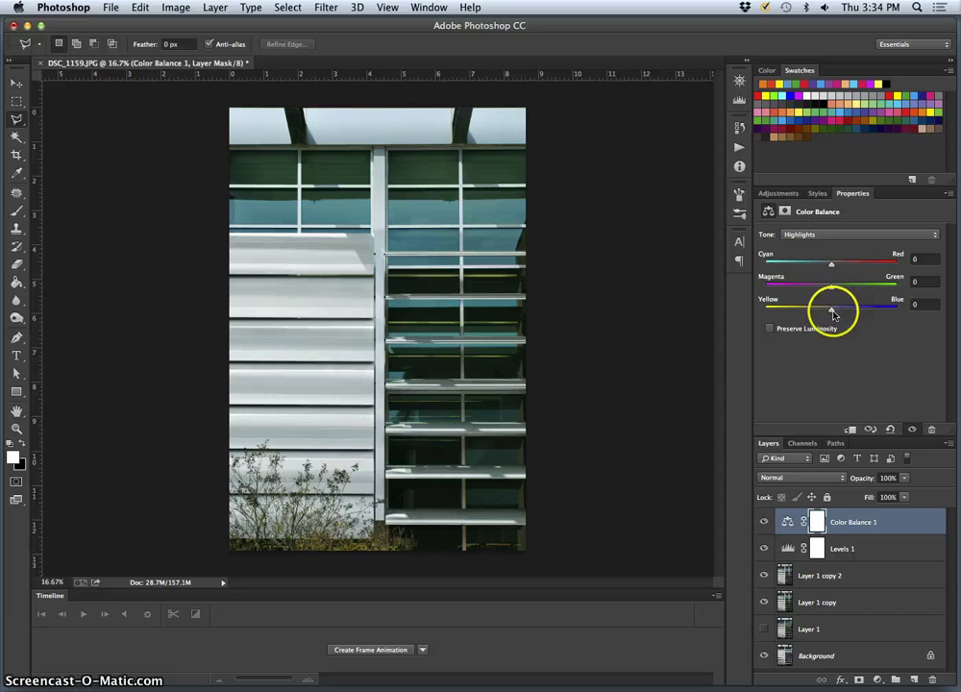
left_click_drag(832, 311, 824, 313)
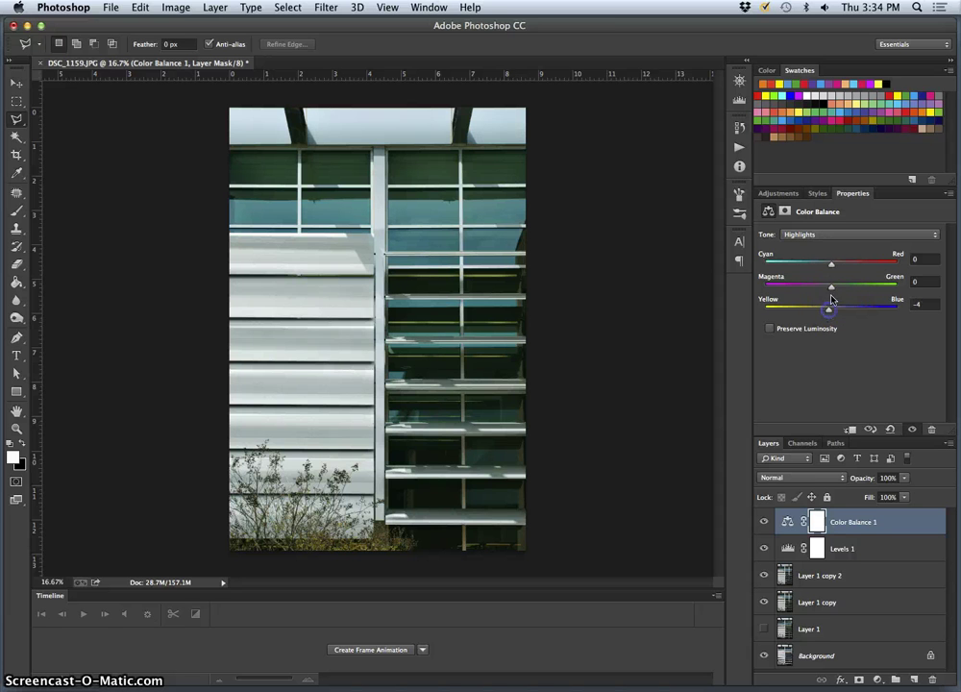
mouse_move(832, 263)
left_mouse_down()
mouse_move(871, 268)
mouse_move(834, 269)
left_mouse_up()
- Compare the facade with Preserve Luminosity on and off in the Color Balance adjustment, leaving it off
left_click(770, 329)
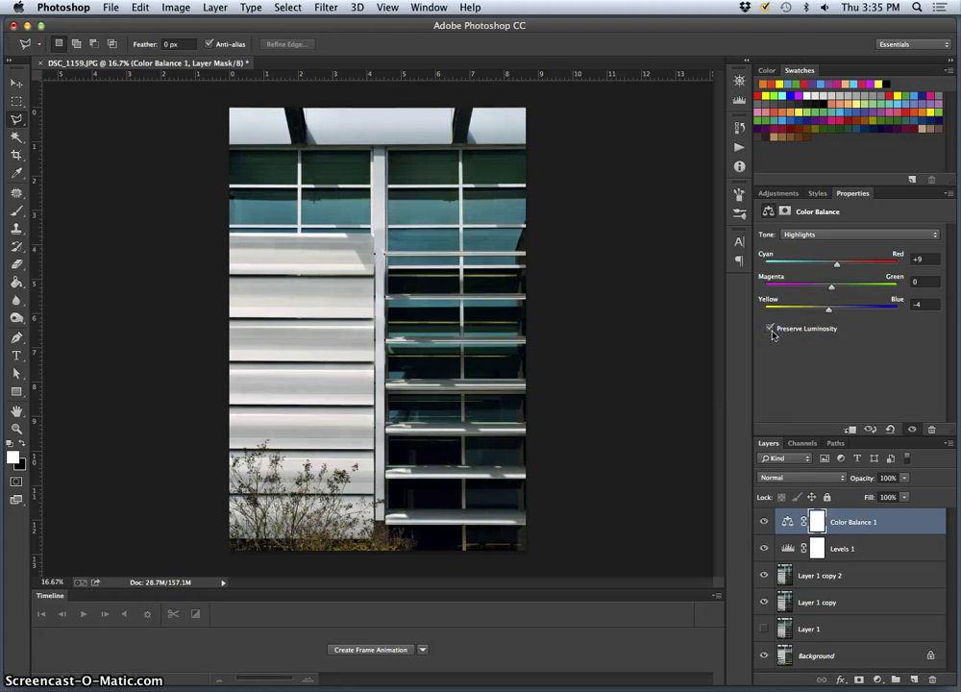
left_click(771, 330)
left_click(771, 330)
left_click(771, 329)
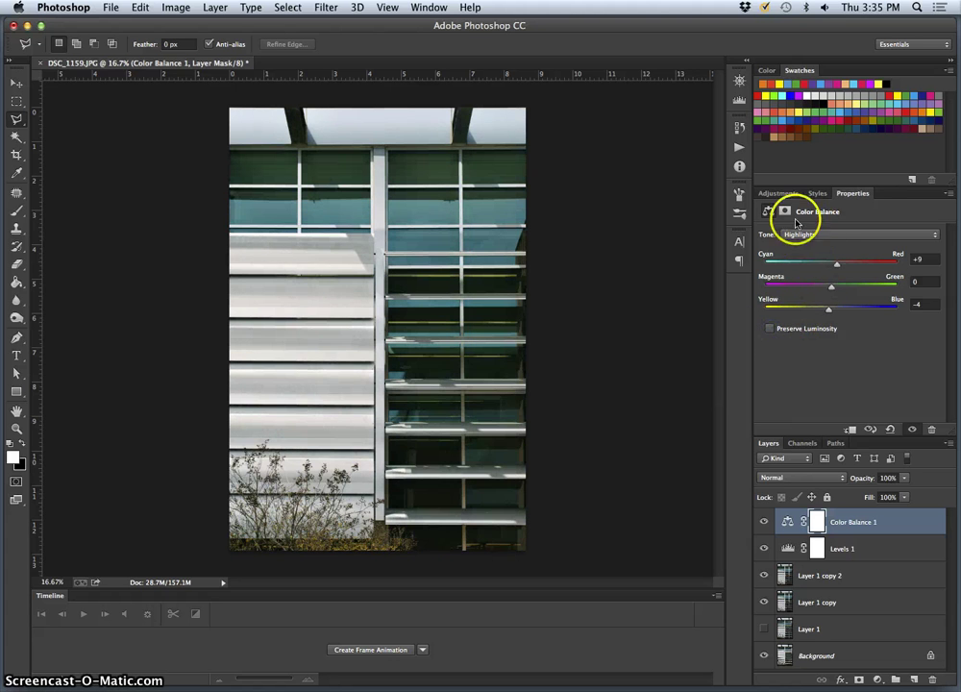
left_click(770, 328)
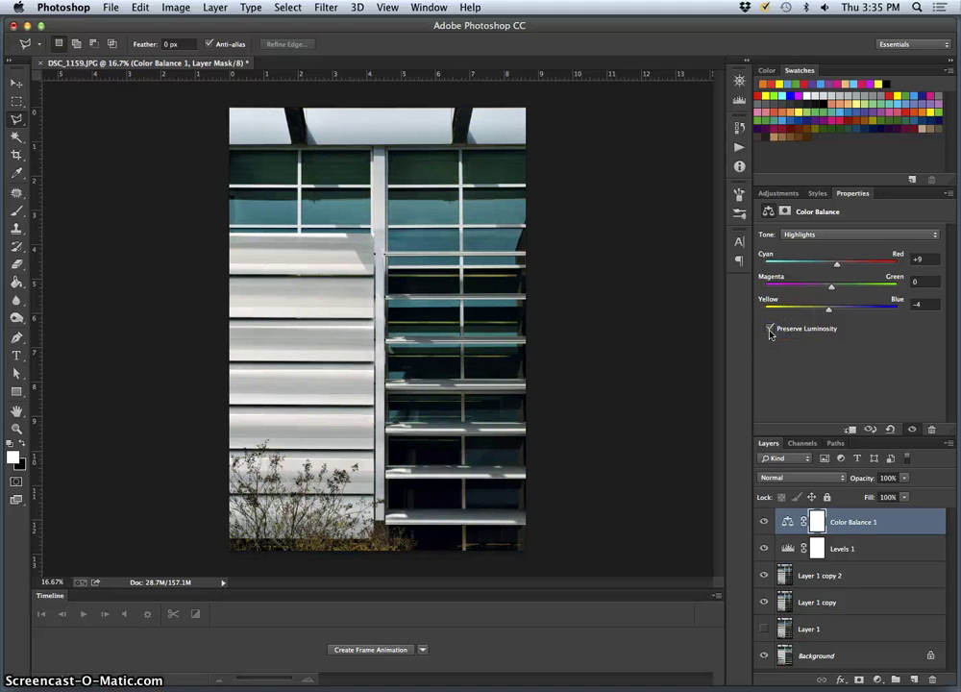
left_click(770, 329)
left_click(770, 330)
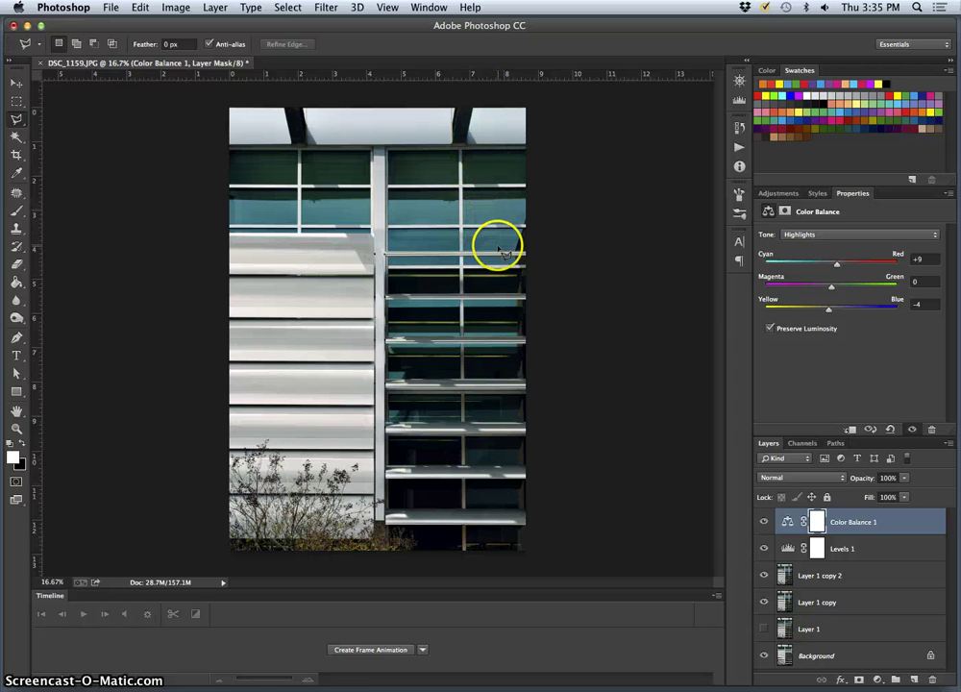
left_click(770, 329)
left_click(770, 330)
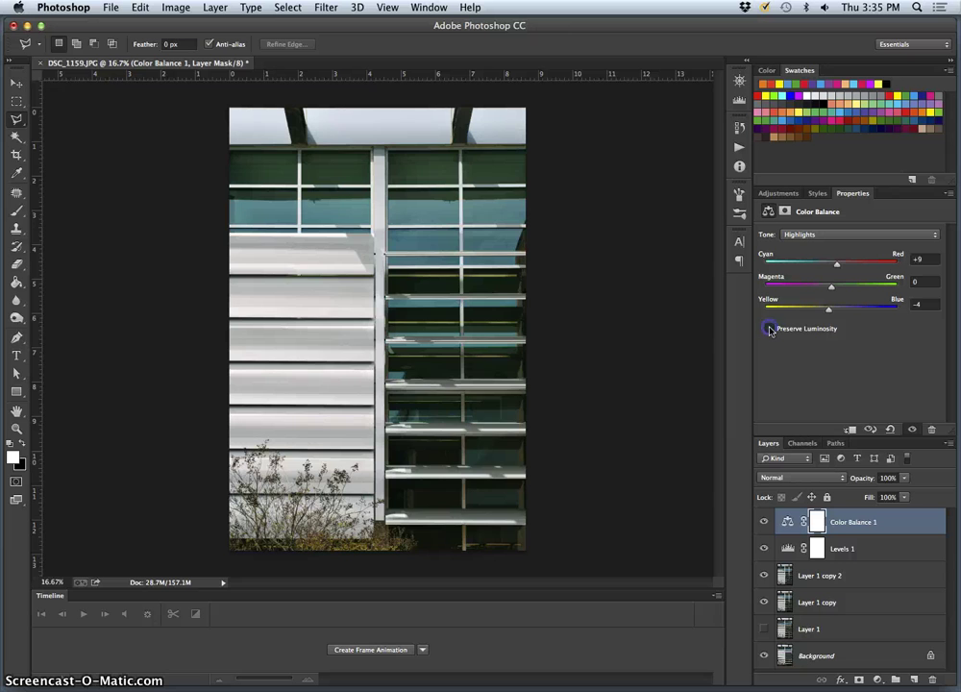
left_click(770, 330)
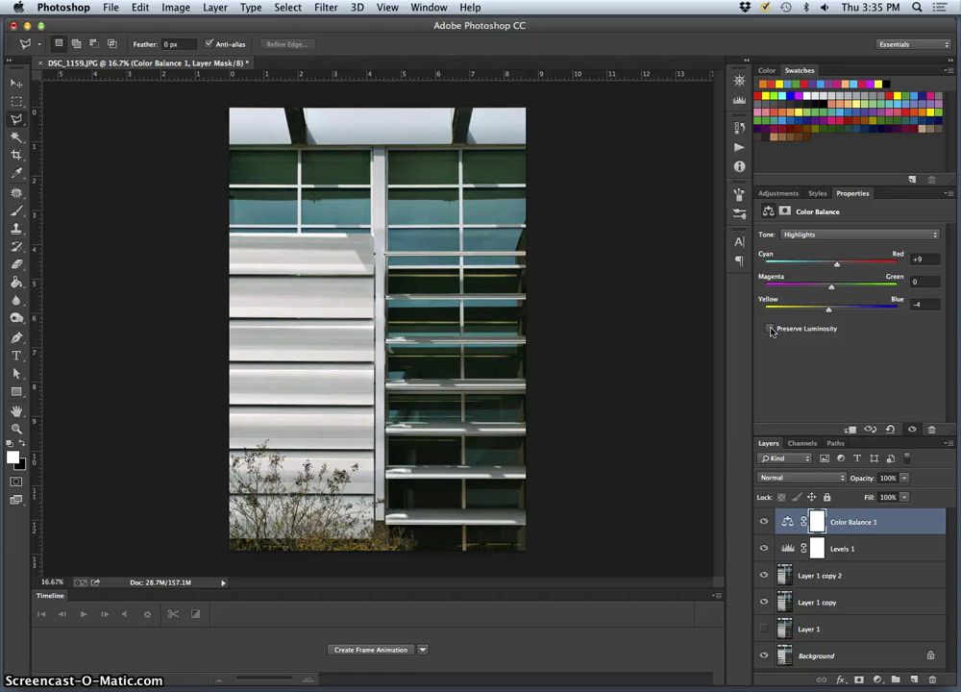
left_click(781, 344)
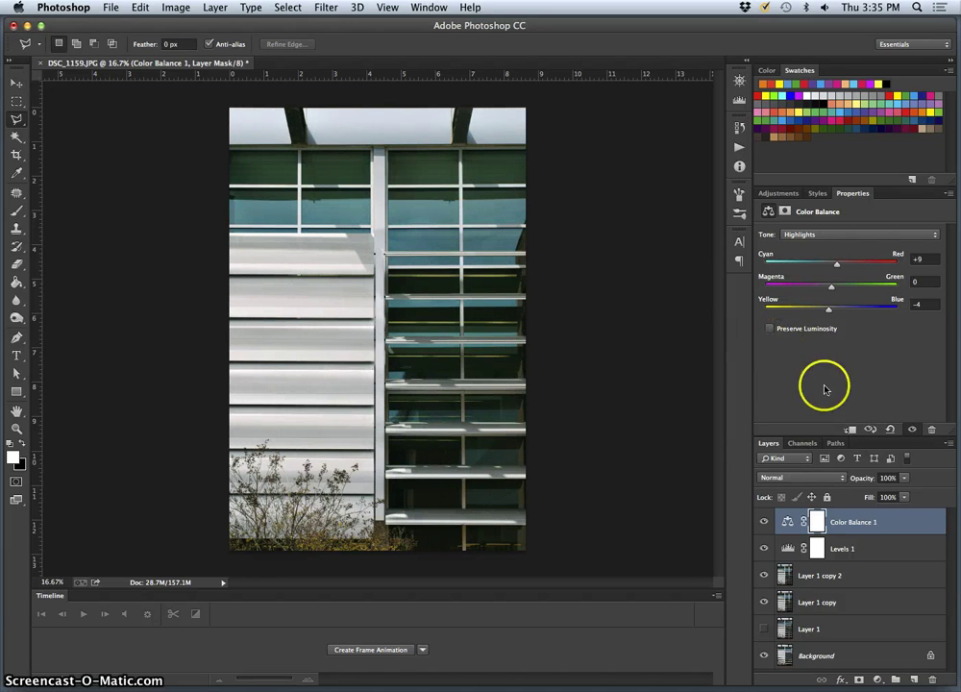
- Merge all visible layers into a new layer above Layer 1 copy 2, keeping the originals, and move it to the top of the stack
left_click(864, 528)
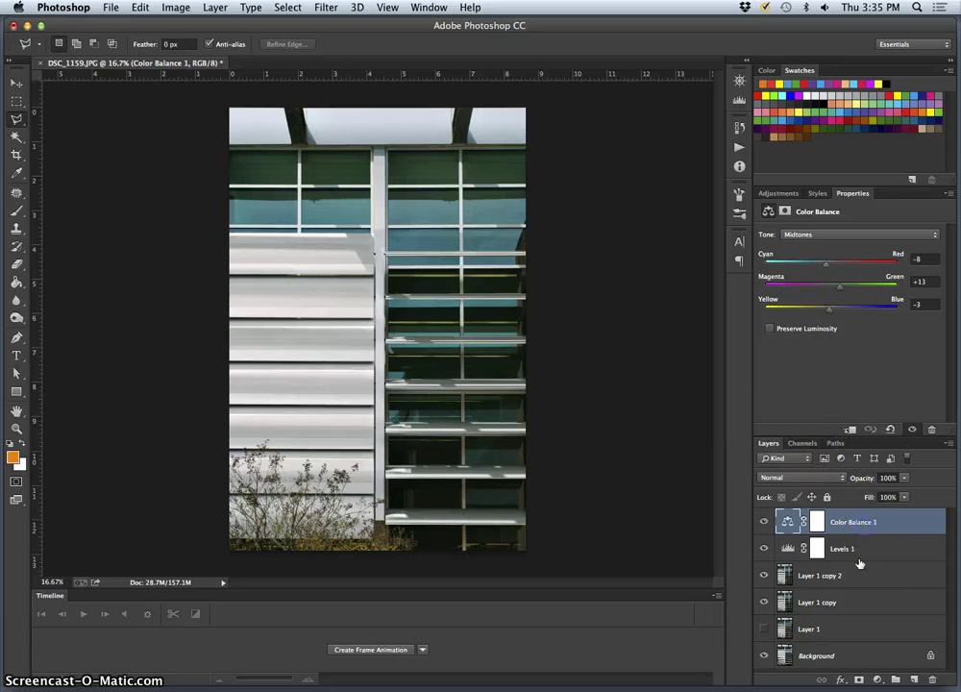
left_click(860, 579)
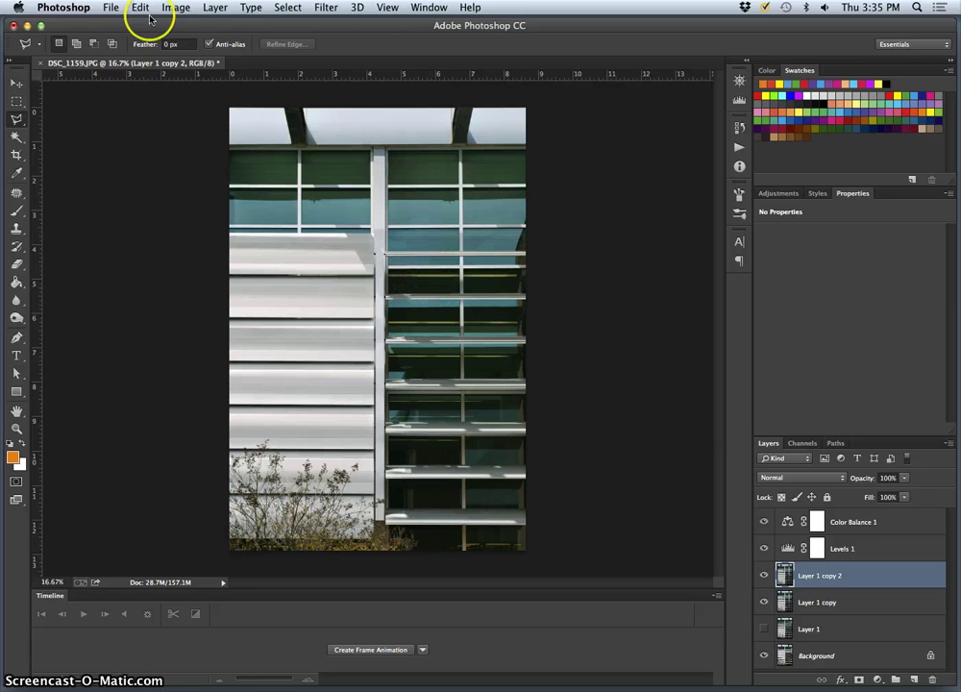
left_click(213, 8)
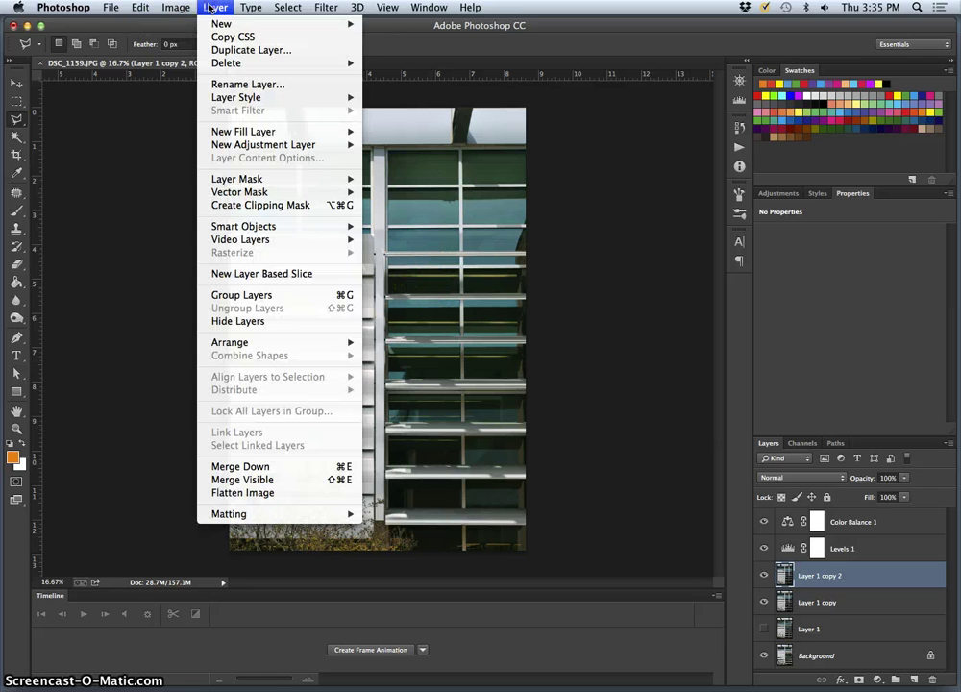
left_click(259, 479)
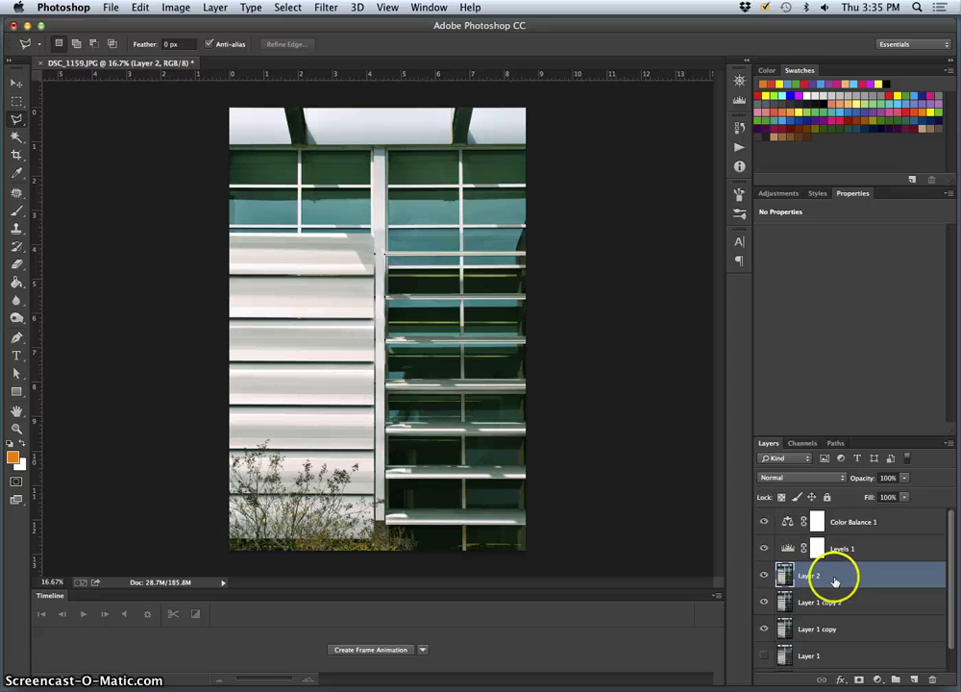
left_click_drag(835, 573, 830, 510)
left_click(766, 522)
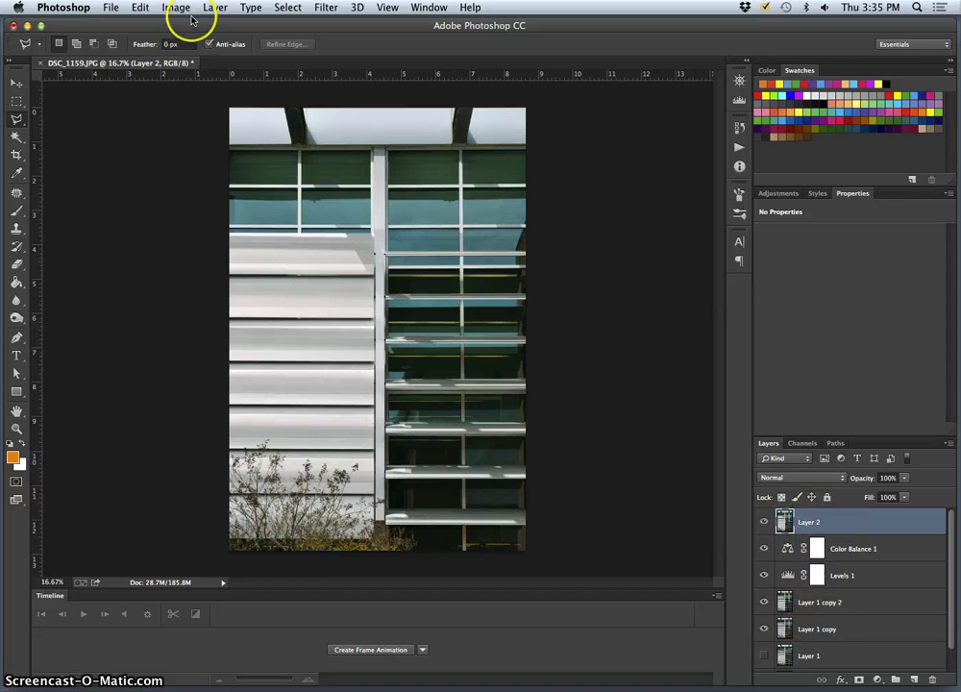
- Apply Color Balance directly to Layer 2 with Preserve Luminosity on, shifting the facade toward cooler tones
left_click(183, 7)
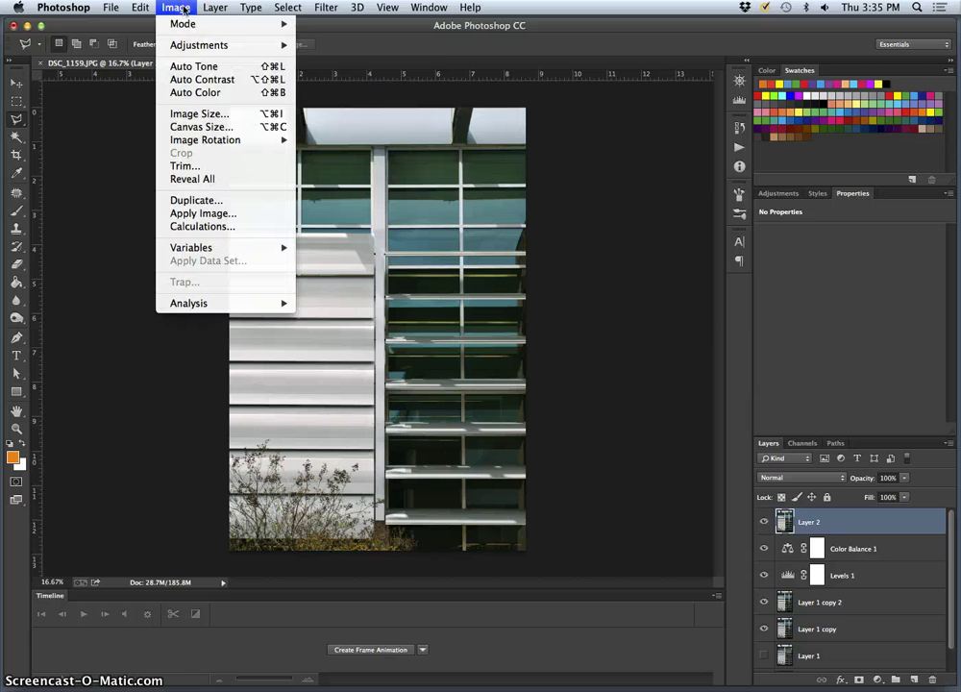
mouse_move(269, 46)
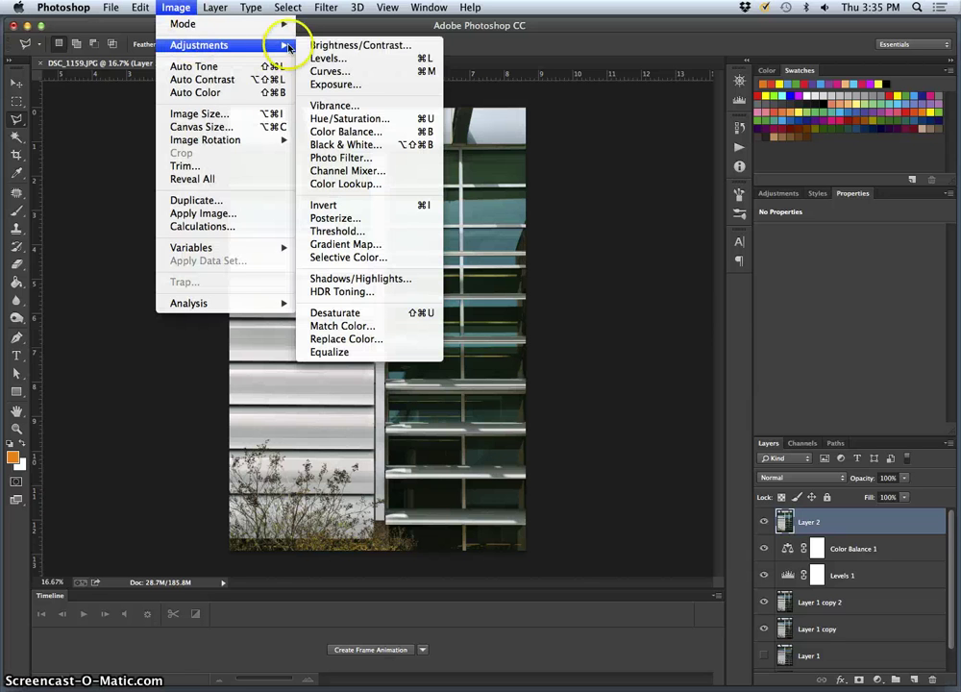
left_click(352, 130)
left_click(642, 269)
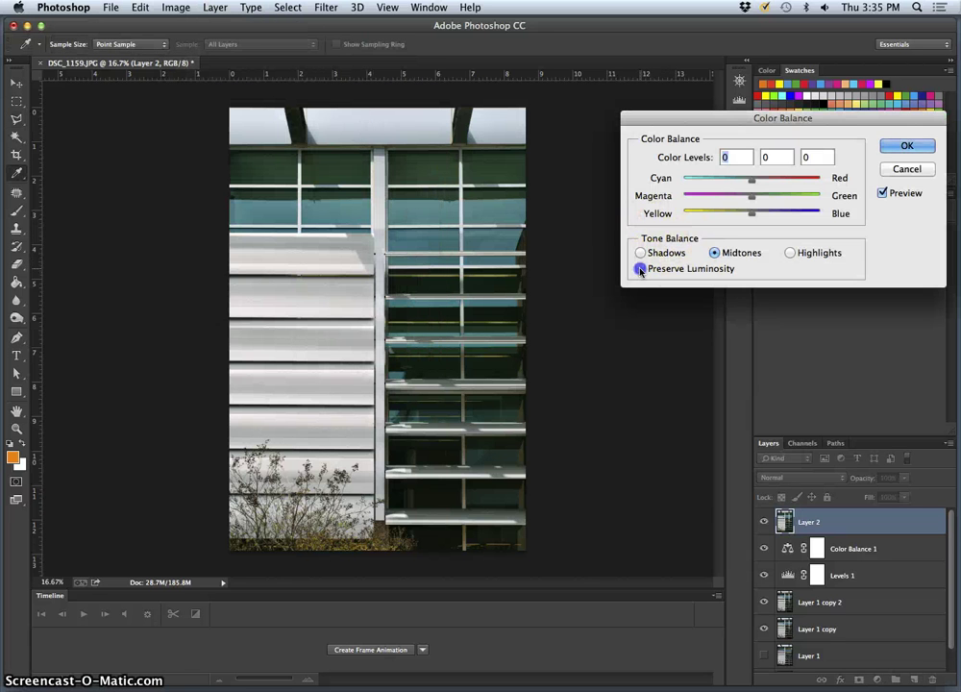
left_click_drag(750, 179, 762, 216)
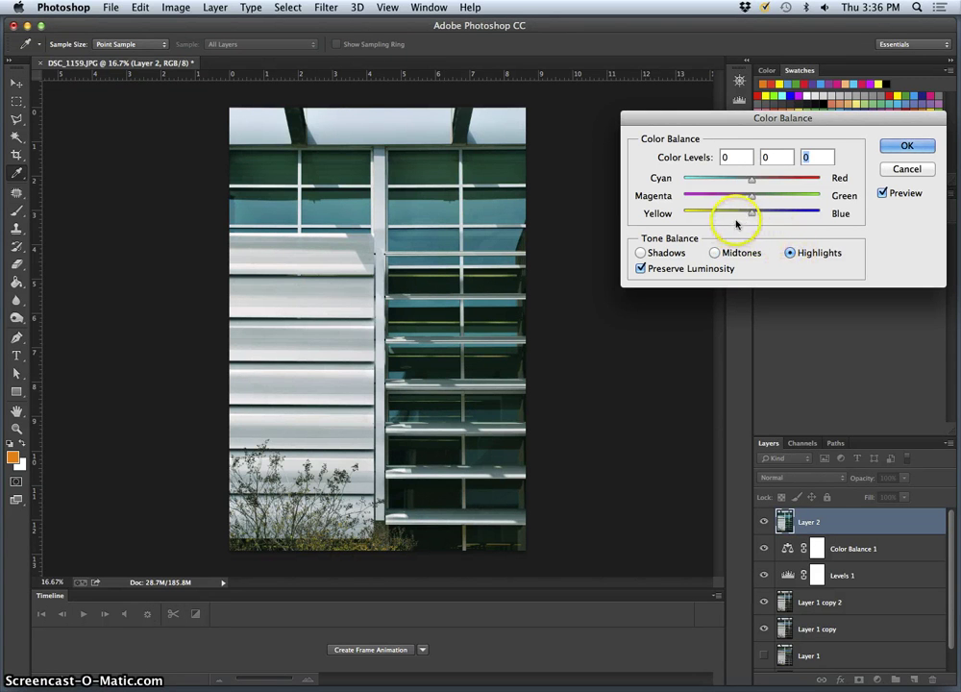
left_click(885, 147)
key("l")
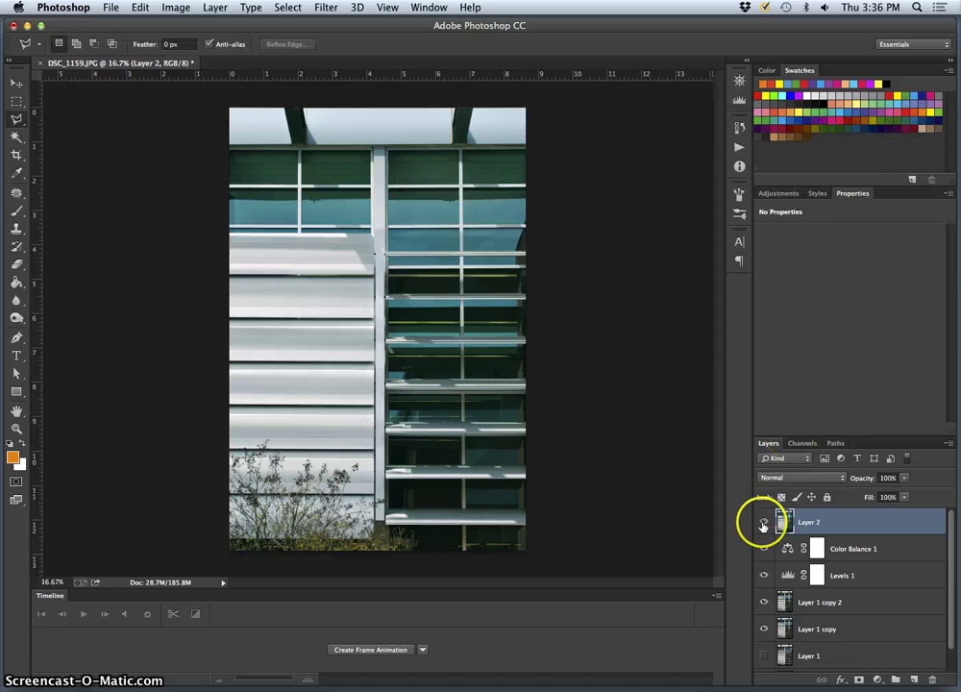
- Compare the photo with Layer 2 hidden and shown, and try the layer at about 52% opacity
left_click(763, 523)
left_click(764, 523)
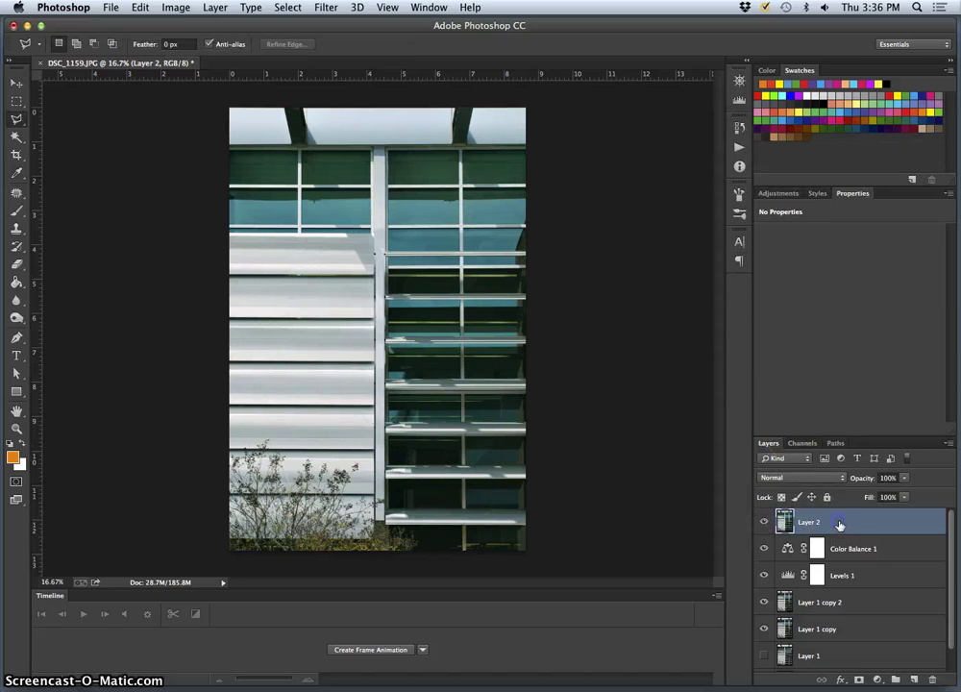
left_click(904, 478)
left_click_drag(876, 493, 873, 493)
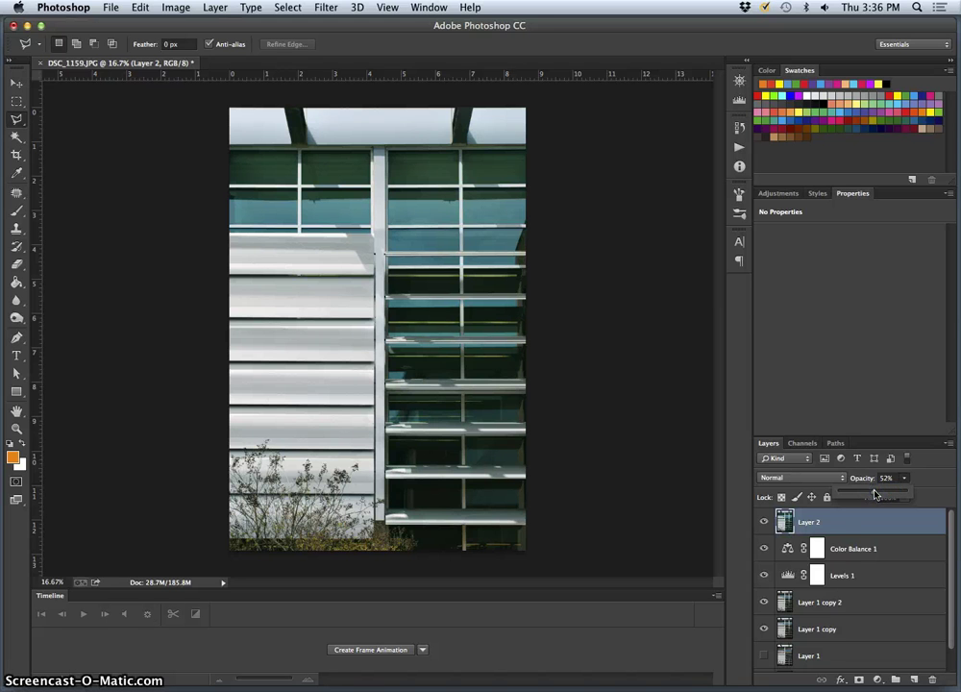
- Set Layer 2's blend mode to Overlay and reduce its opacity to 19%
left_click(800, 479)
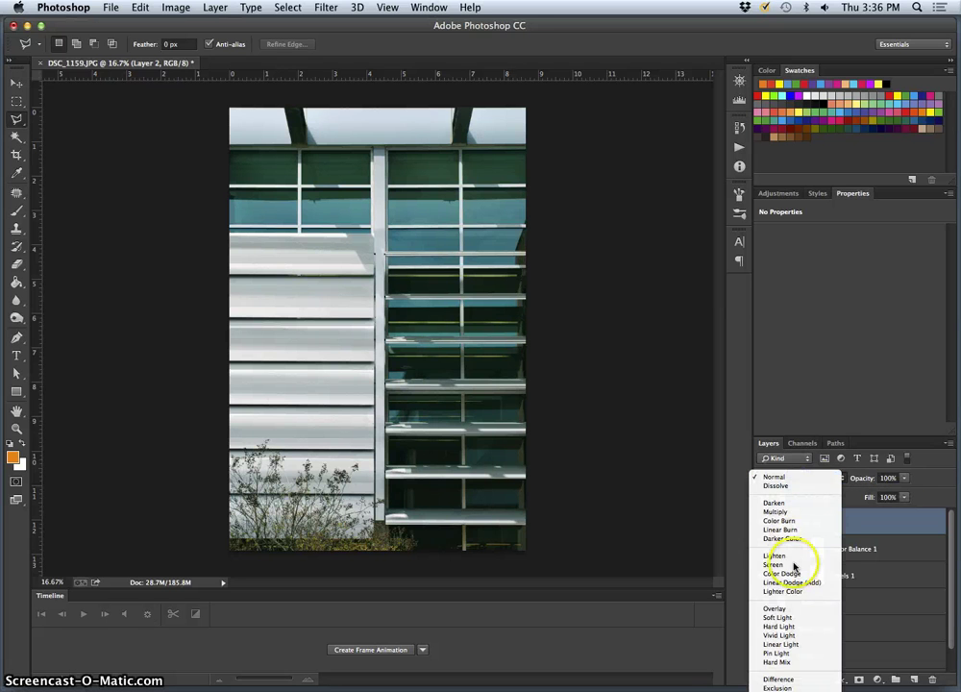
left_click(784, 609)
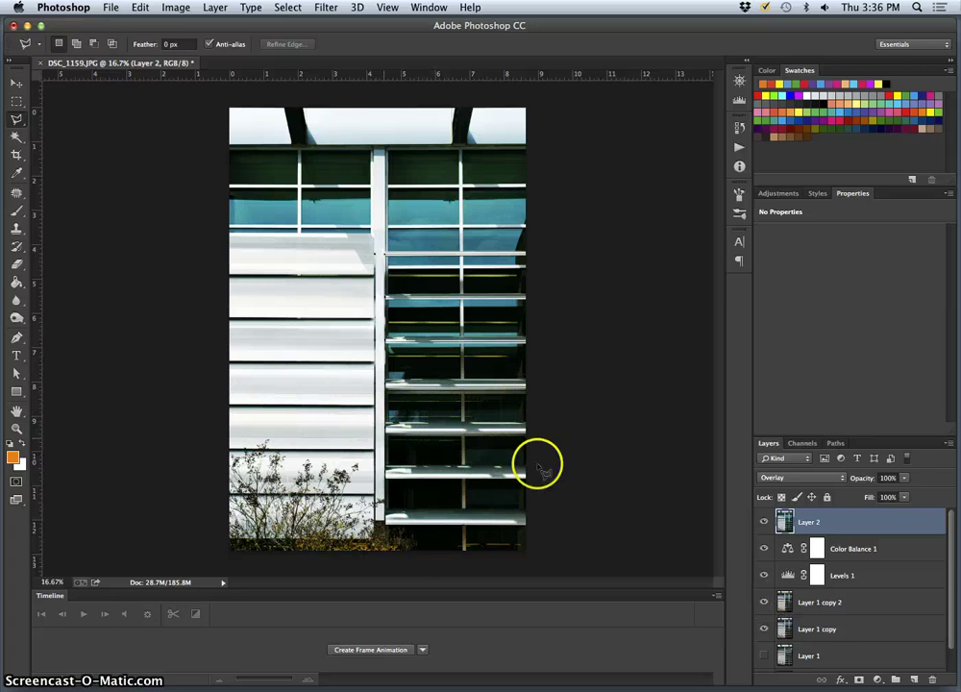
left_click(906, 479)
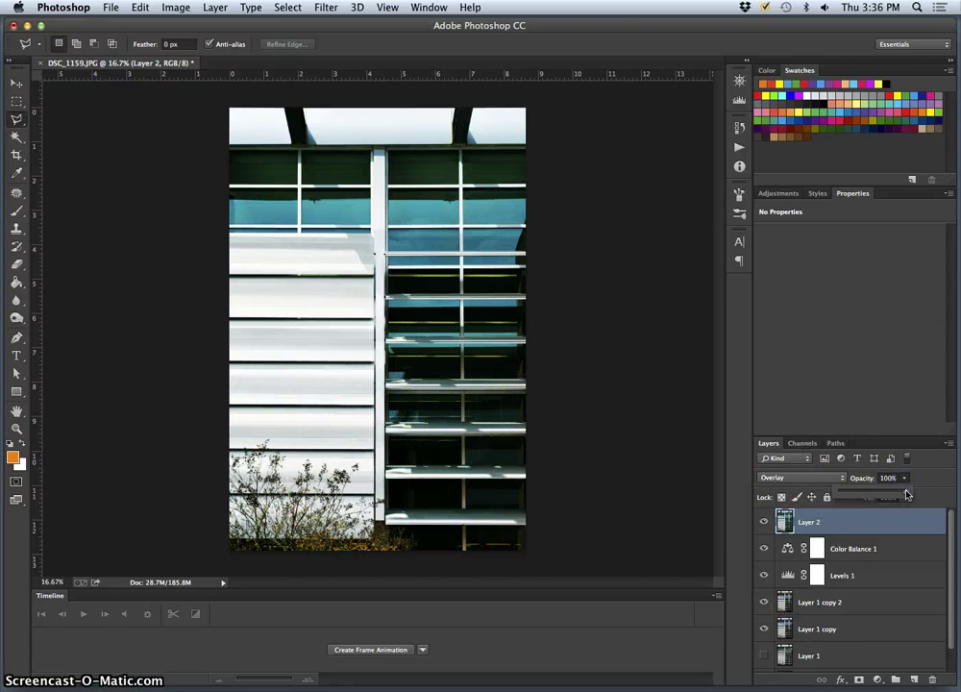
left_click_drag(888, 495, 841, 496)
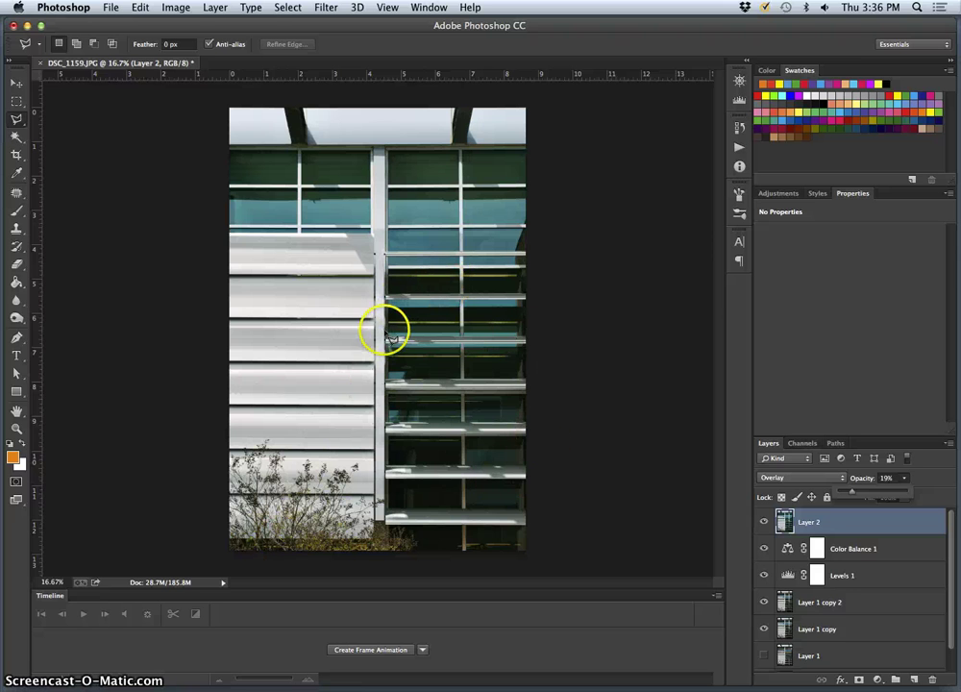
- Save the layered document to the Desktop in Photoshop format, named with the author's first name followed by "Assign 8 2 Processed"
left_click(110, 7)
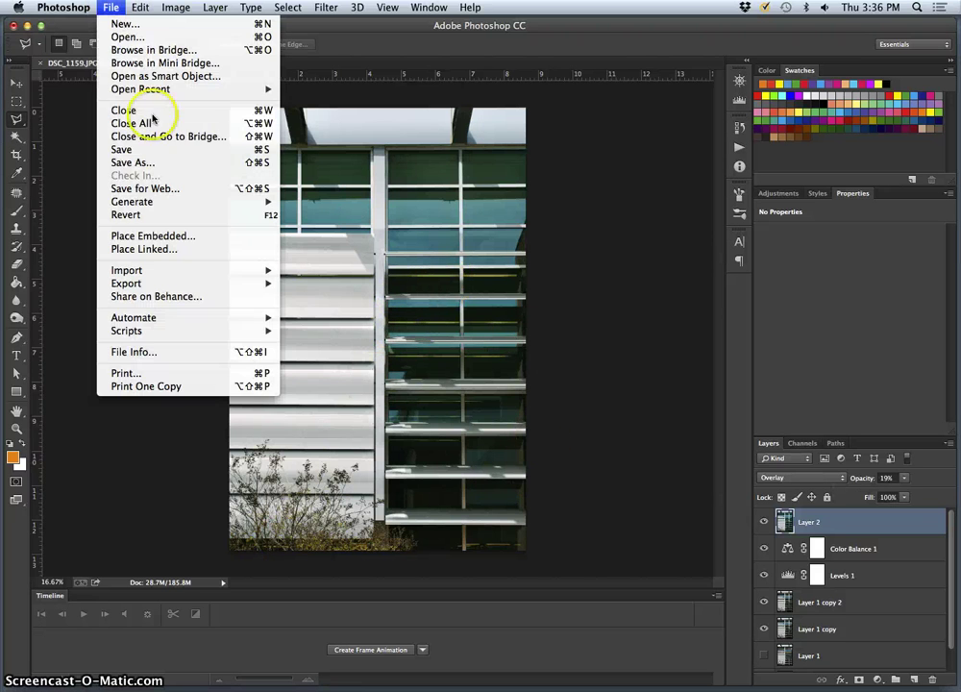
left_click(156, 149)
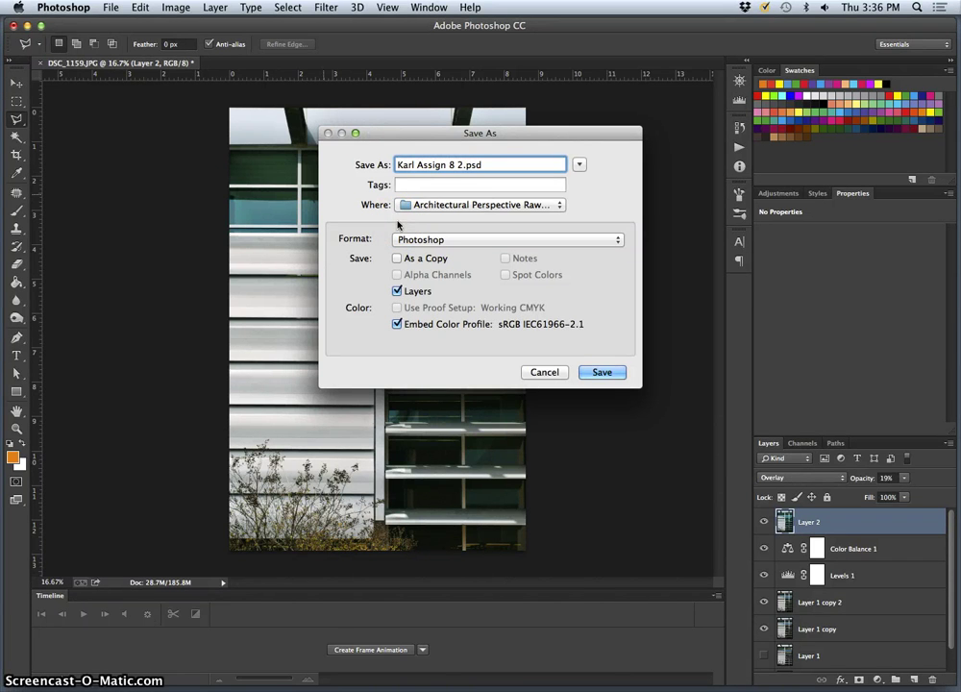
type("Karl Assign 8 2 Processed")
left_click(479, 205)
left_click(483, 300)
left_click(604, 371)
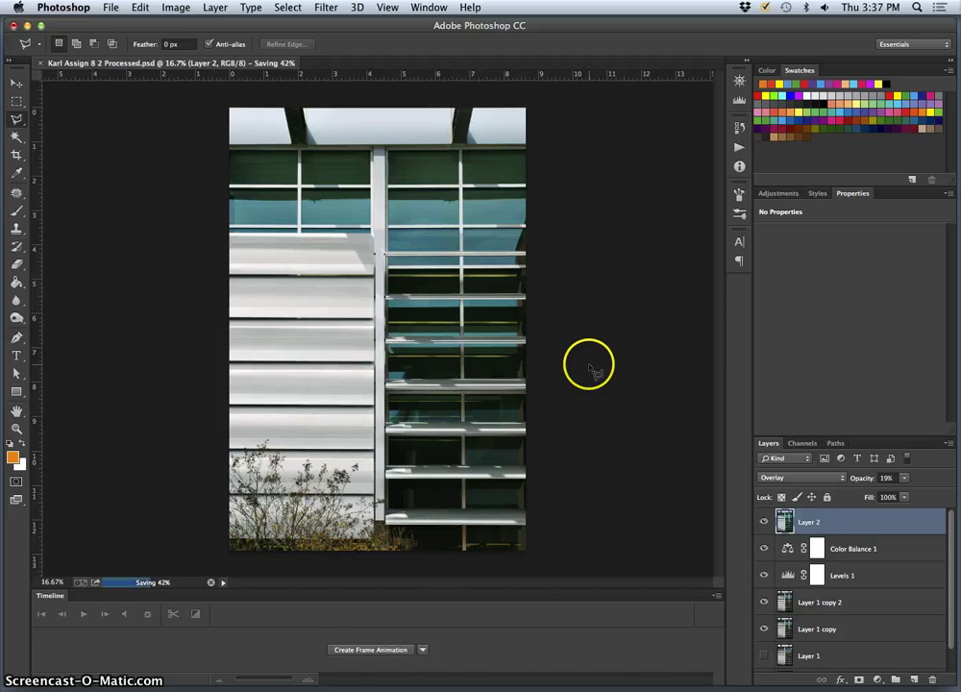
- Move the saved Assign 8 2 Processed.psd on the desktop beside the Assign 8 1 processed.jpg file
key("F11")
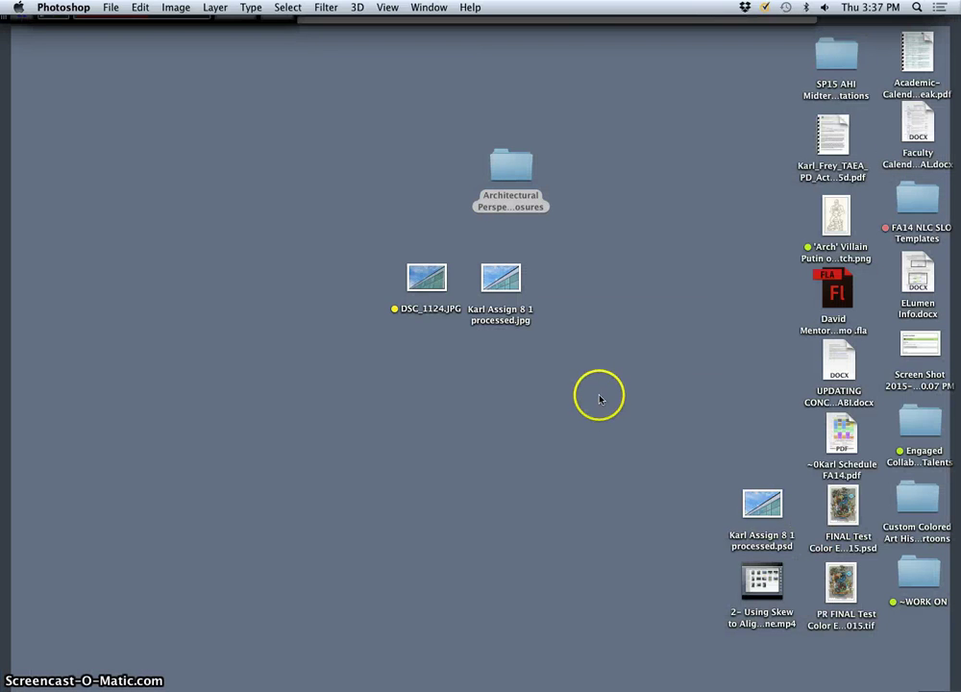
key("F11")
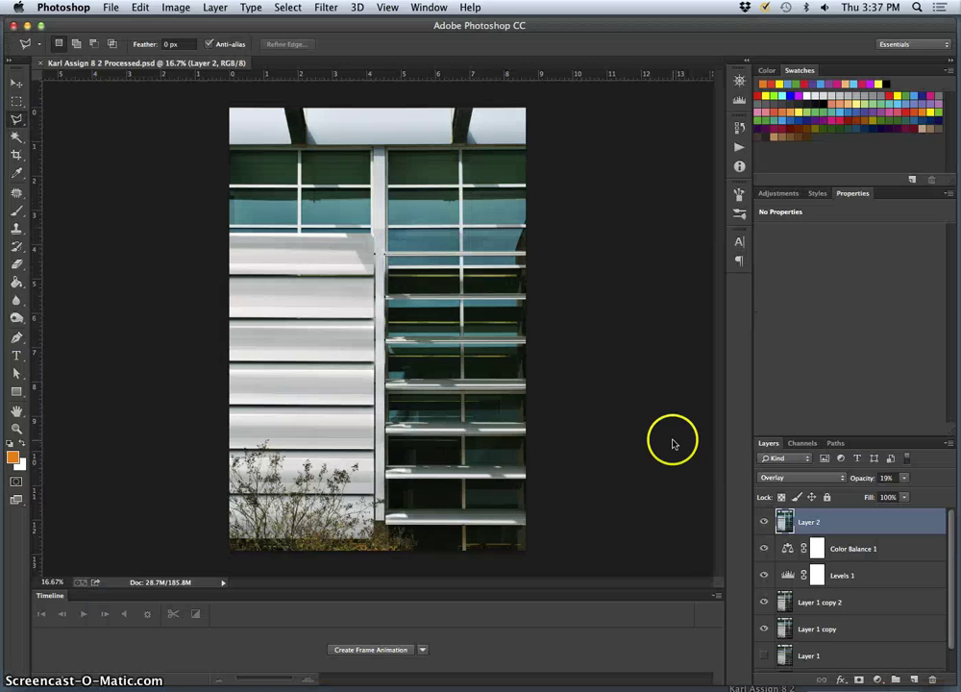
key("F11")
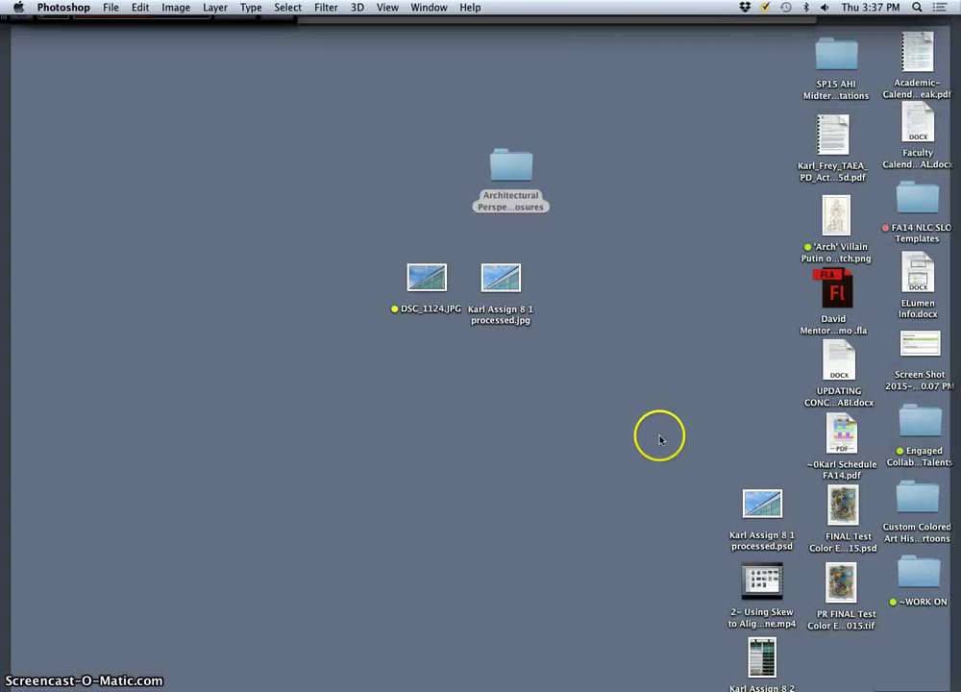
left_click_drag(767, 660, 596, 279)
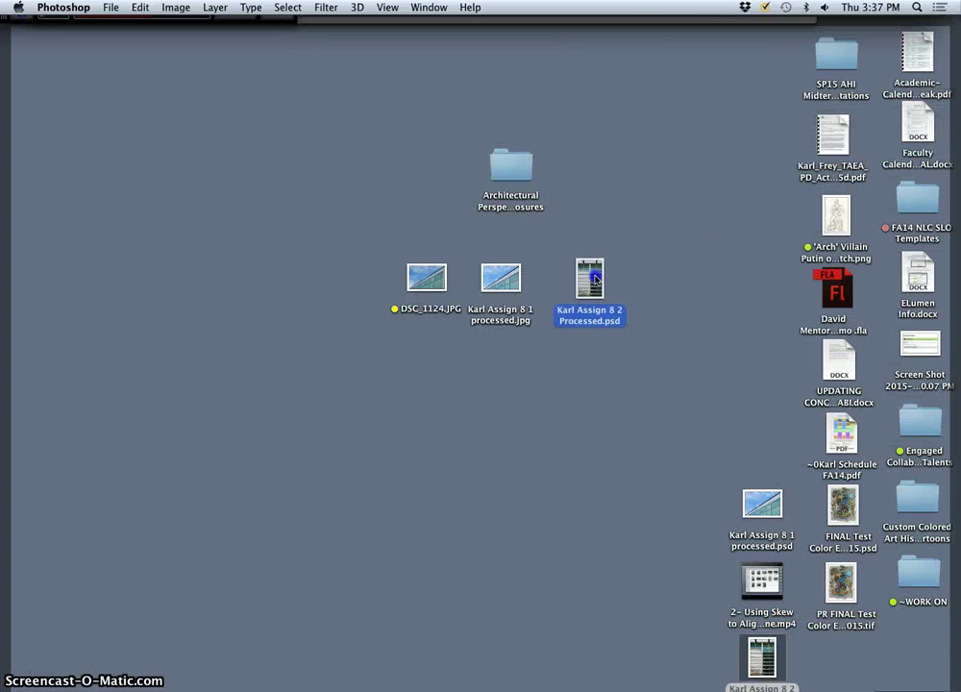
key("F11")
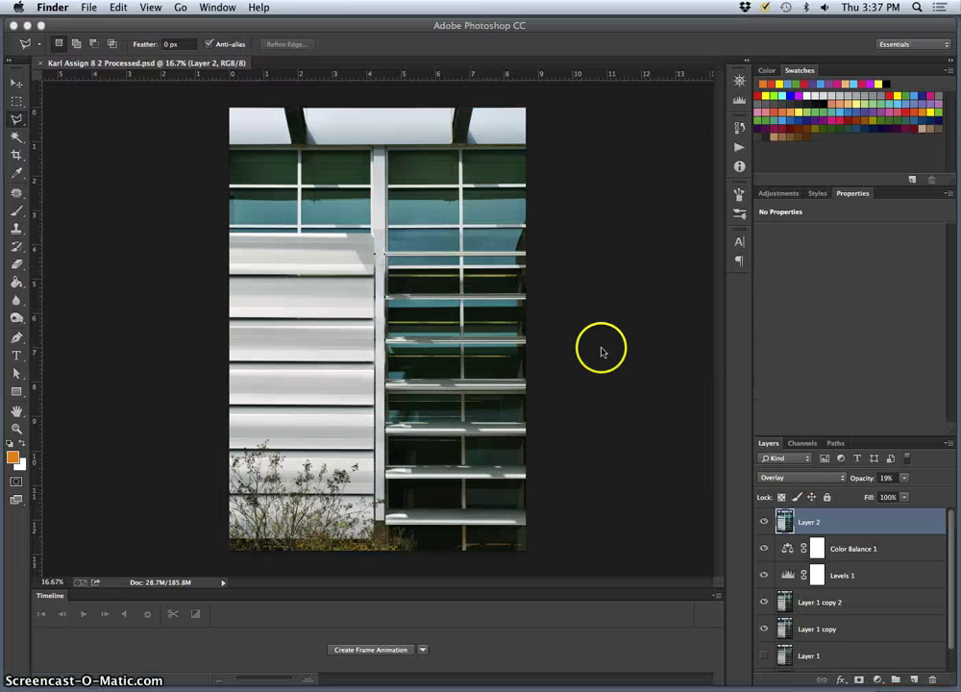
- Save a JPEG copy of the processed photo to the Desktop under the same name, at Maximum quality 12, Progressive with 3 scans
left_click(88, 11)
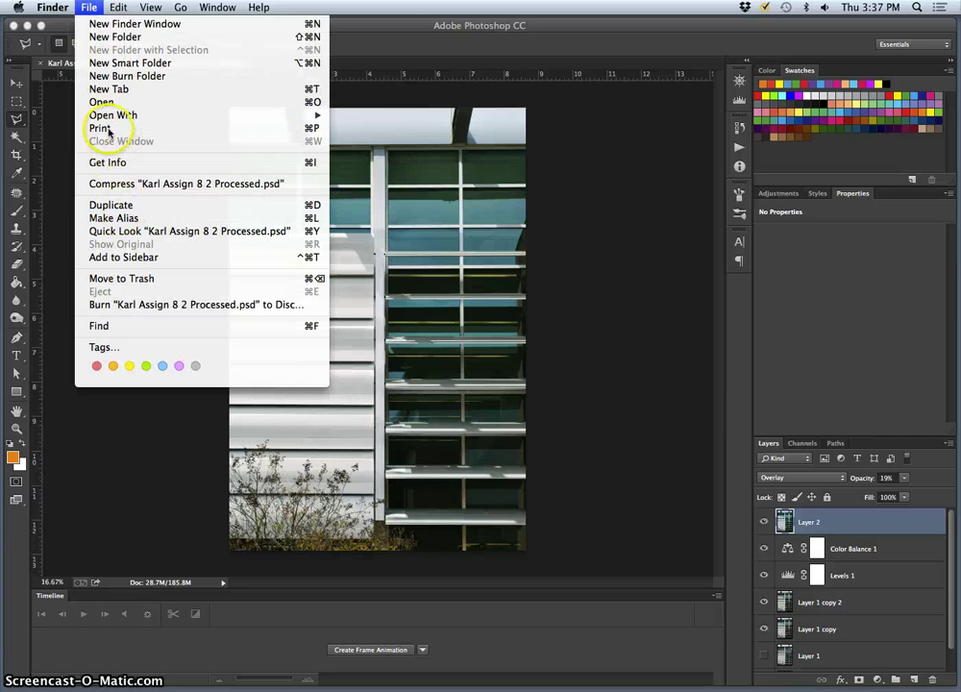
left_click(406, 39)
left_click(110, 8)
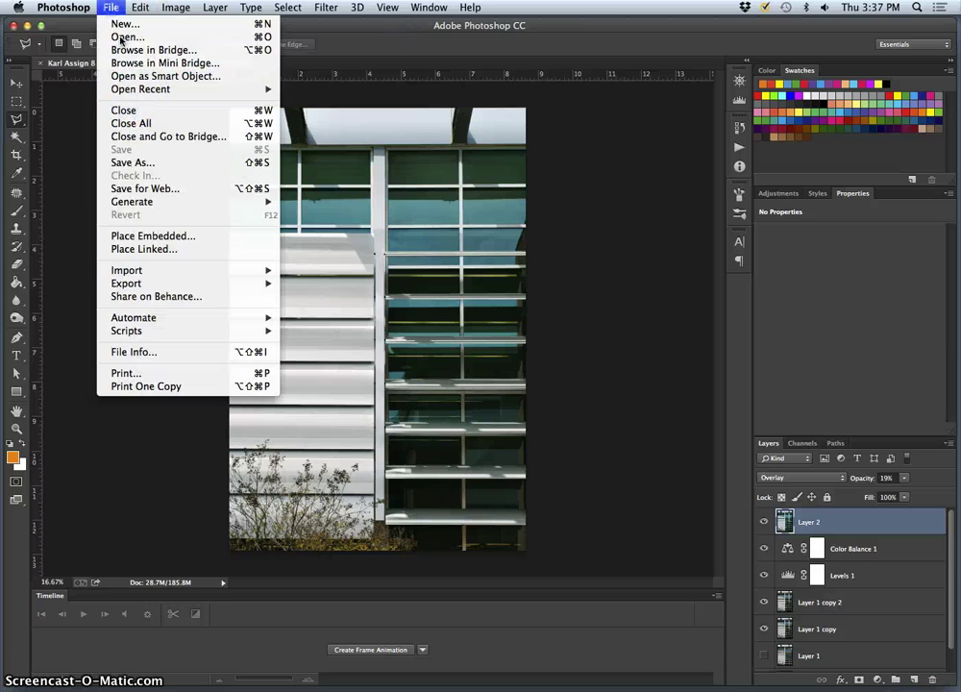
left_click(140, 165)
left_click(506, 241)
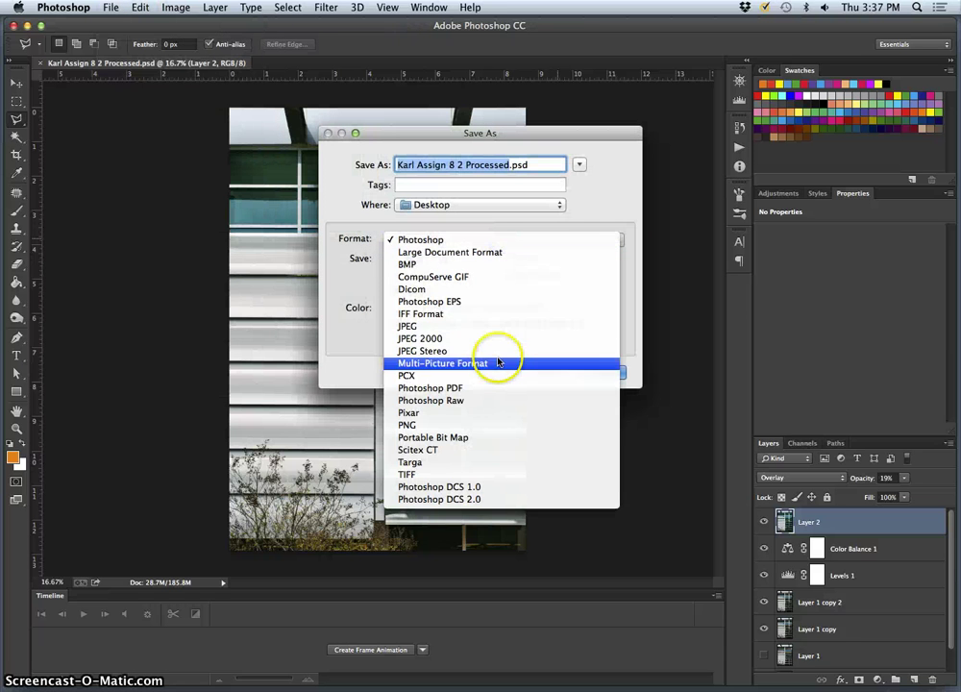
left_click(478, 327)
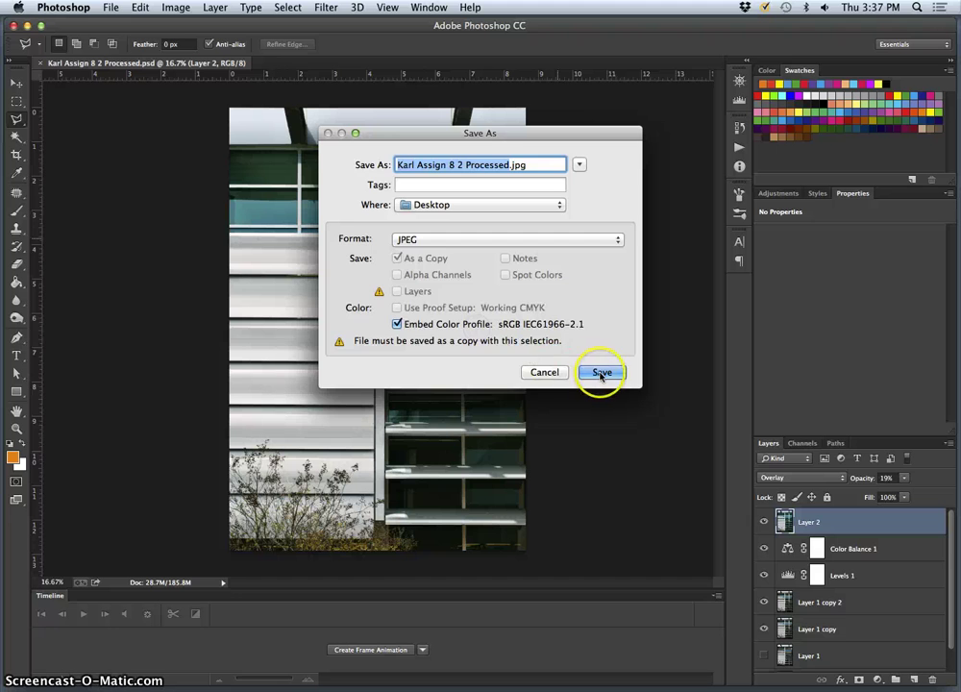
left_click(601, 373)
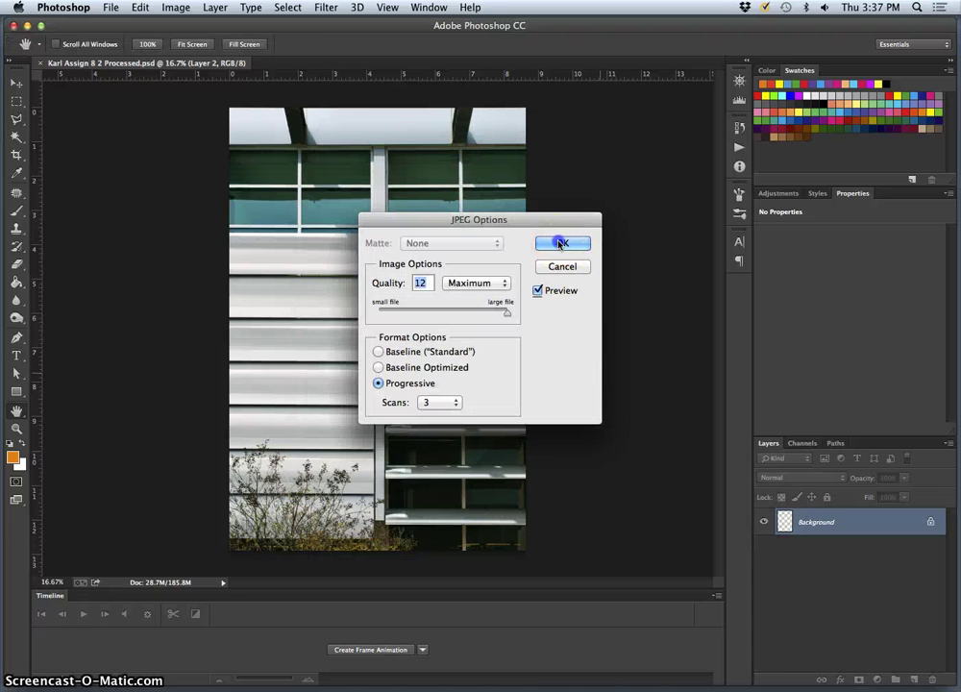
left_click(560, 244)
- Copy DSC_1159.JPG from the Architectural Perspective Raw Exposures folder to the desktop and line it up with the processed PSD under the Assign 8 1 pair
key("F11")
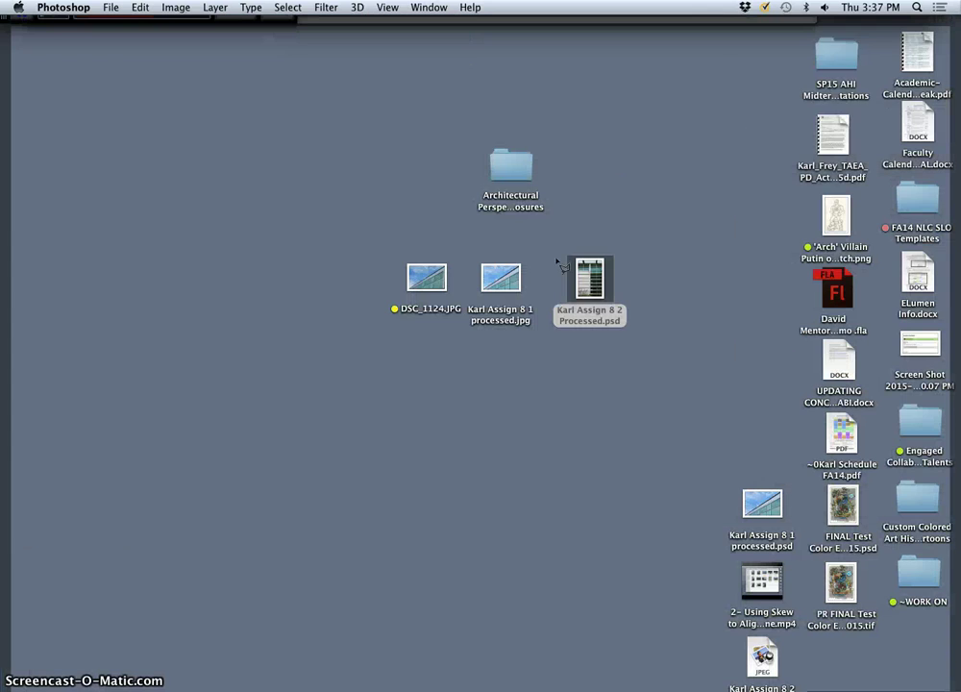
double_click(517, 175)
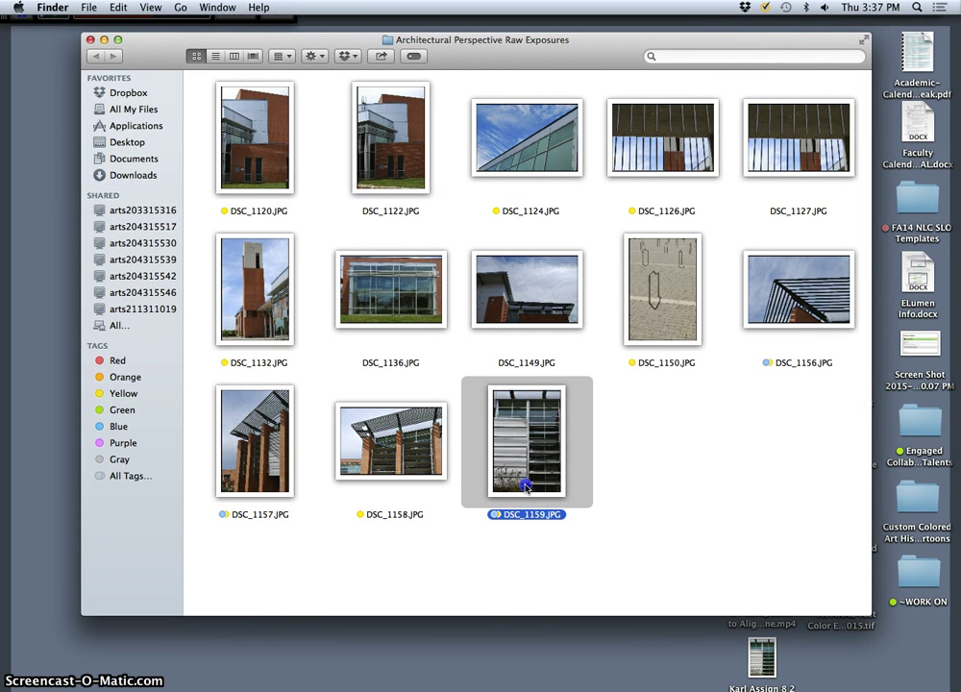
left_click_drag(524, 488, 553, 654)
left_click(174, 118)
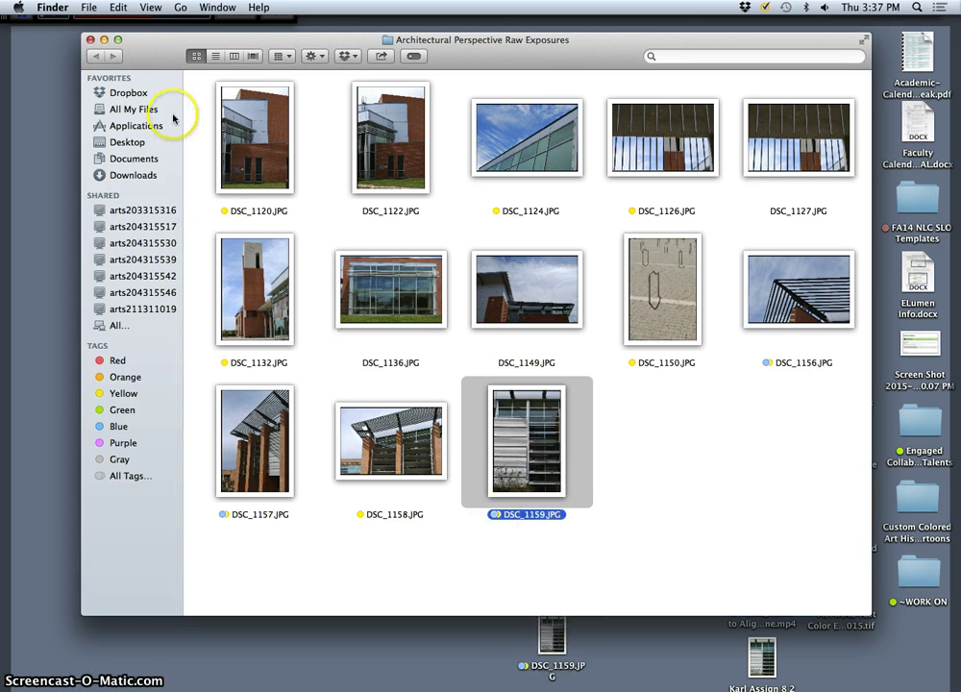
left_click(104, 41)
left_click_drag(552, 625, 432, 336)
left_click_drag(611, 275, 509, 351)
- Open the original DSC_1159.JPG together with the processed PSD to compare them, and minimize the original's window
left_click_drag(449, 357, 432, 353)
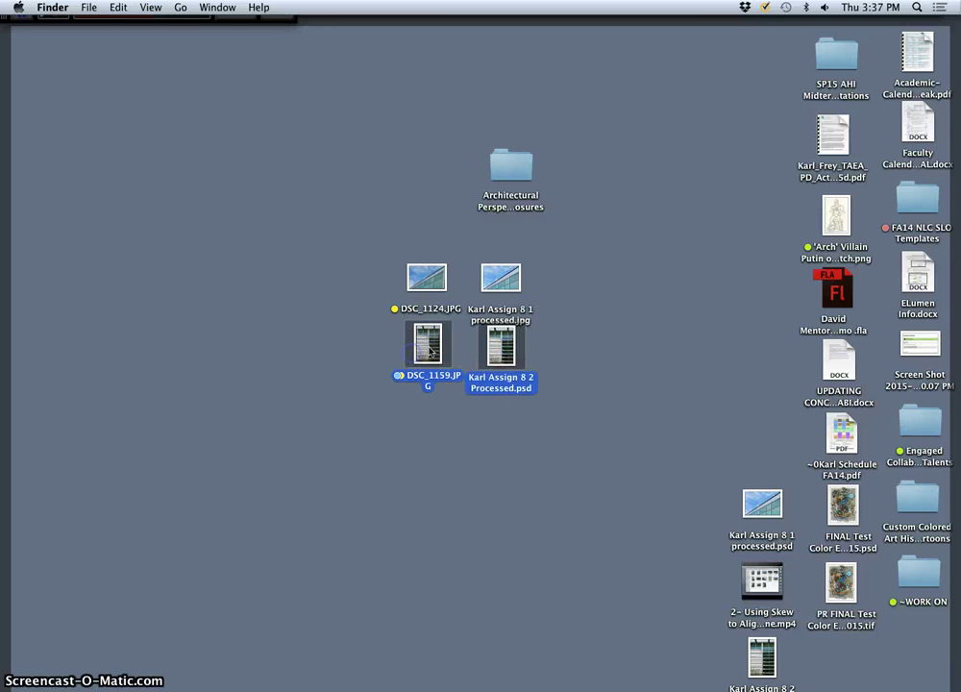
double_click(430, 353)
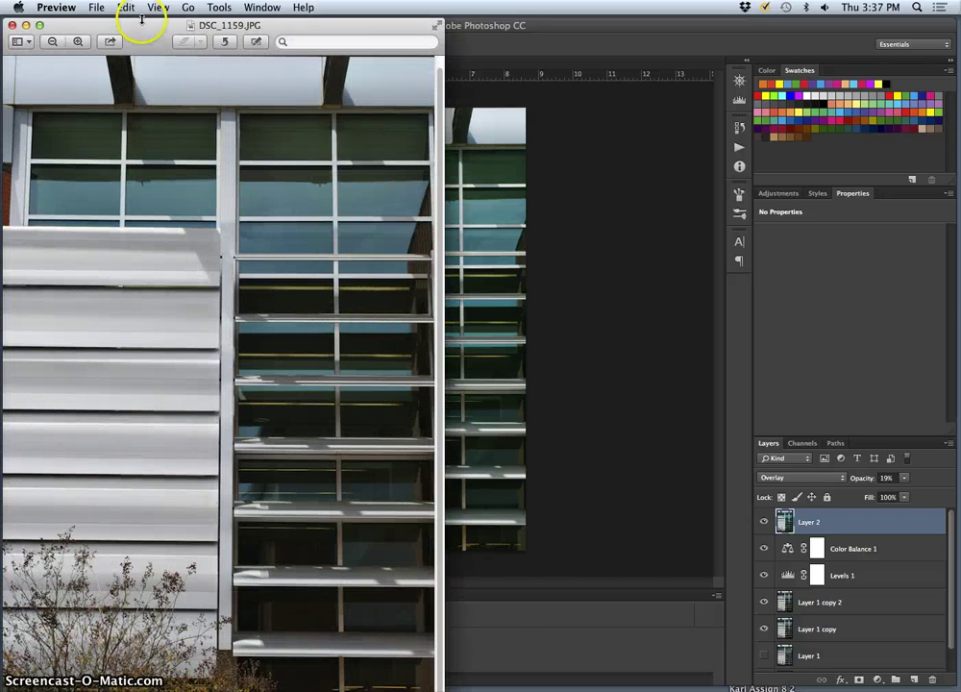
left_click_drag(159, 29, 210, 28)
left_click(71, 26)
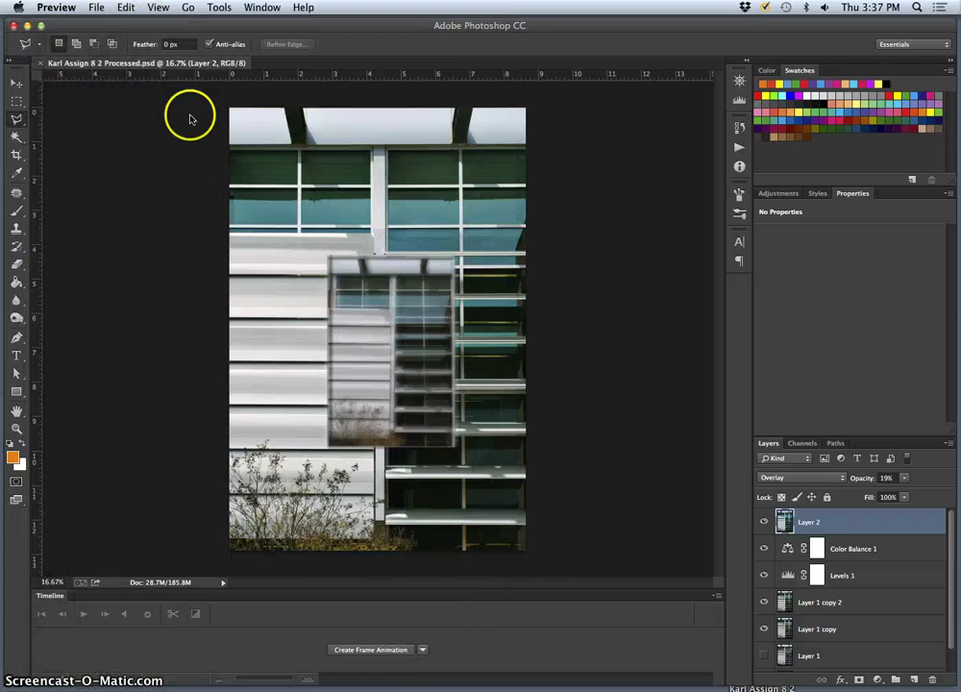
key("F11")
left_click(566, 336)
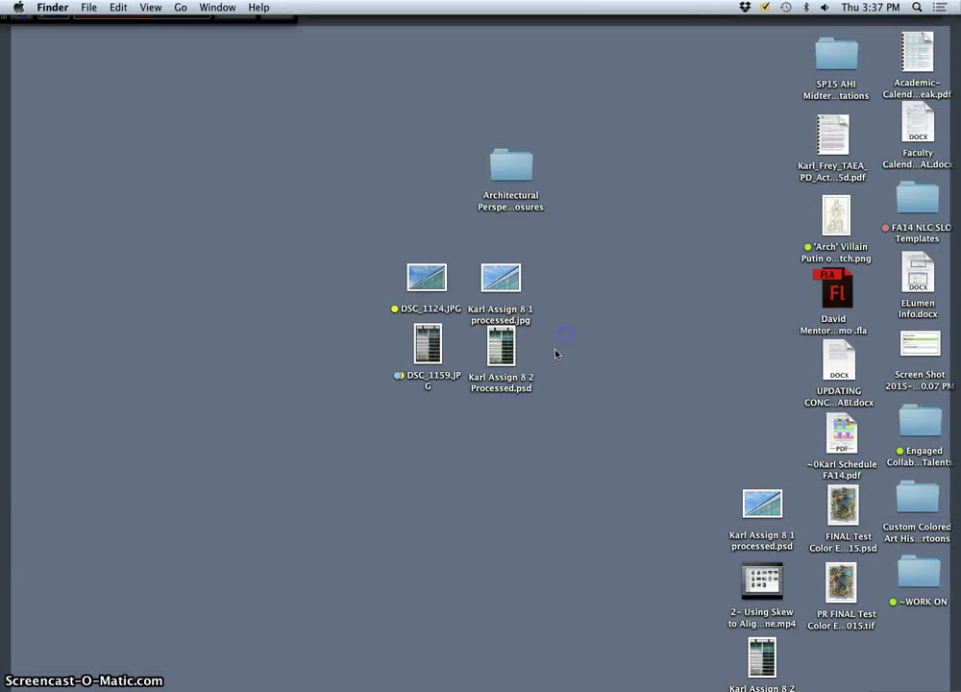
- Reopen DSC_1159.JPG and the processed PSD from the desktop and move the original's window aside for comparison
left_click_drag(536, 350, 408, 351)
double_click(429, 344)
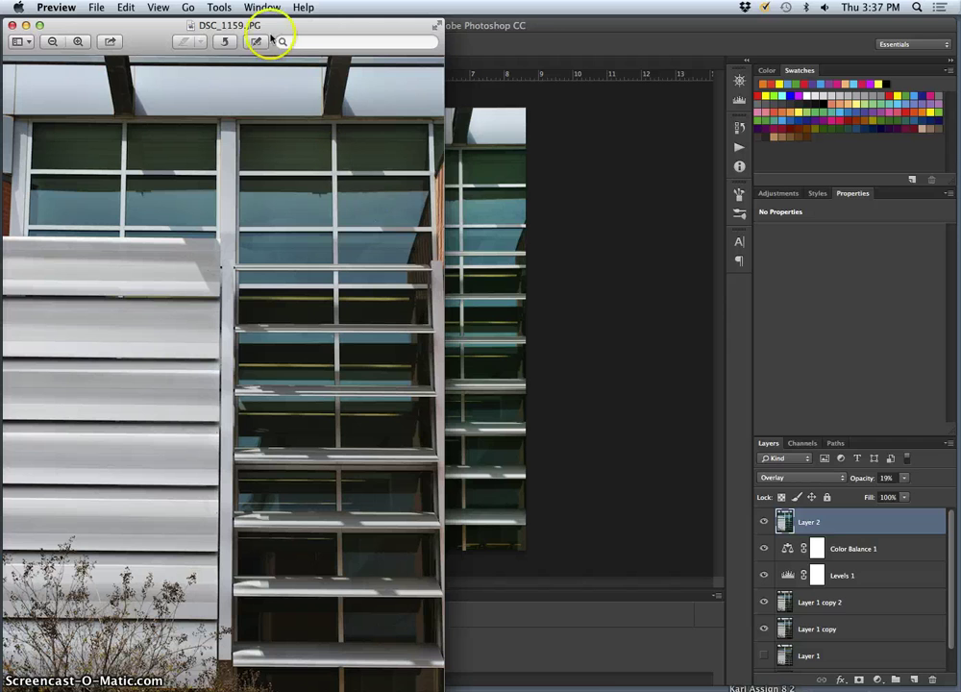
left_click_drag(279, 28, 421, 18)
key("F11")
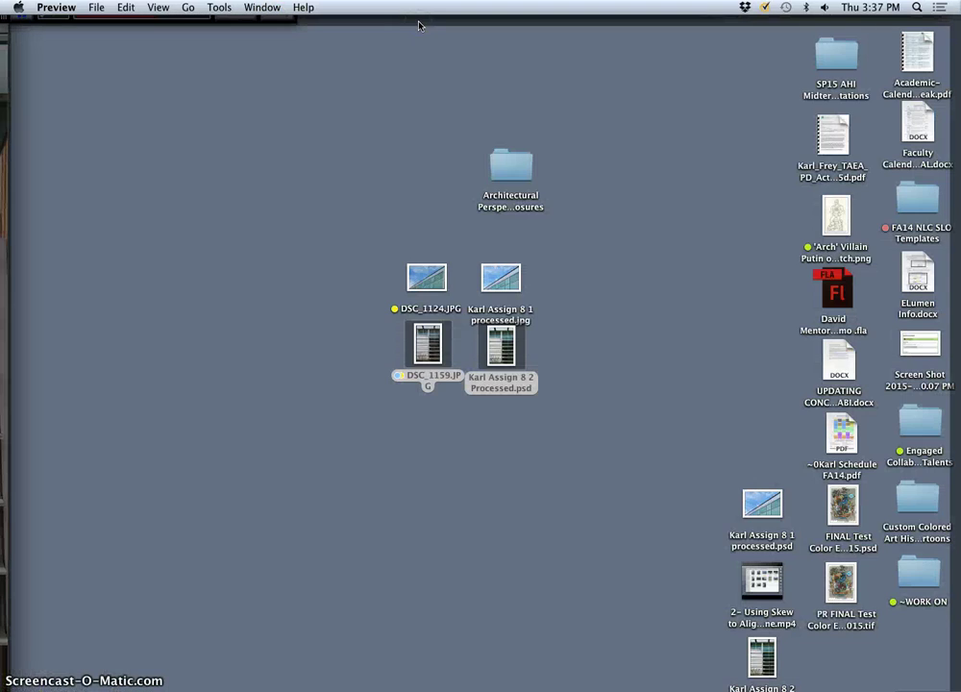
key("F11")
- Return to Photoshop and close the processed facade document
left_click(616, 338)
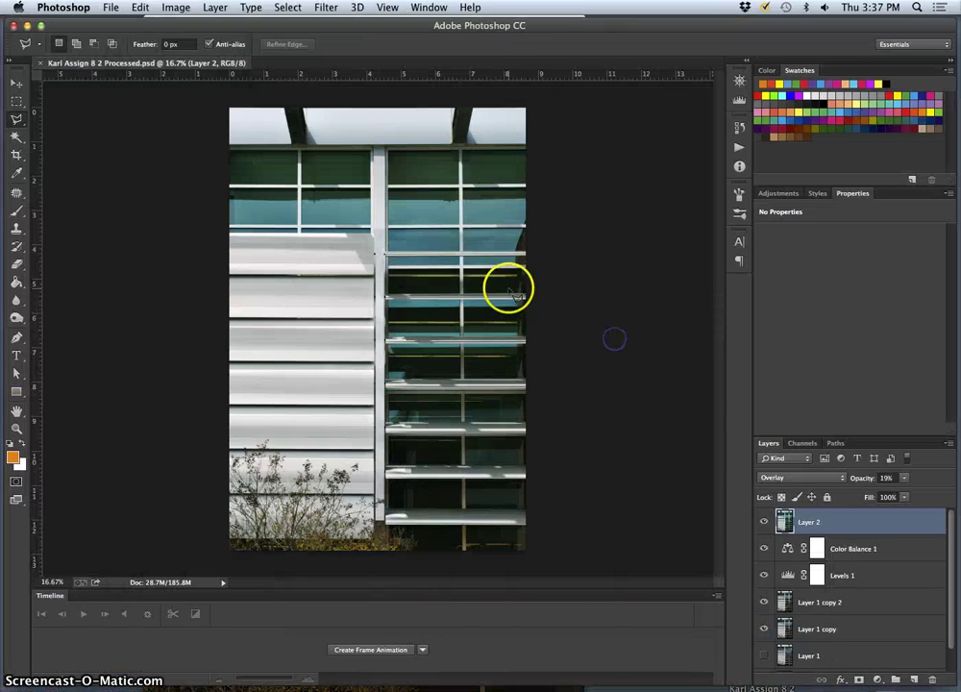
left_click(40, 62)
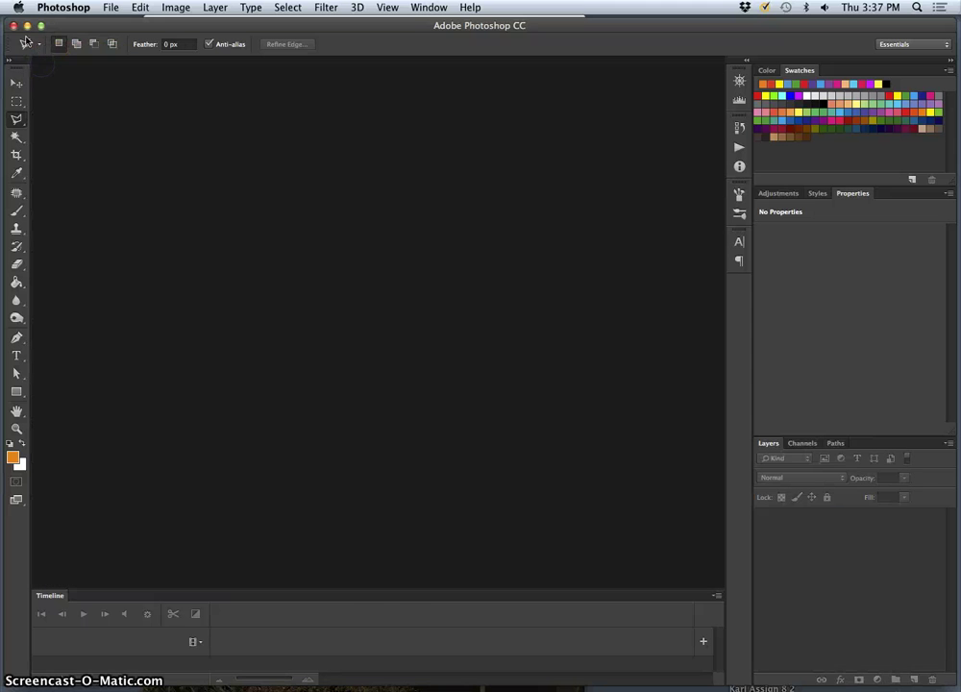
- Minimize Photoshop, close the original's preview, and place Assign 8 2 Processed.jpg beside DSC_1159.JPG, moving the matching PSD above the Assign 8 1 PSD
left_click(26, 26)
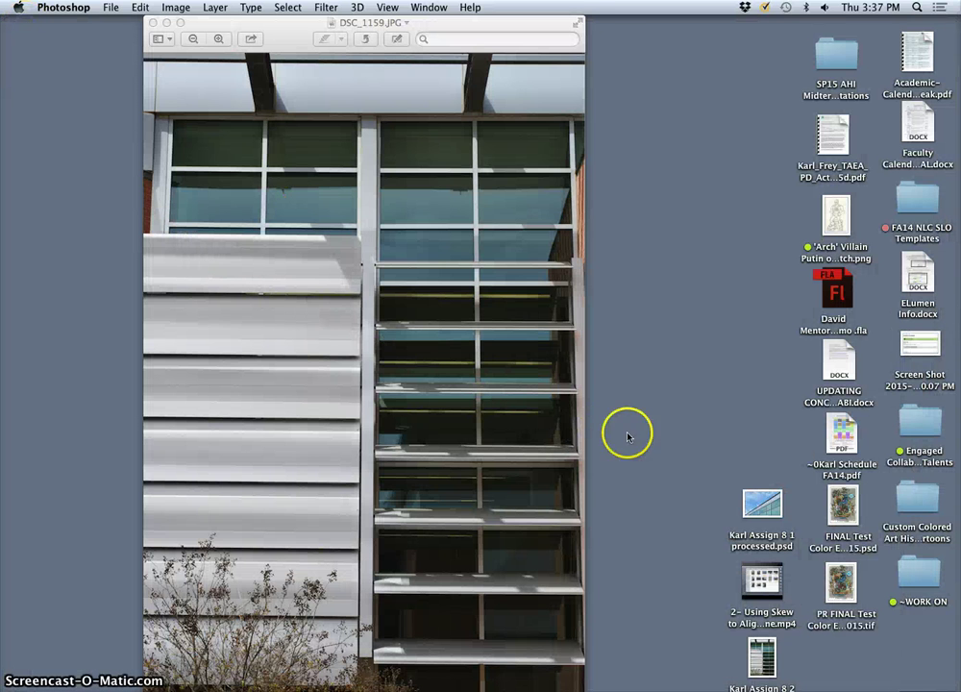
left_click(154, 26)
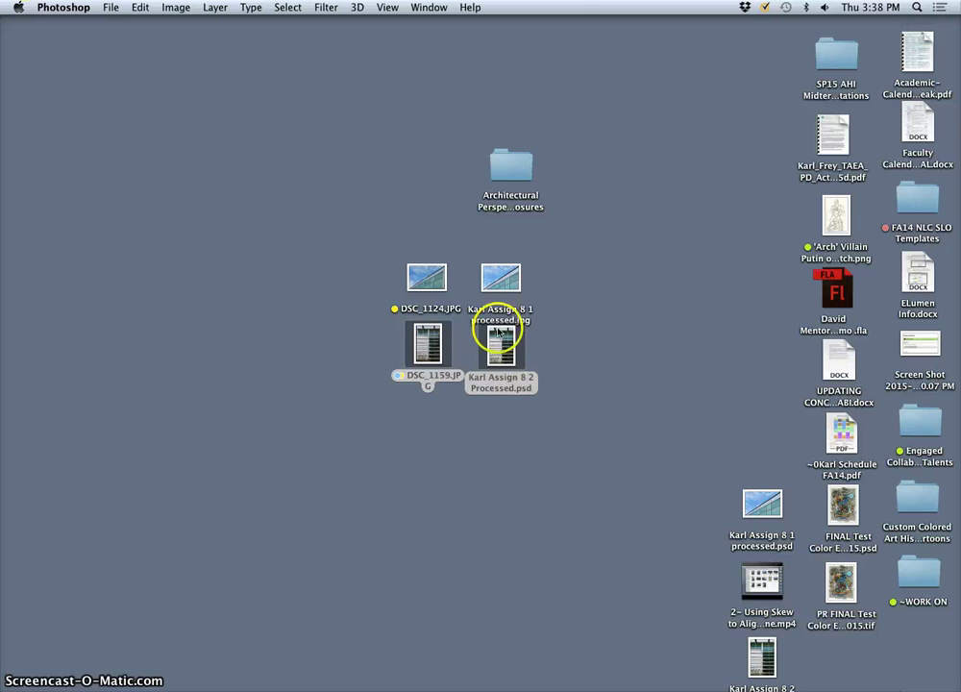
left_click_drag(500, 339, 651, 532)
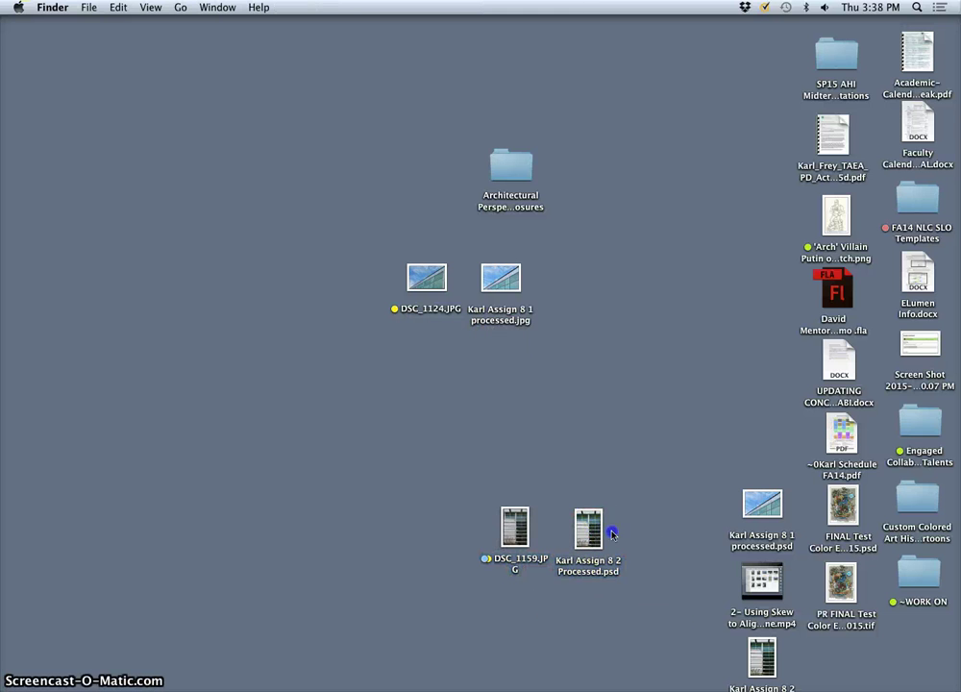
left_click_drag(591, 529, 757, 433)
left_click_drag(764, 664, 513, 368)
left_click_drag(515, 527, 421, 349)
left_click_drag(517, 361, 505, 354)
- Open DSC_1159.JPG and Assign 8 2 Processed.jpg together in Preview, compare the original with the processed version, and close them
left_click_drag(566, 355, 461, 360)
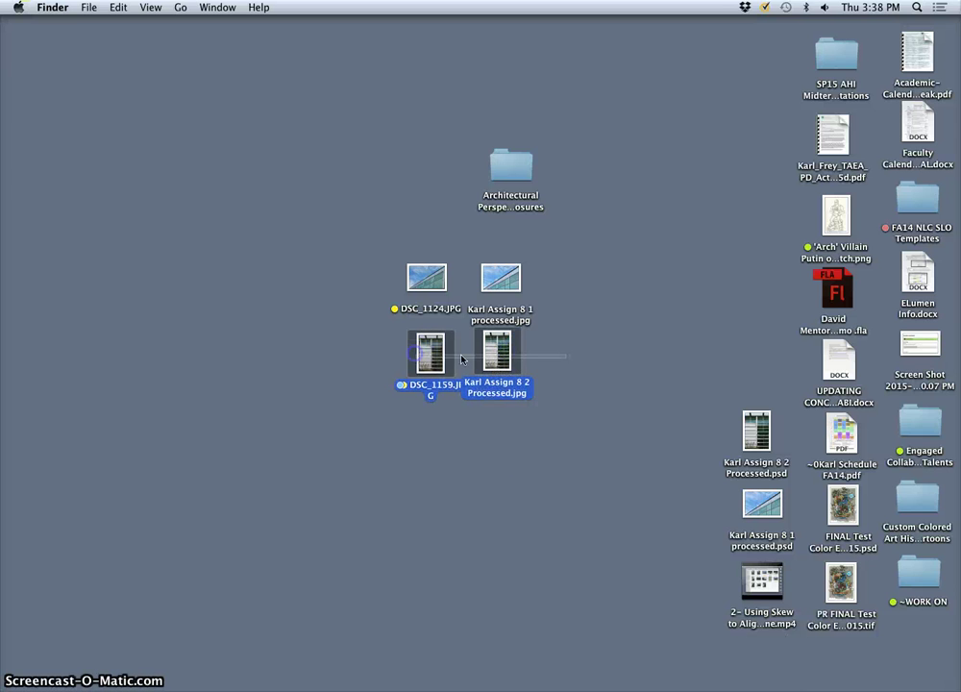
double_click(505, 361)
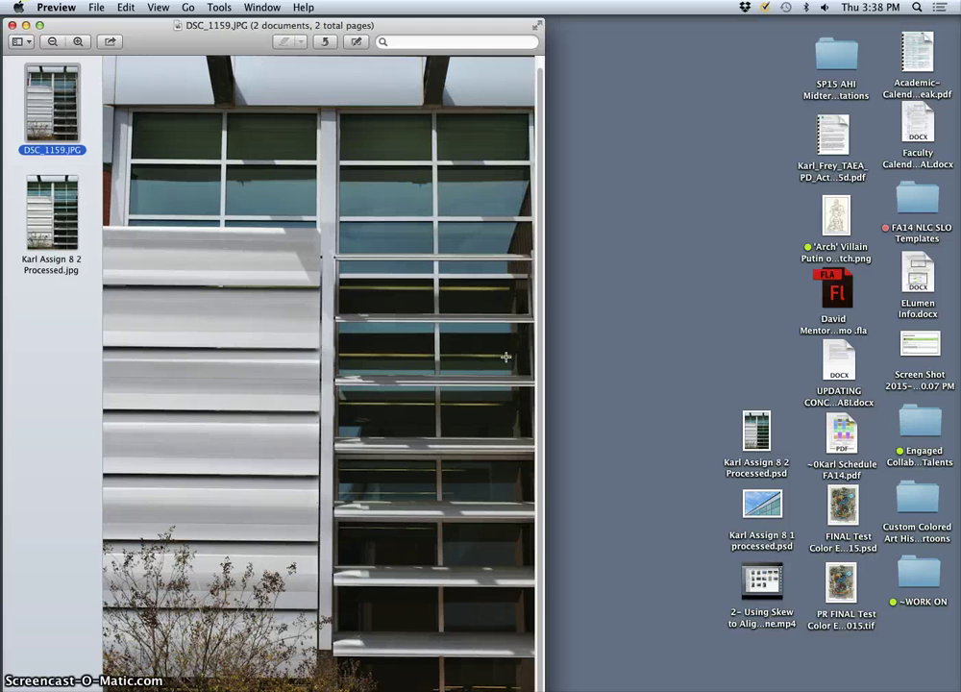
left_click(68, 200)
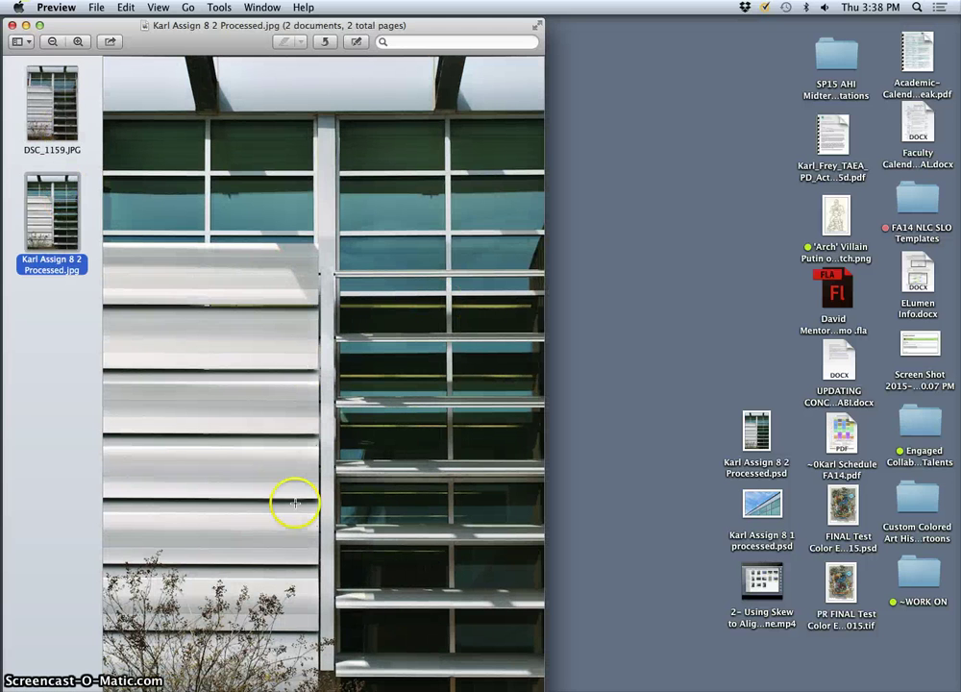
left_click(13, 25)
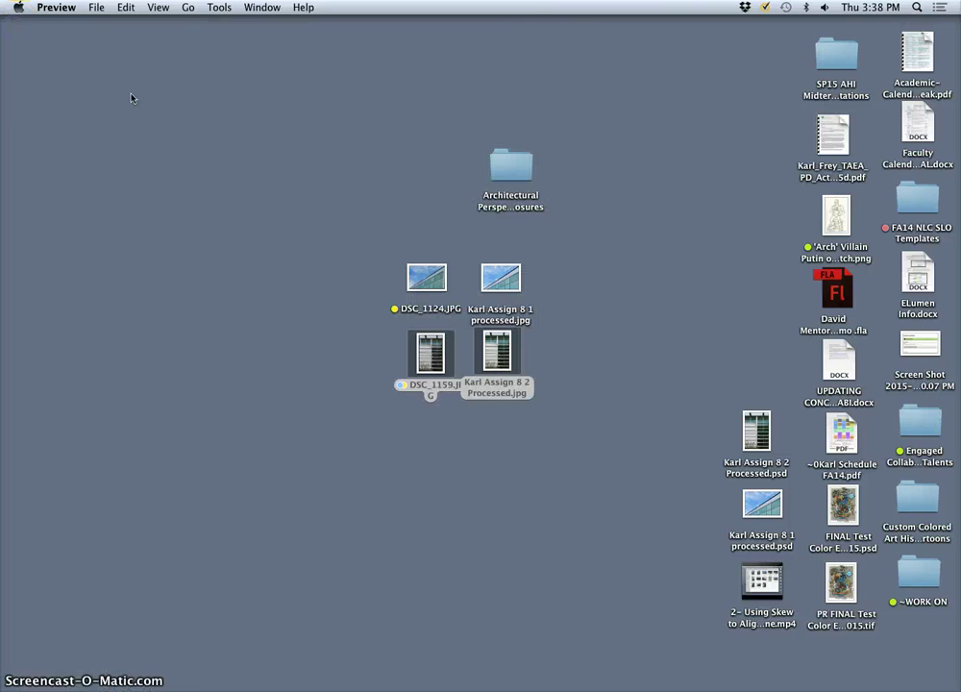
left_click(193, 135)
left_click(322, 354)
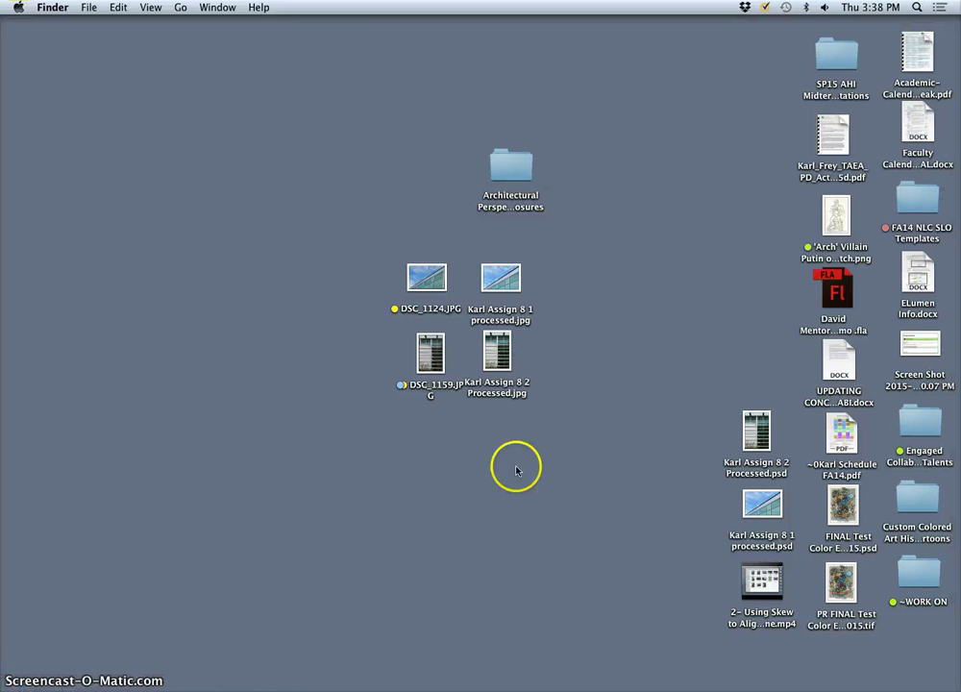
- Open DSC_1156.JPG from the Architectural Perspective Raw Exposures folder in Photoshop
mouse_move(615, 686)
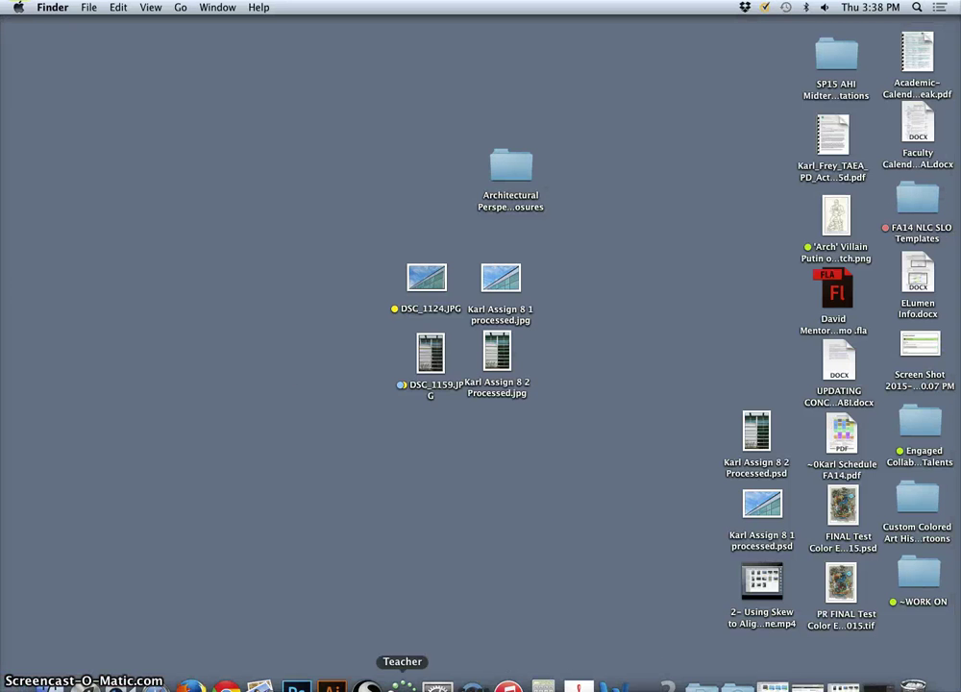
double_click(511, 173)
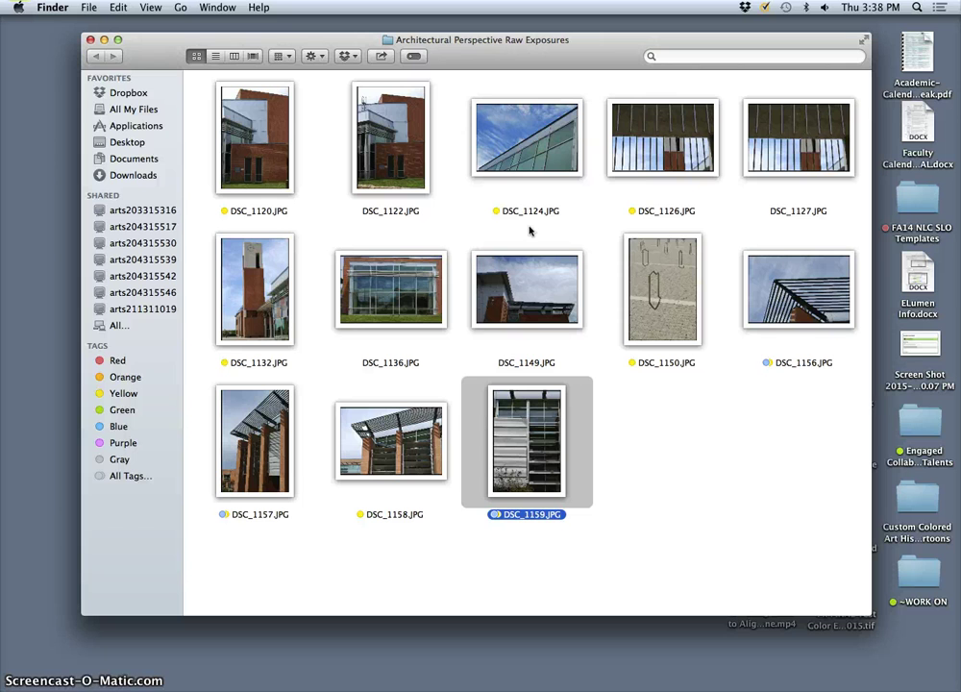
left_click(507, 407)
left_click(395, 460)
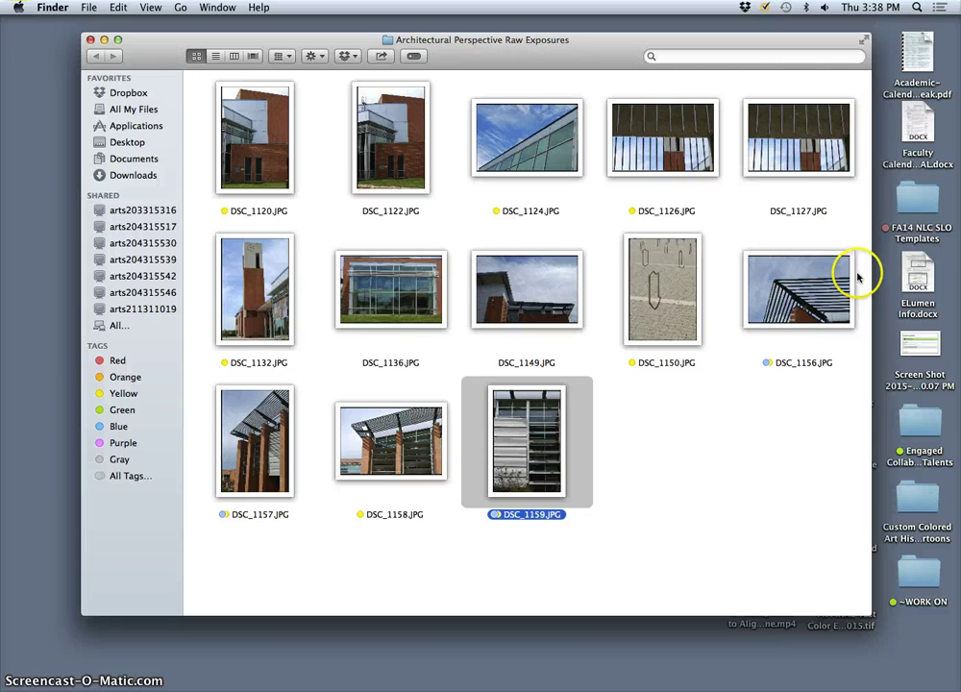
right_click(807, 294)
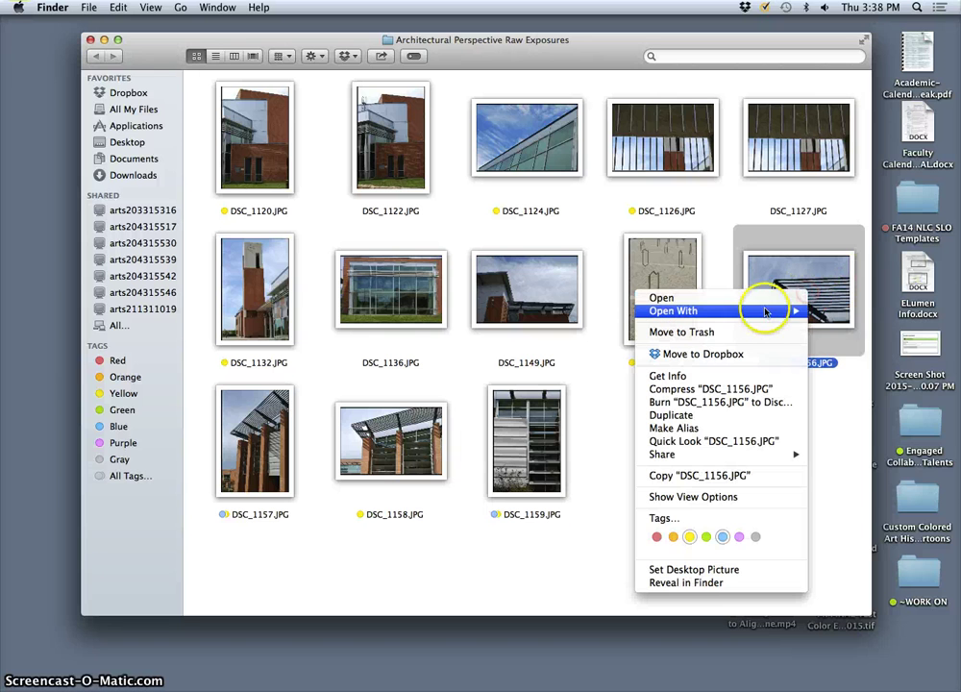
mouse_move(764, 310)
left_click(861, 377)
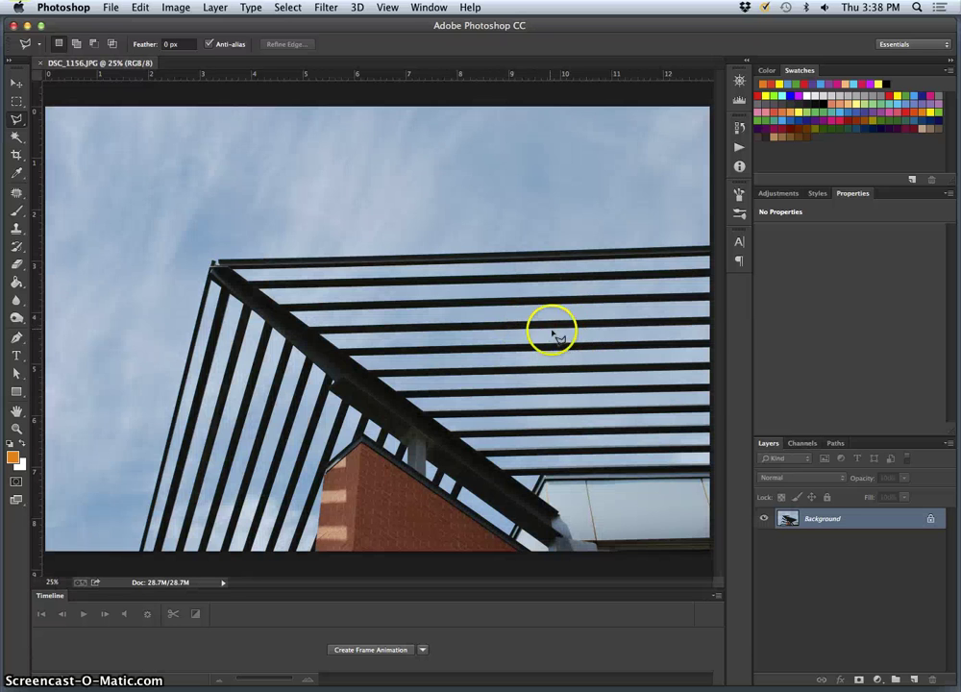
- Duplicate the background, start Free Transform, and place a horizontal guide along the trellis's upper beam and vertical guides at the window seam and brick edge
key("super+minus")
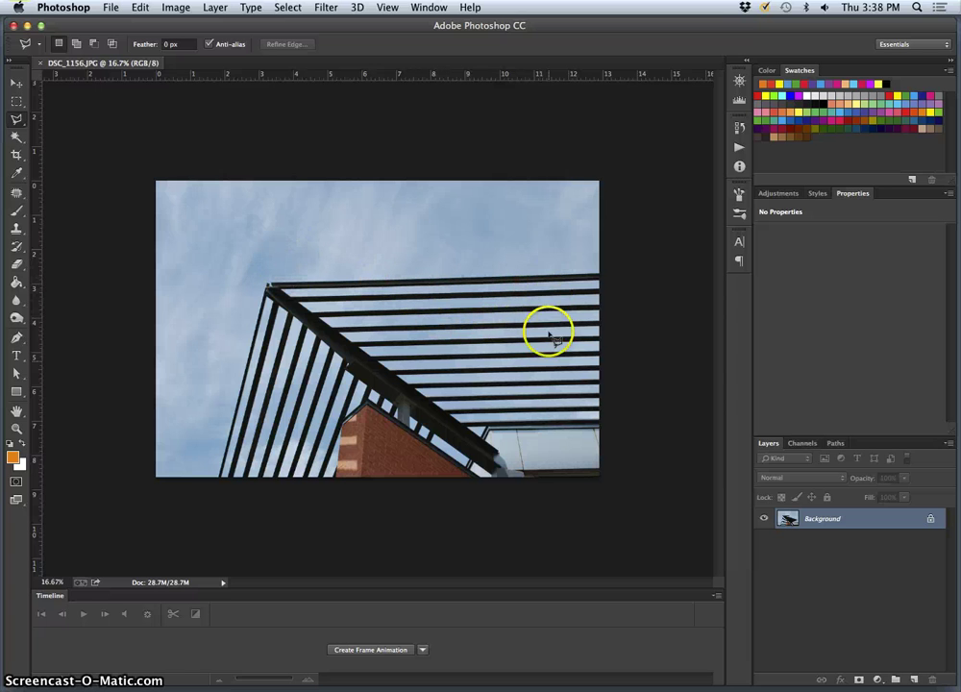
key("super+j")
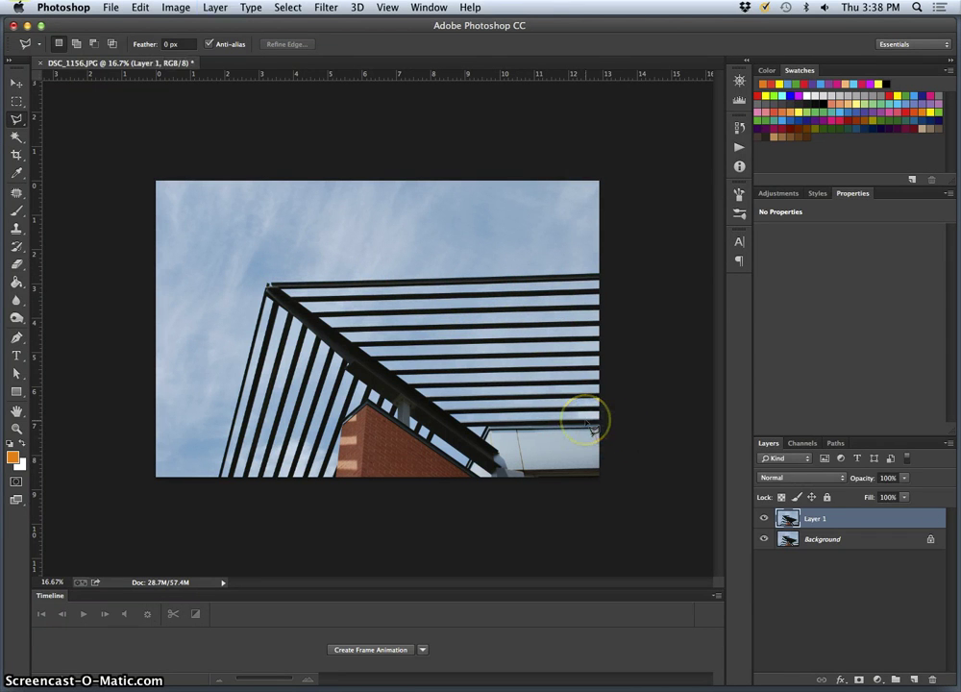
key("super+t")
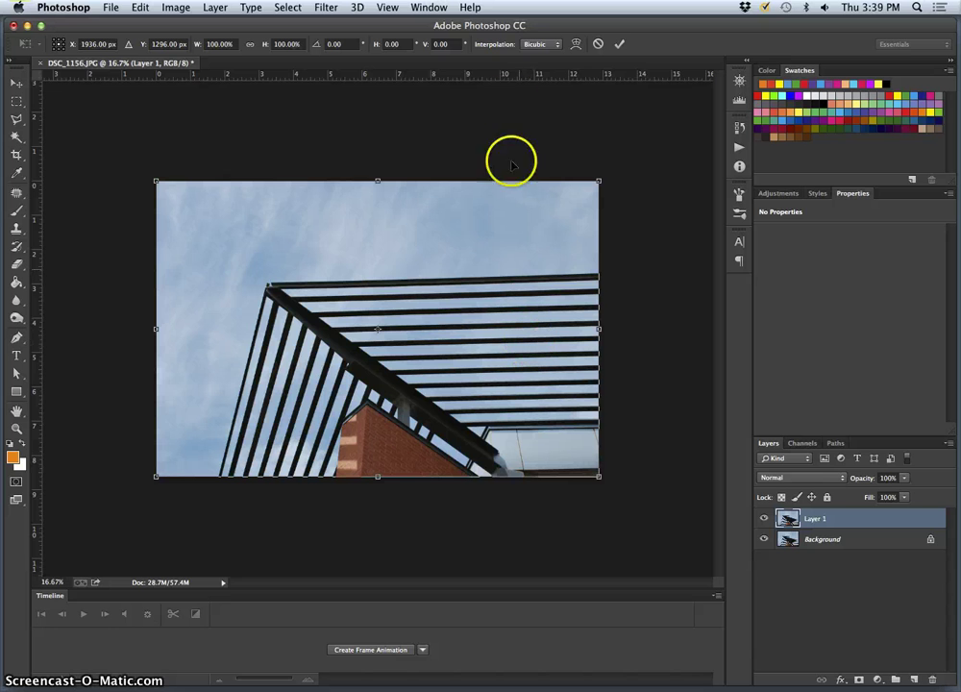
left_click_drag(489, 75, 479, 277)
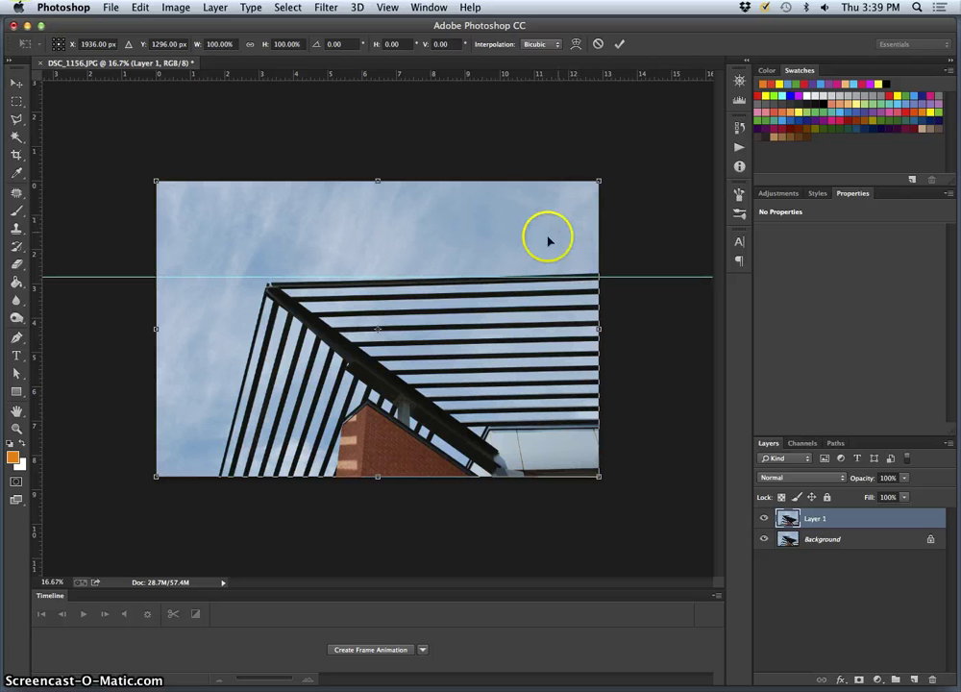
left_click_drag(31, 285, 524, 444)
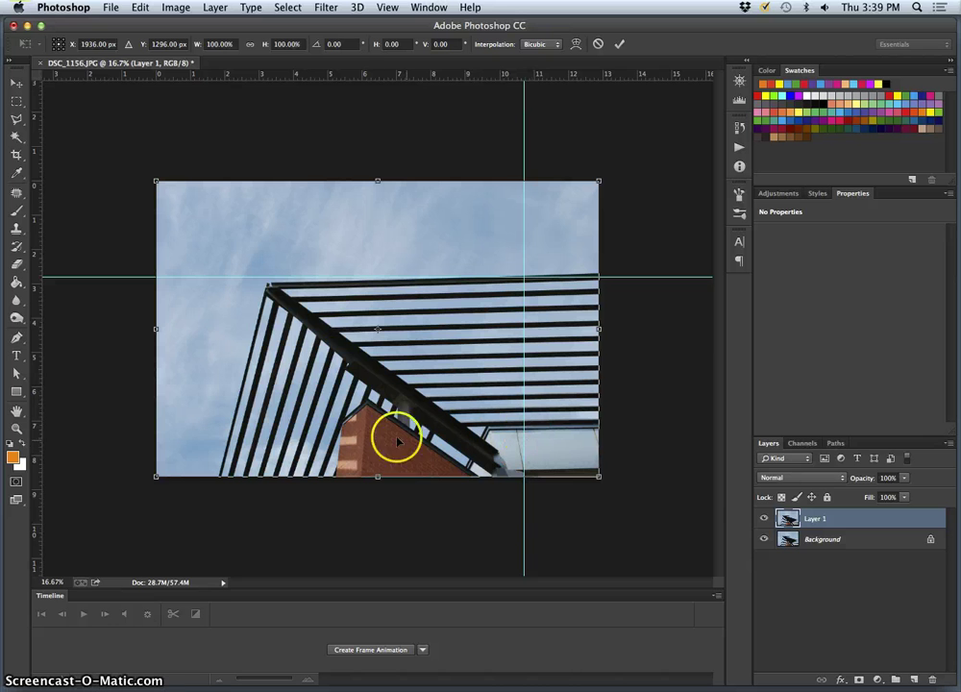
left_click_drag(35, 398, 342, 452)
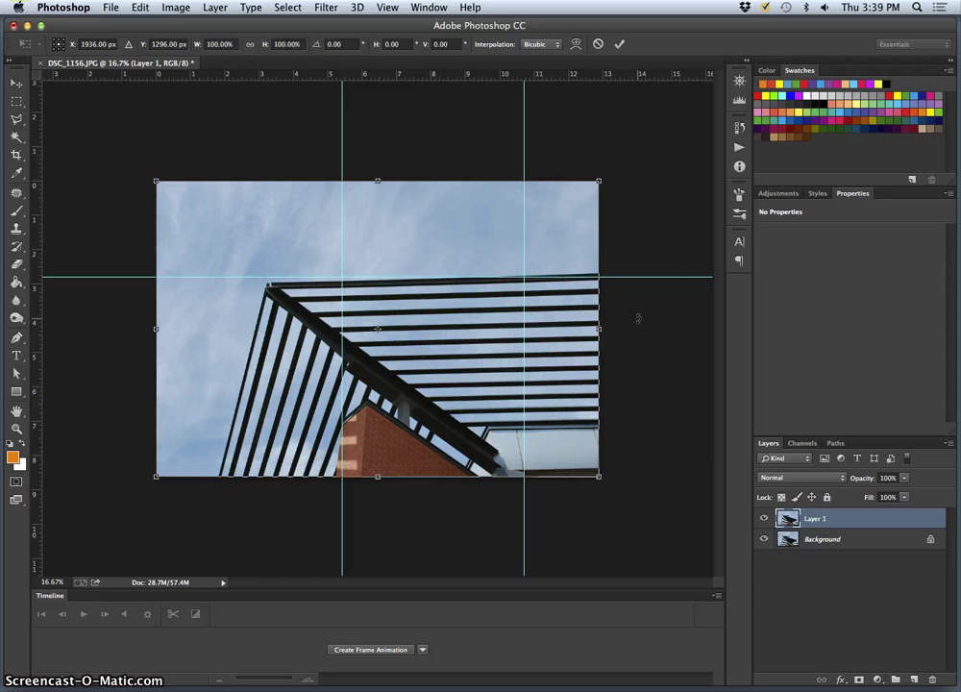
- Skew Layer 1 by pulling both upper corners outward to a width of about 164%, bringing the trellis's outermost slanted beam upright
right_click(564, 225)
left_click(593, 269)
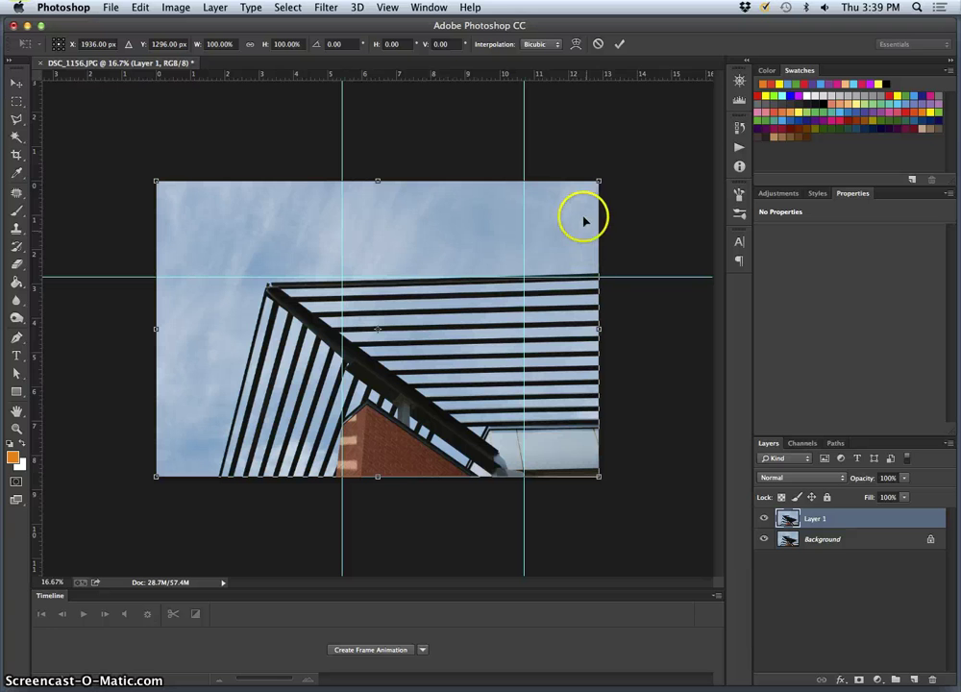
left_click_drag(600, 181, 655, 182)
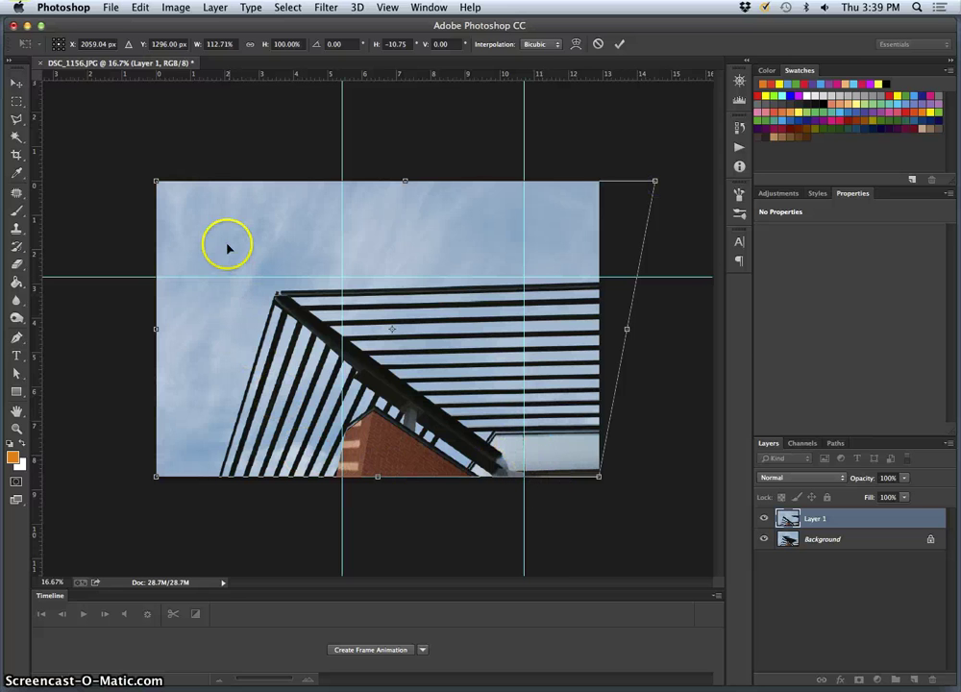
left_click_drag(156, 181, 42, 177)
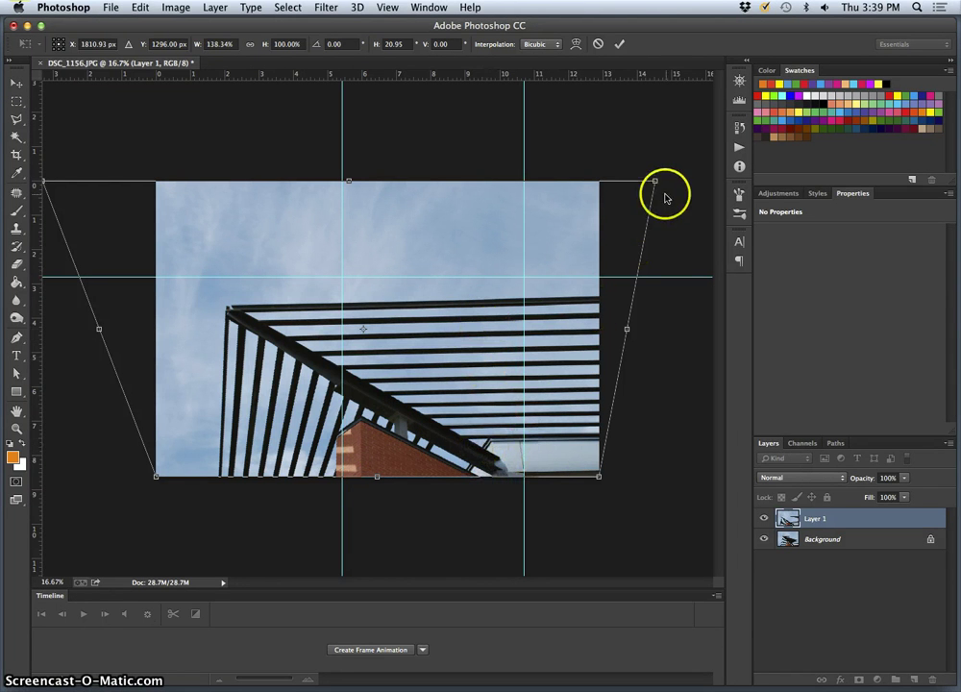
left_click_drag(659, 181, 725, 186)
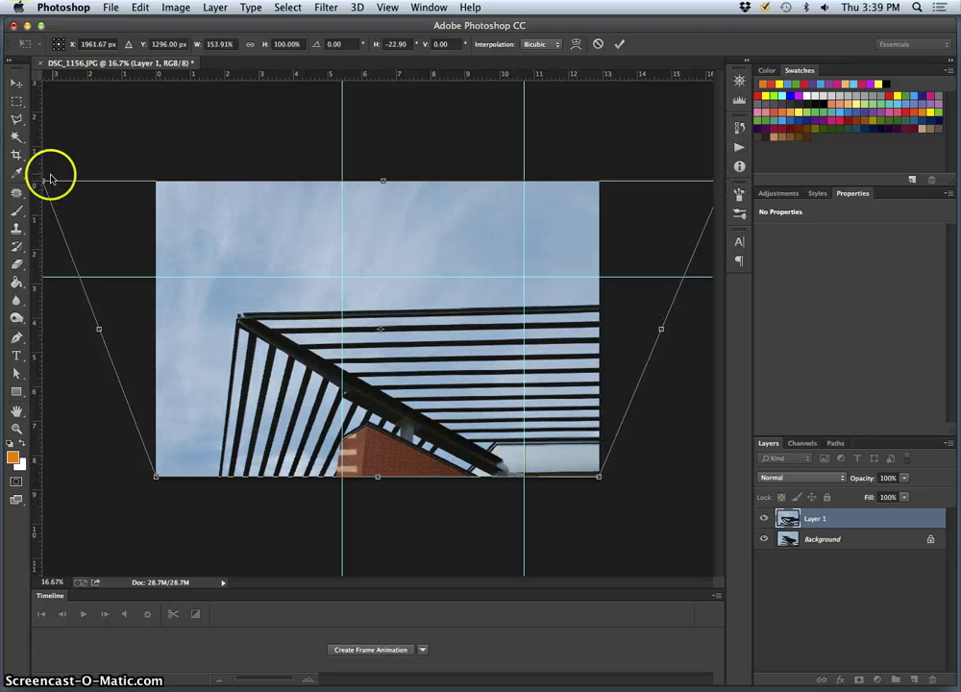
left_click_drag(44, 183, 19, 153)
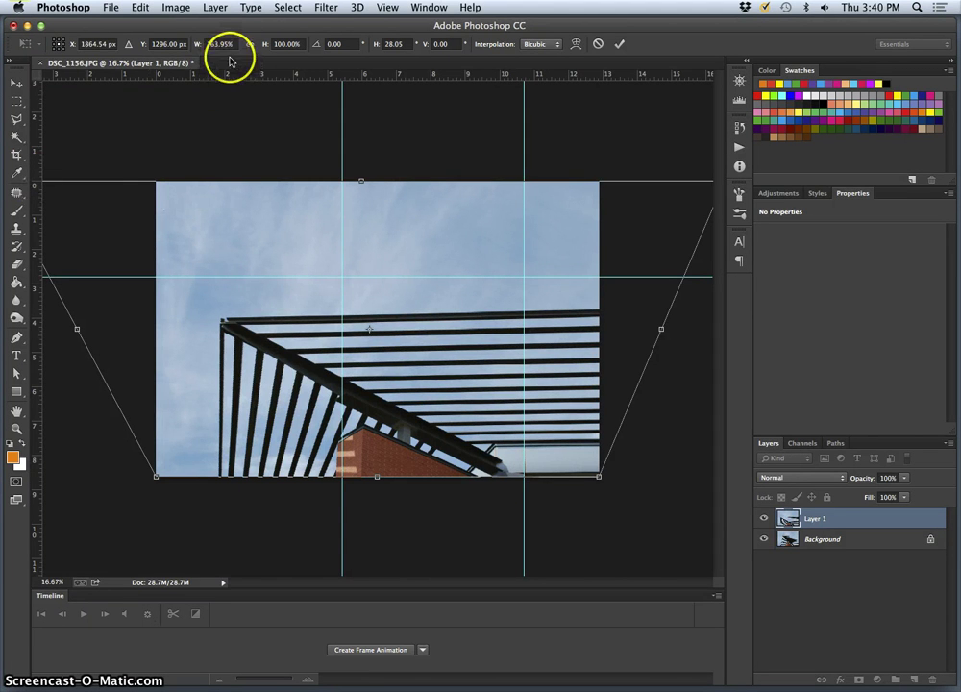
left_click_drag(234, 66, 259, 67)
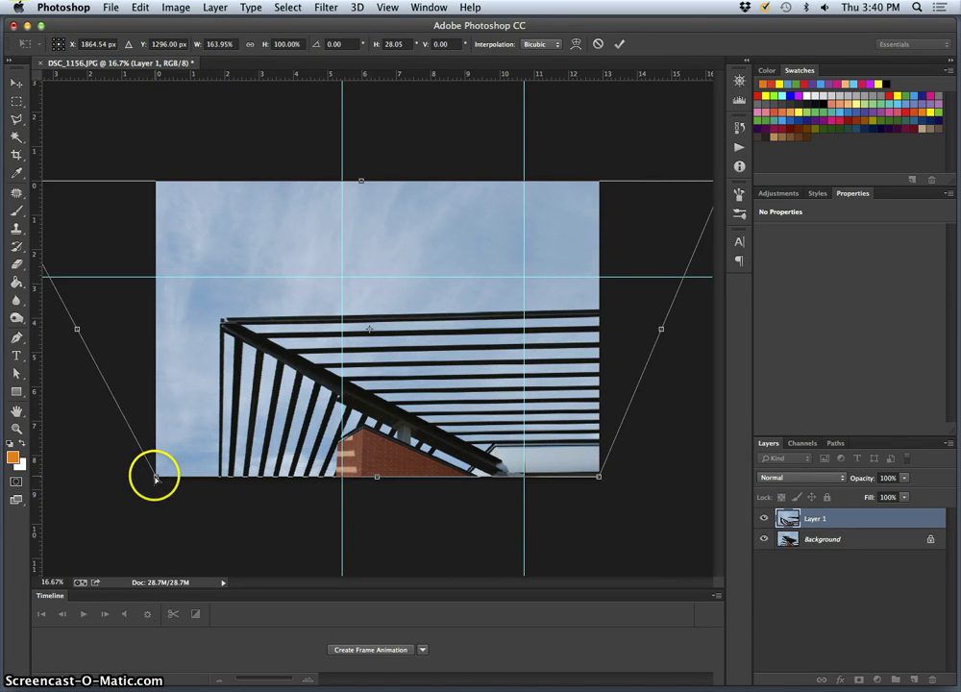
mouse_move(155, 477)
left_mouse_down()
mouse_move(188, 477)
mouse_move(146, 477)
mouse_move(155, 476)
left_mouse_up()
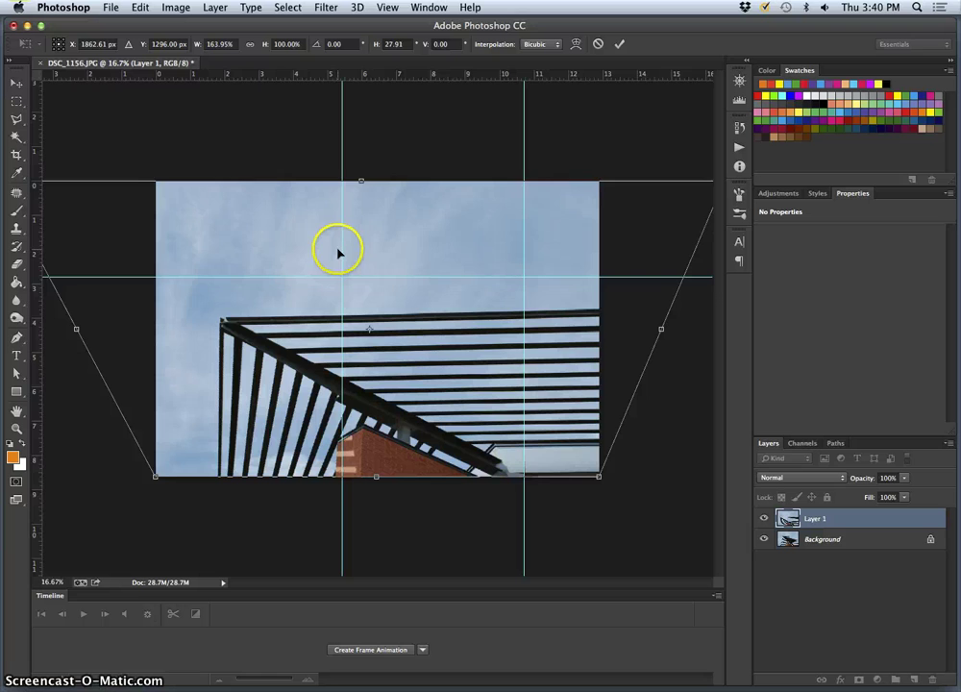
- Skew the upper-left corner slightly further outward, add a vertical guide near the diagonal beam's lower end, and apply the transform
key("super+minus")
left_click_drag(93, 219, 73, 219)
mouse_move(38, 338)
left_mouse_down()
mouse_move(364, 369)
mouse_move(365, 386)
mouse_move(345, 387)
mouse_move(481, 397)
mouse_move(465, 404)
left_mouse_up()
key("Escape")
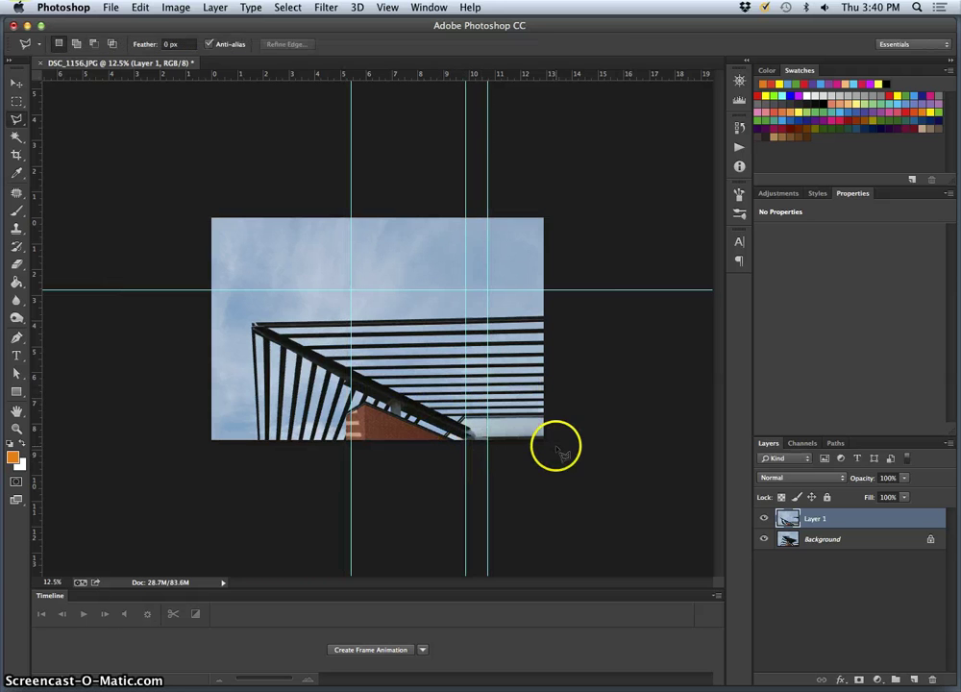
- Hide the guides and toggle Layer 1's visibility to compare the skewed trellis with the original photo
key("super+semicolon")
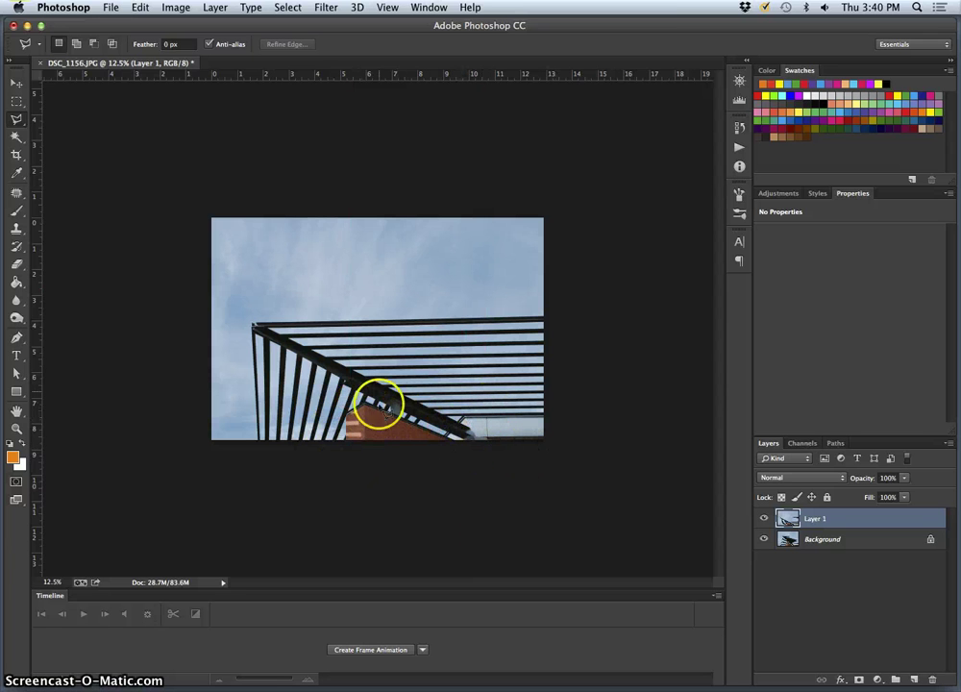
left_click(766, 520)
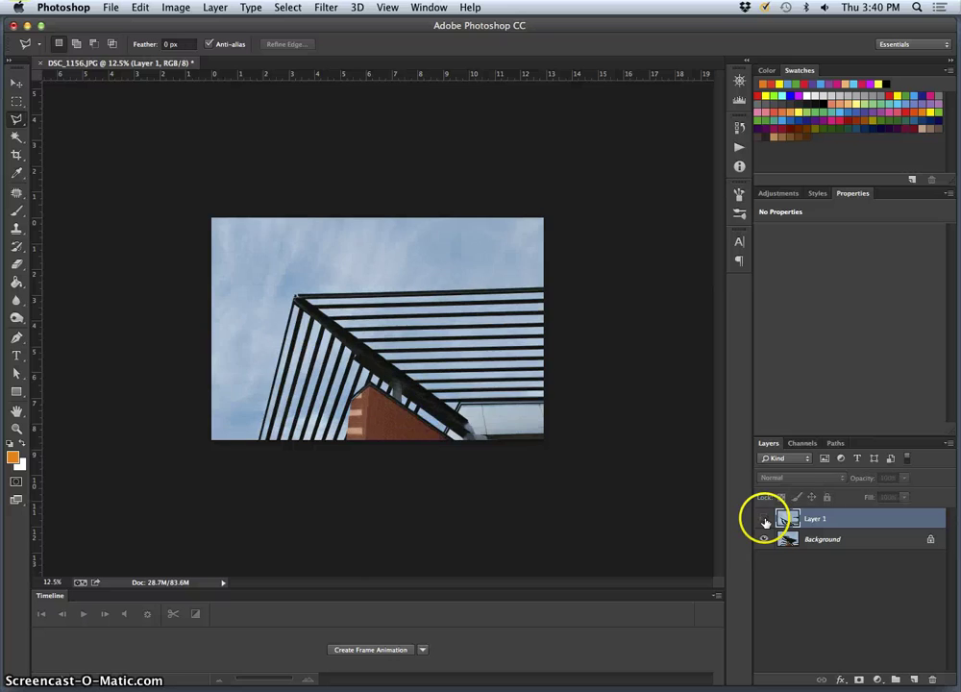
left_click(766, 520)
left_click(765, 520)
left_click(765, 520)
left_click(765, 520)
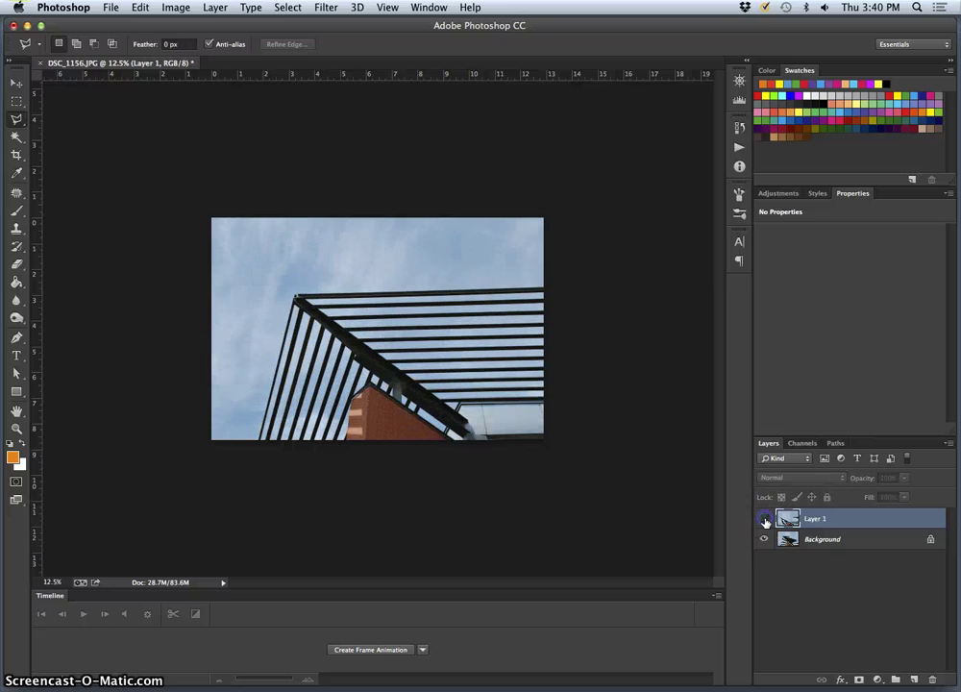
left_click(765, 520)
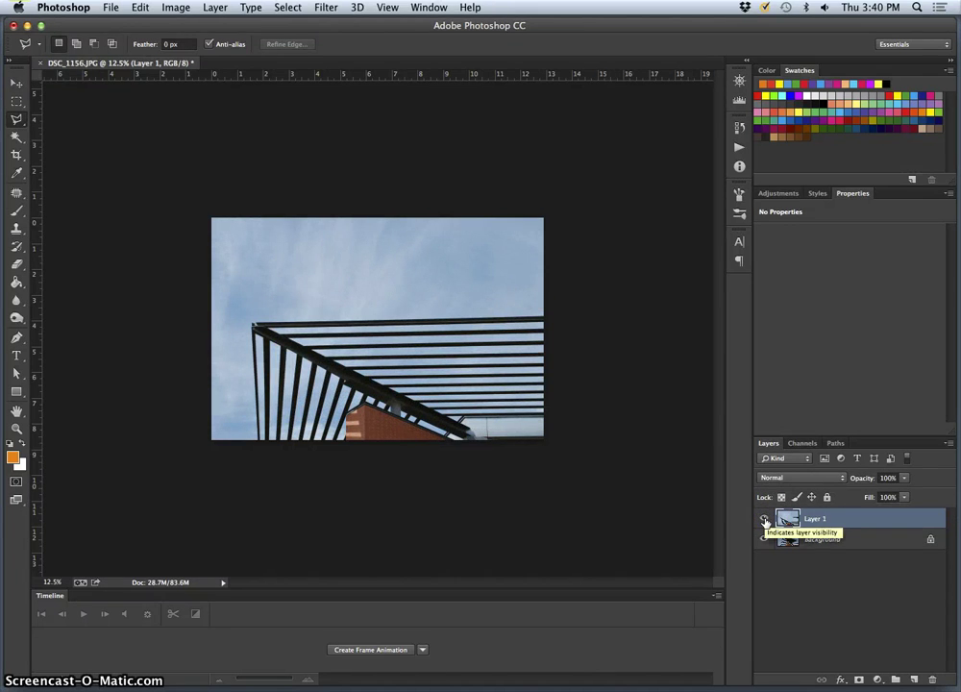
left_click(765, 520)
left_click(765, 520)
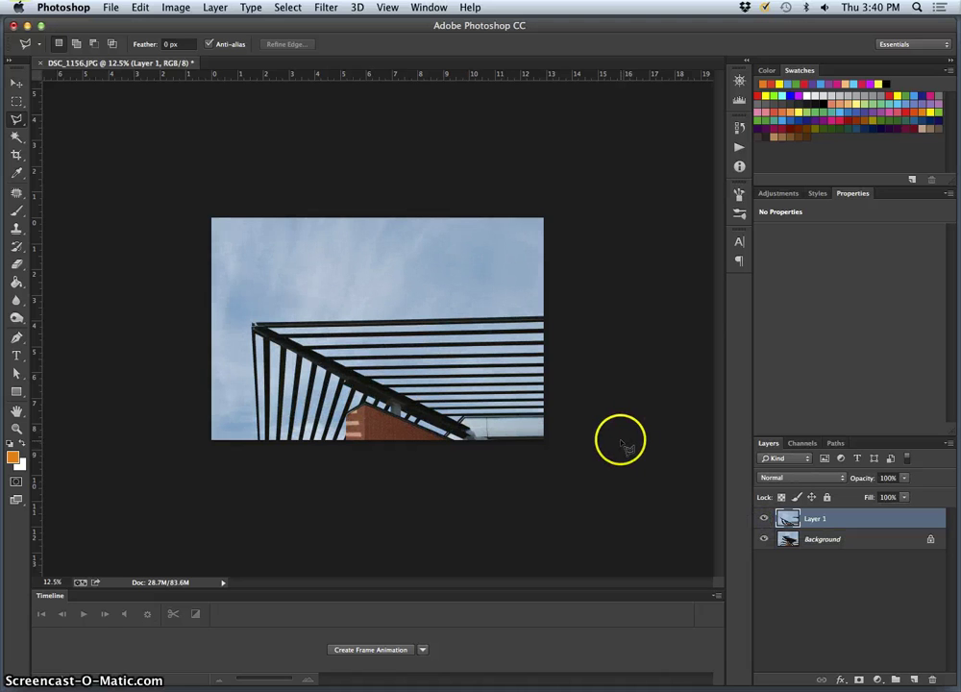
- Duplicate Layer 1, stretch the copy upward to about 129% height, and hide both layers above the background to compare with the original
key("super+j")
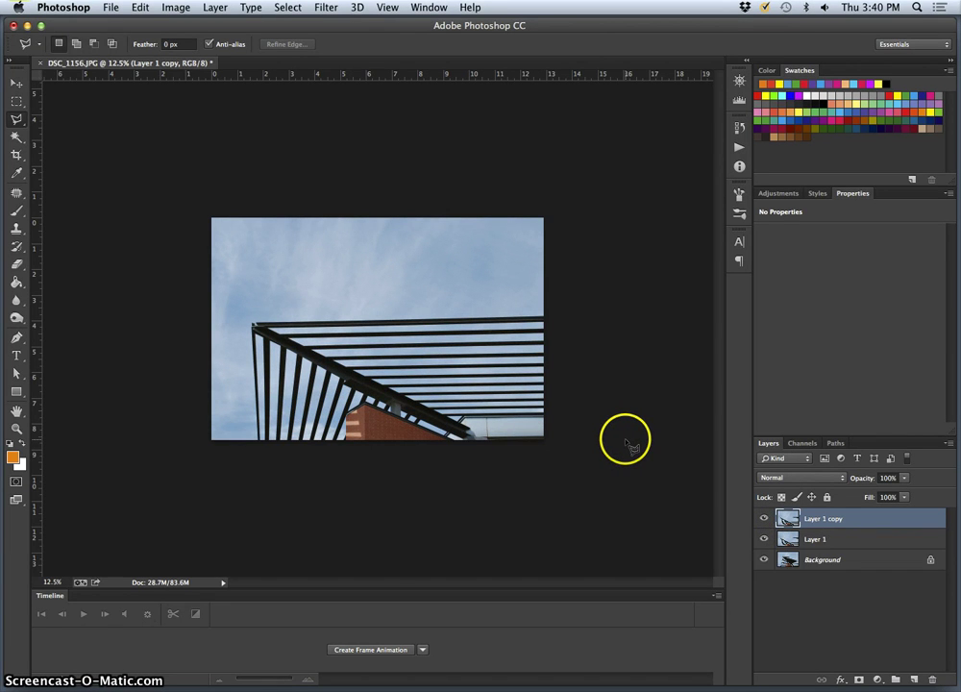
key("super+t")
left_click_drag(355, 218, 364, 152)
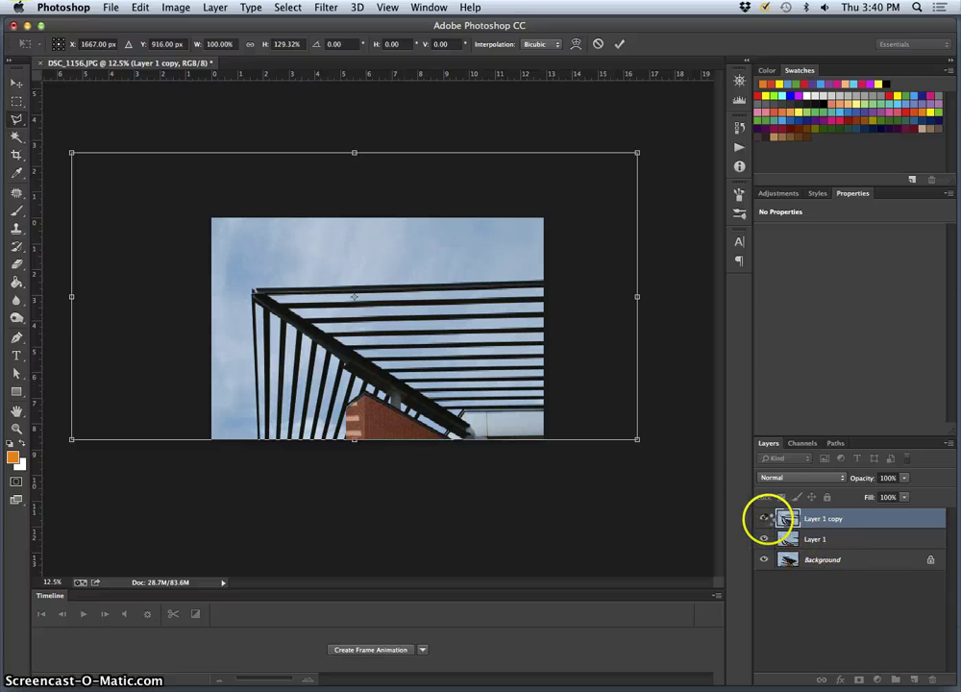
key("Return")
left_click(765, 519)
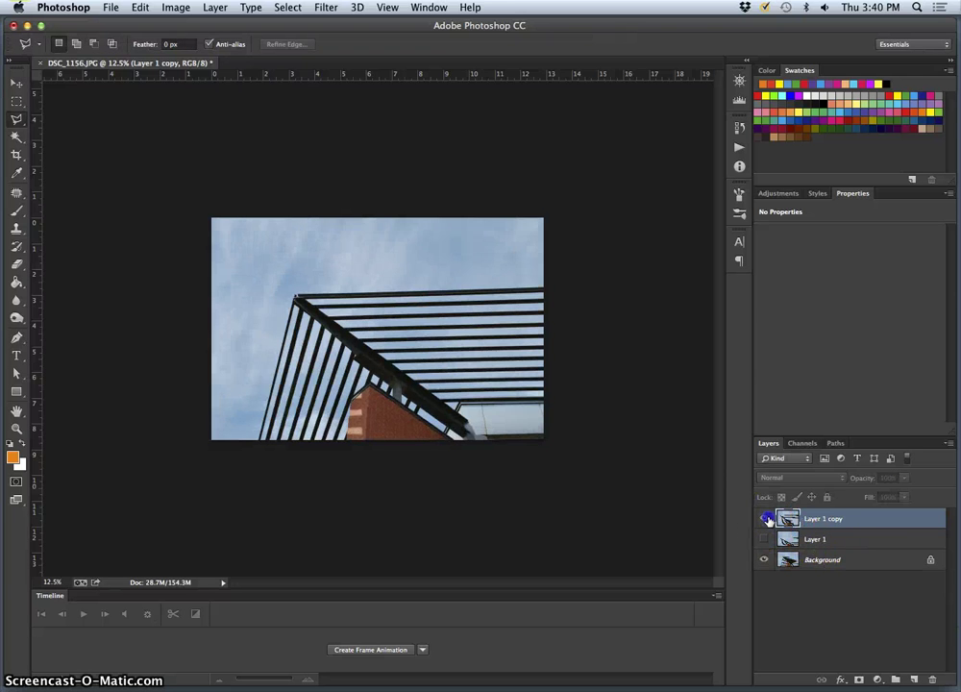
- Toggle Layer 1 copy's visibility to compare the stretched trellis with the original photo
left_click(765, 519)
left_click(766, 519)
left_click(766, 519)
left_click(765, 519)
left_click(765, 519)
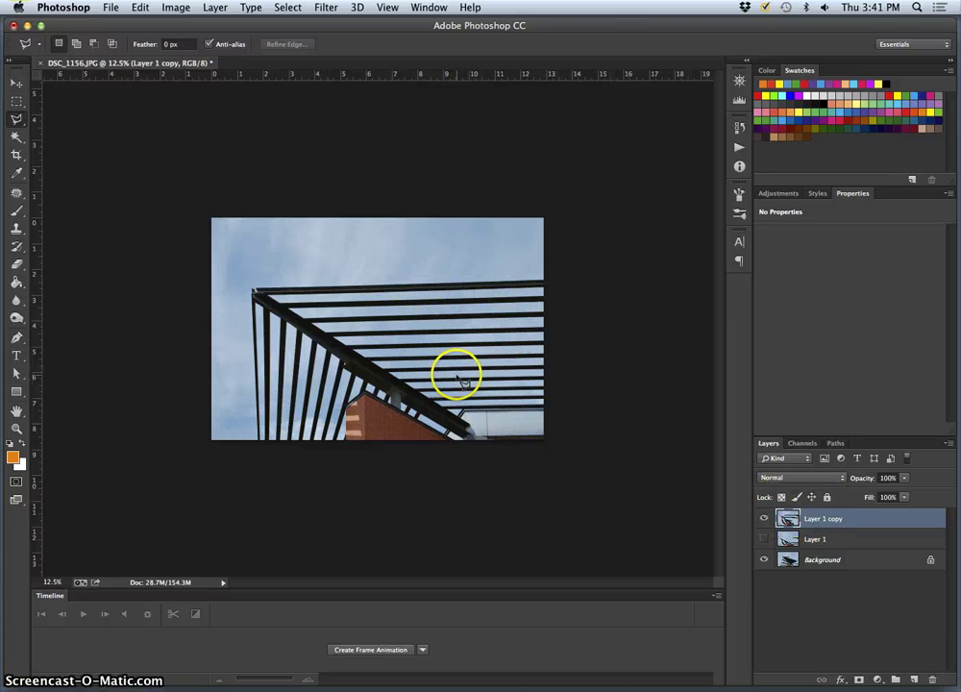
- Show the guides and skew Layer 1 copy's upper-left corner inward and lower-left corner outward, bringing the trellis's outermost upright beam vertical
key("ctrl+t")
right_click(435, 349)
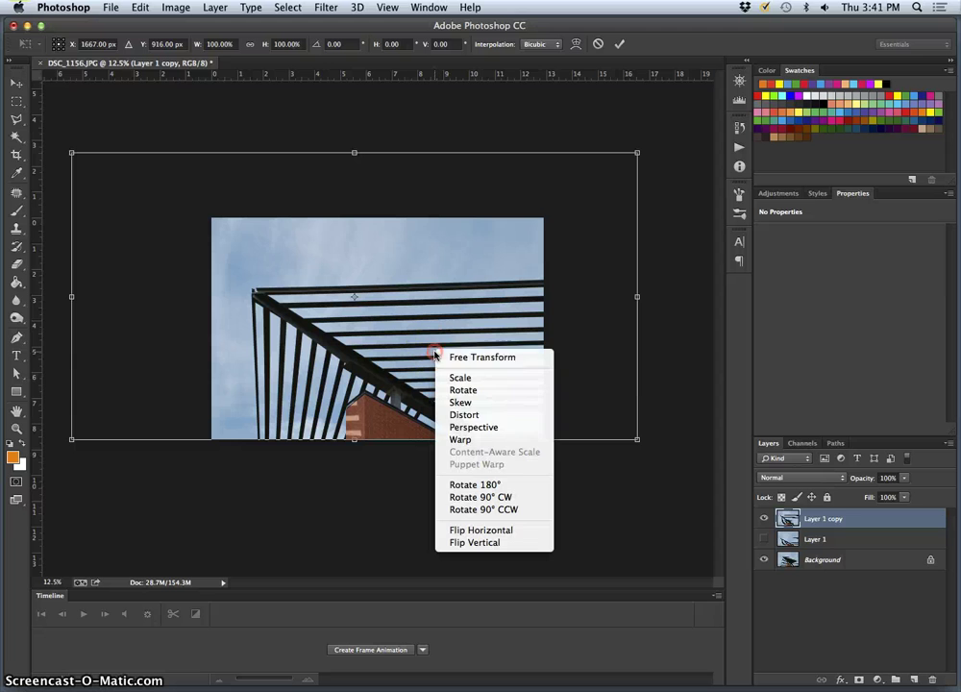
left_click(476, 416)
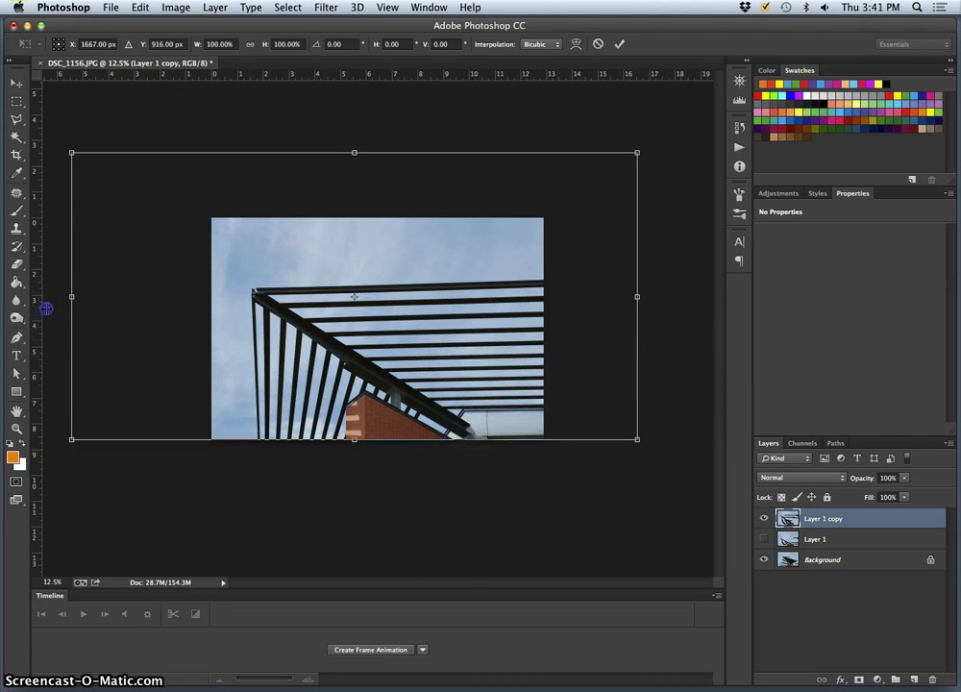
left_click_drag(44, 308, 256, 324)
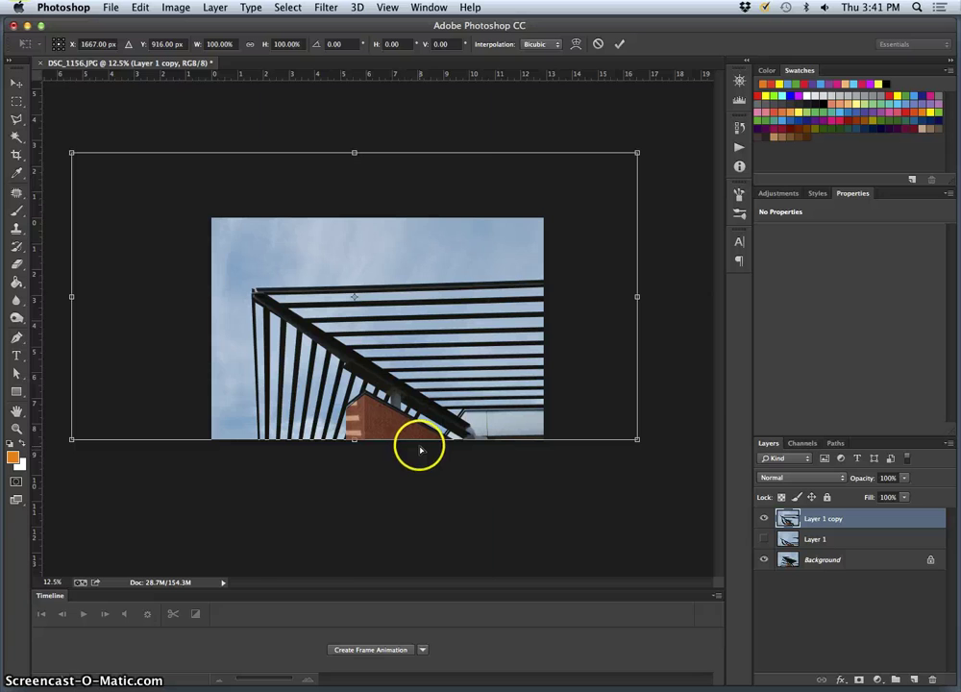
key("super+semicolon")
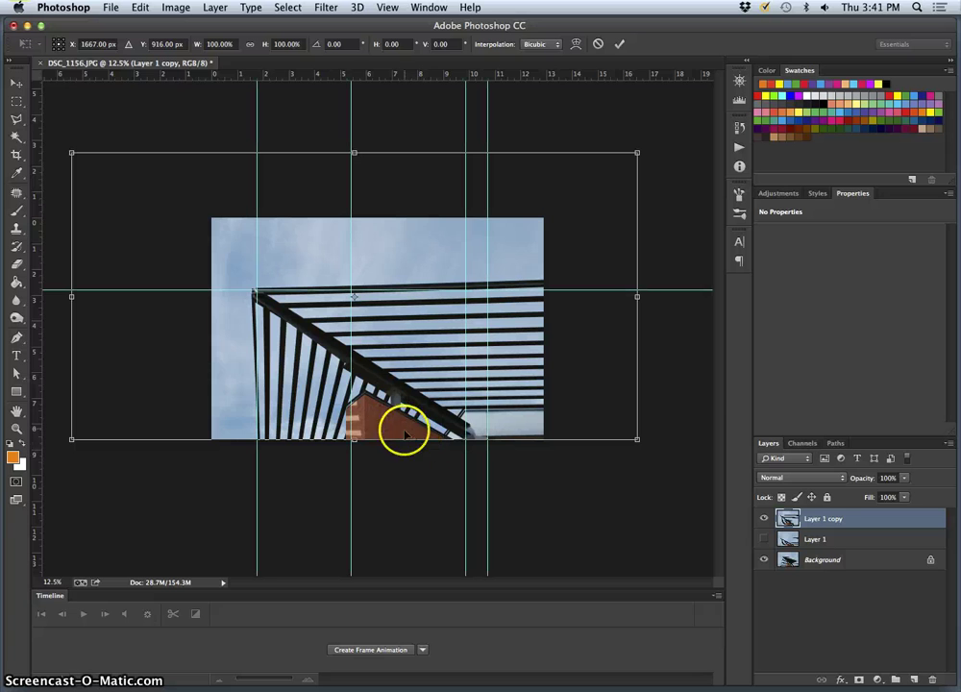
right_click(248, 262)
left_click(286, 321)
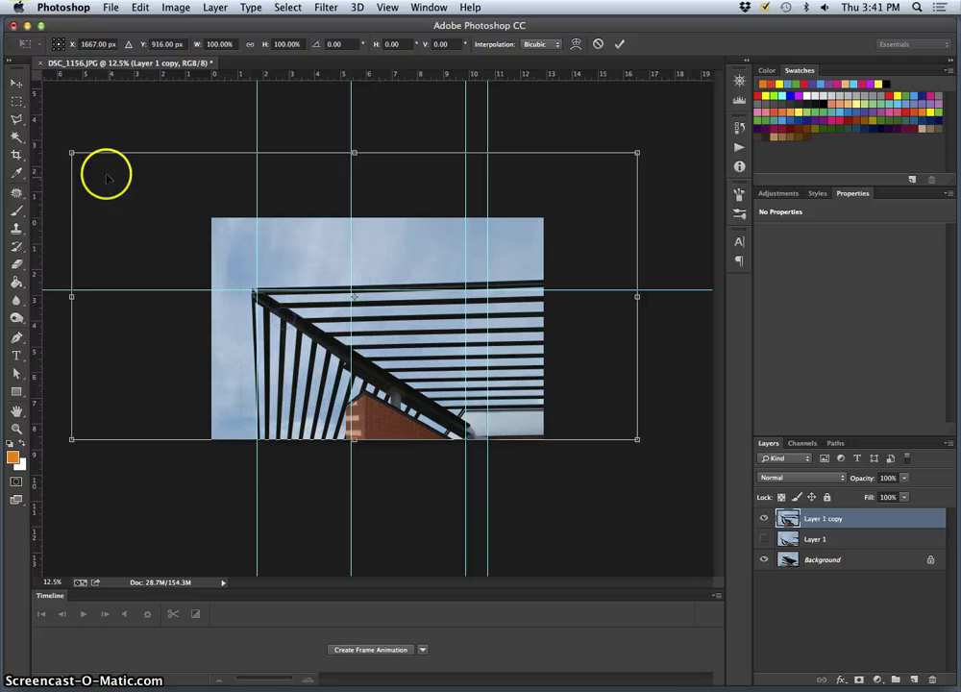
left_click_drag(72, 153, 80, 153)
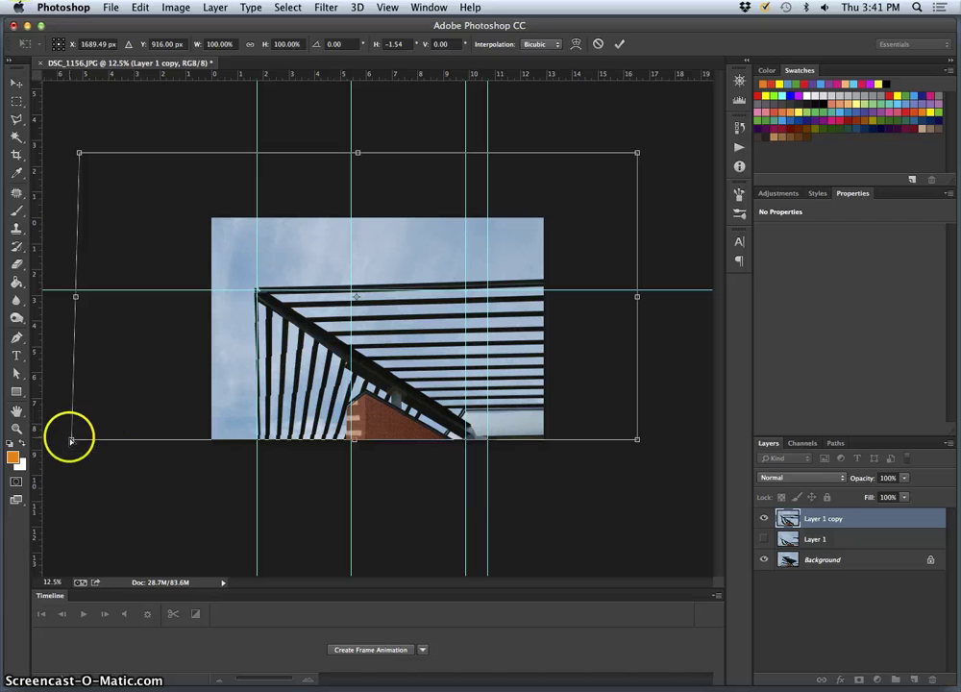
left_click_drag(66, 440, 65, 440)
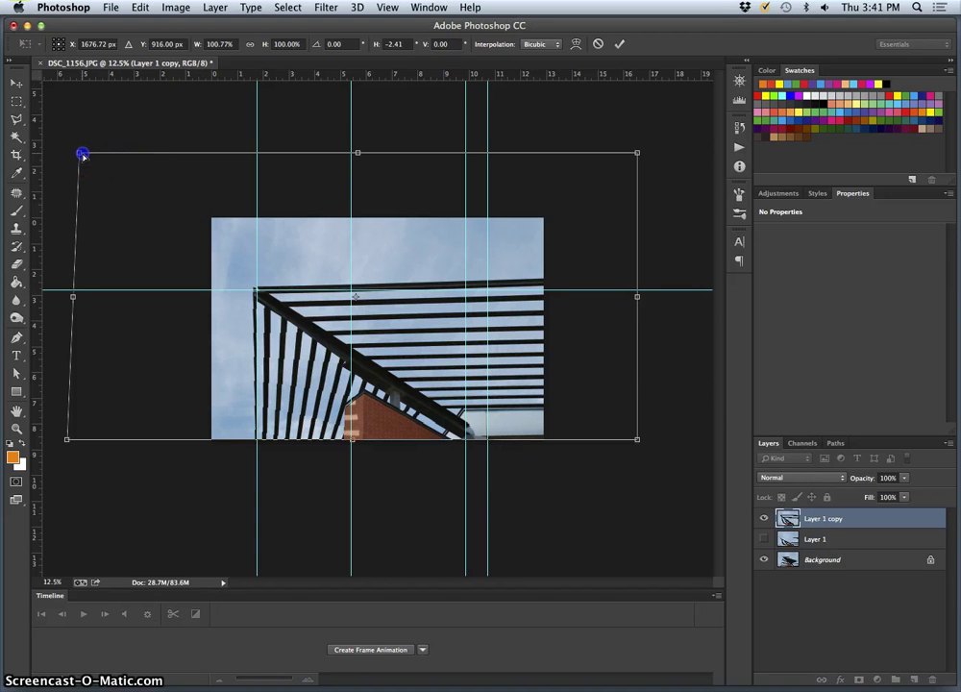
left_click_drag(83, 153, 85, 155)
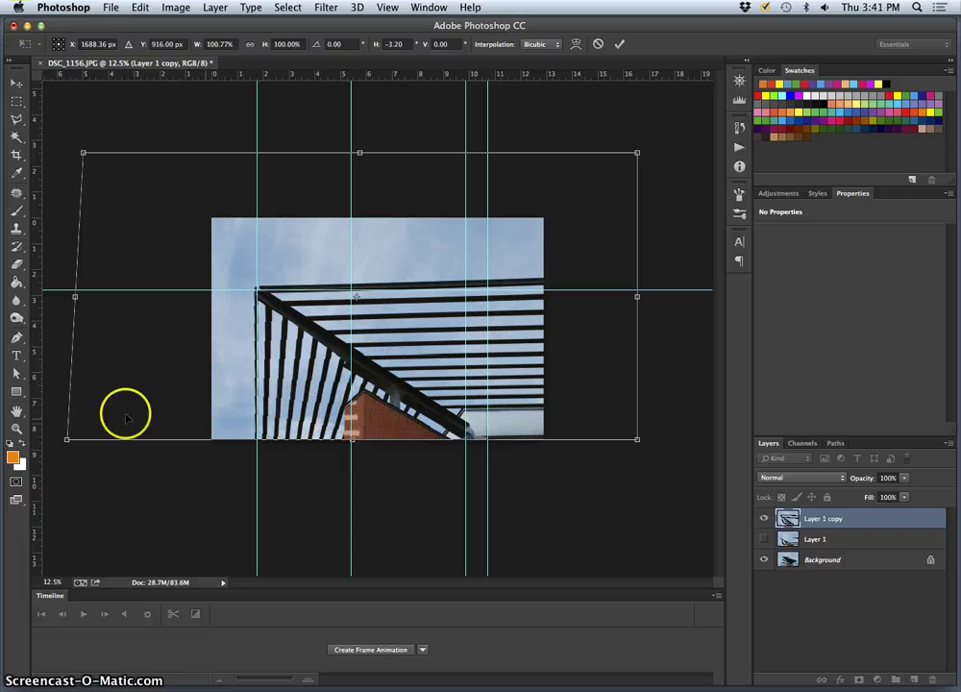
- Add a vertical guide at the brick gable's peak, skew both right corners slightly outward to about 101.3% width, apply, and hide the guides
left_click_drag(35, 397, 367, 432)
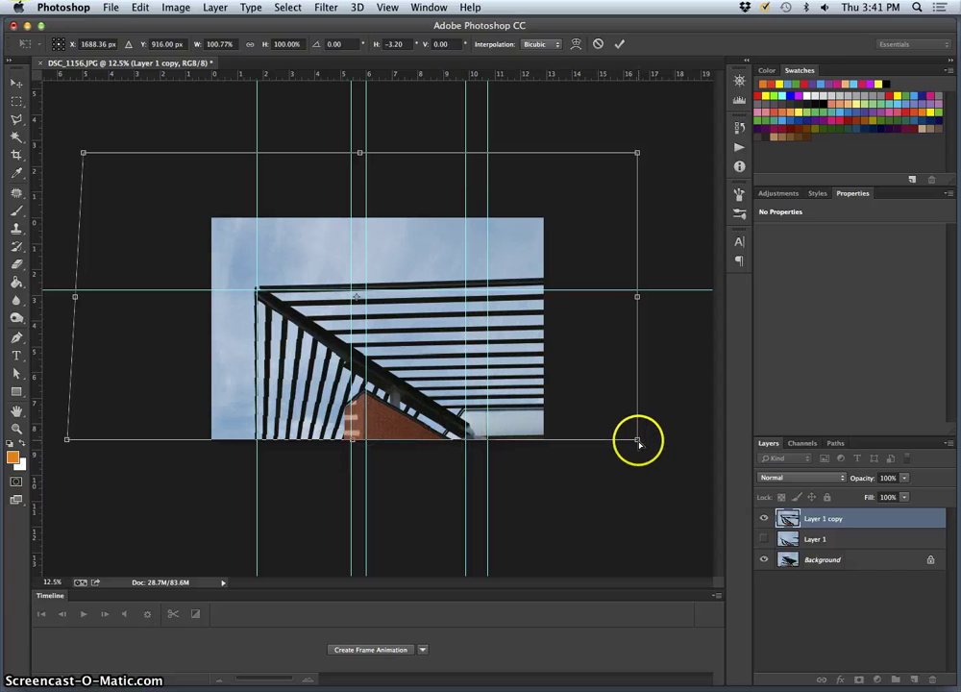
left_click_drag(641, 440, 642, 440)
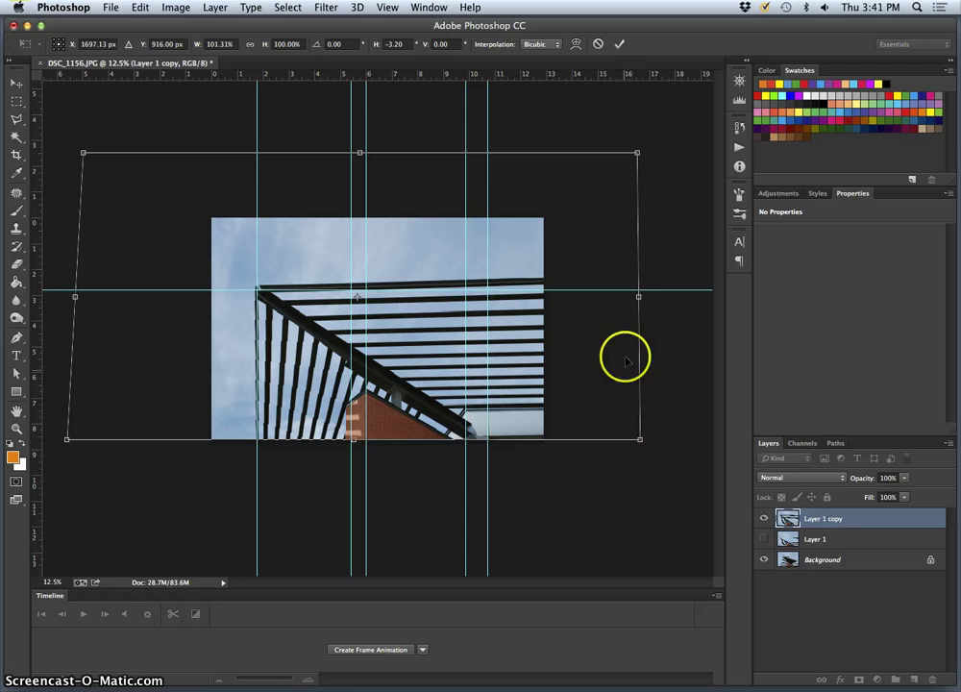
left_click_drag(642, 153, 645, 156)
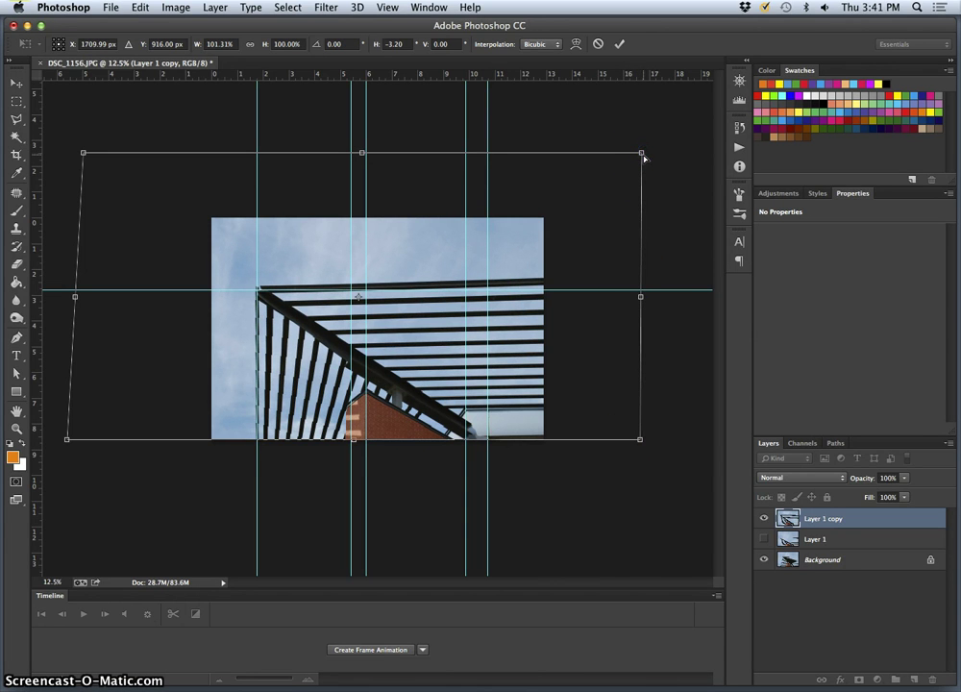
key("Return")
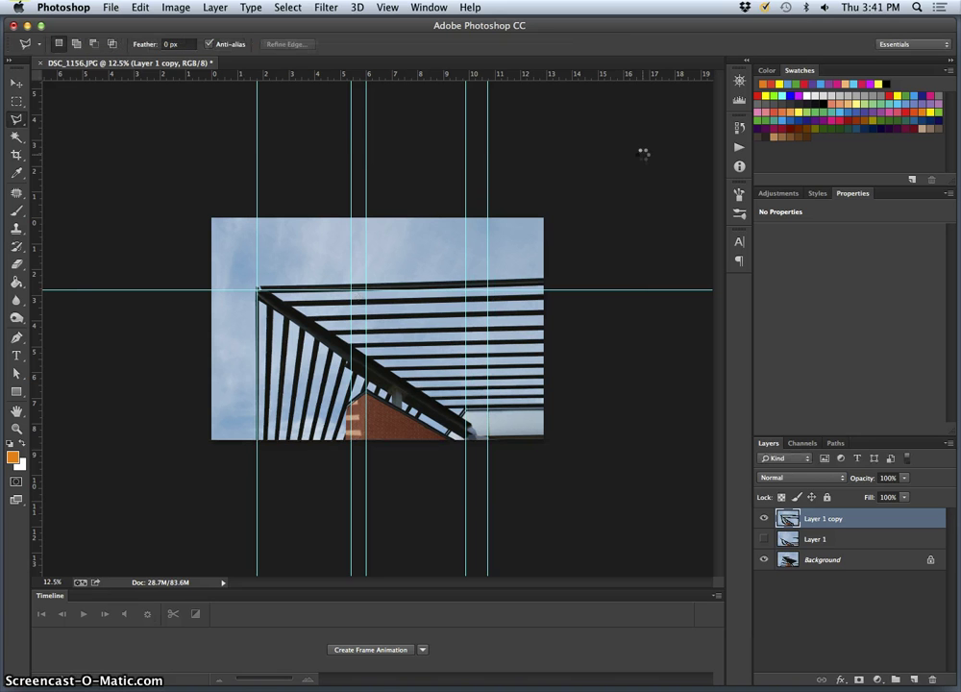
key("super+semicolon")
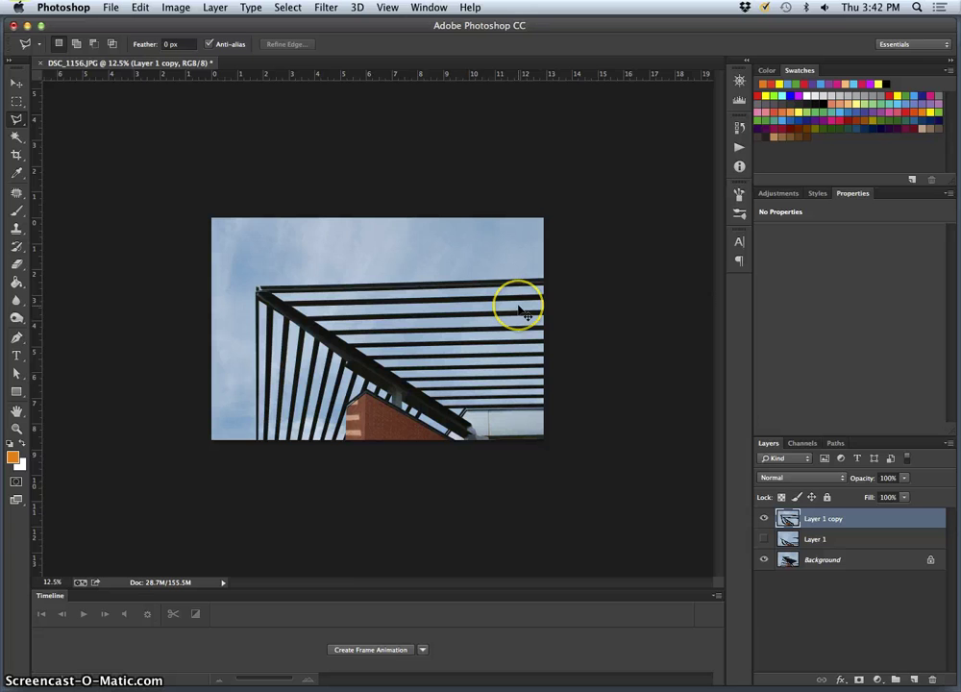
- Duplicate Layer 1 copy with guides shown and distort the duplicate, pulling its upper-right corner out and down and upper-left corner out and up
key("super+semicolon")
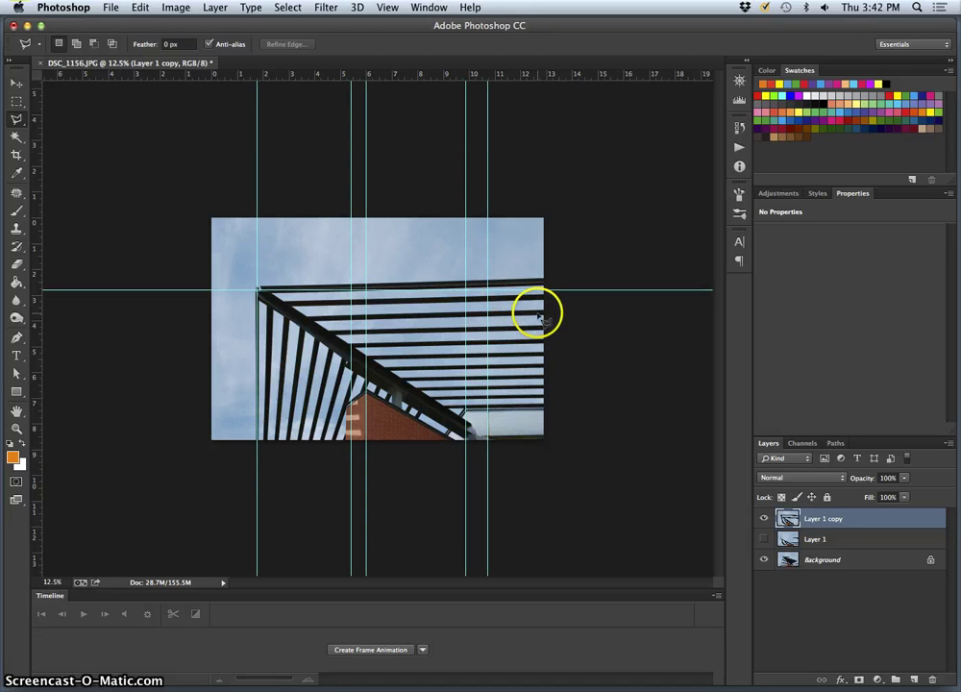
key("super+j")
key("super+t")
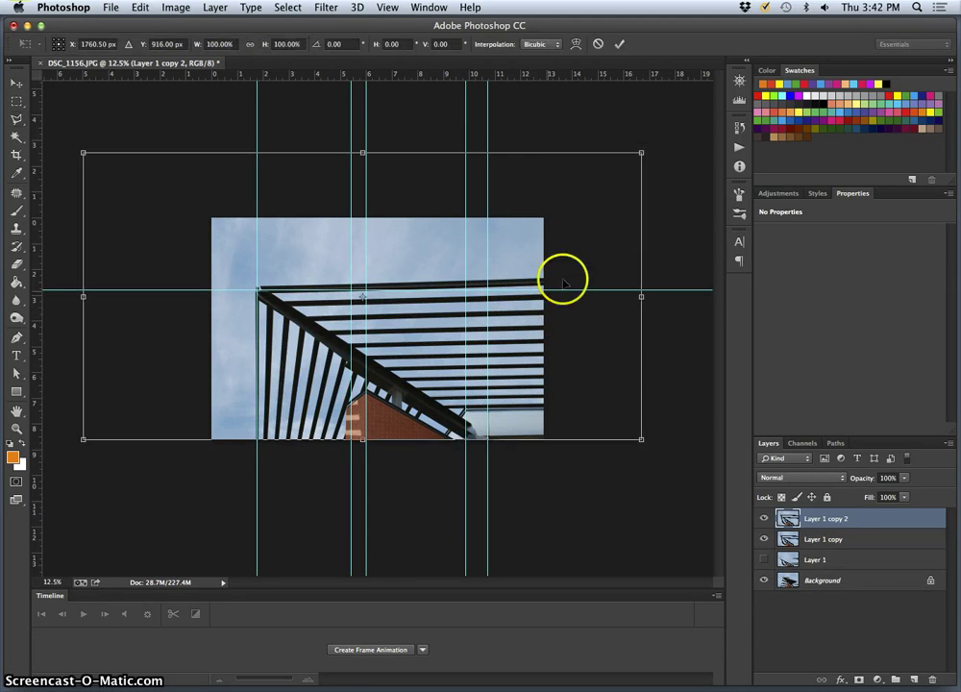
right_click(521, 250)
left_click(538, 308)
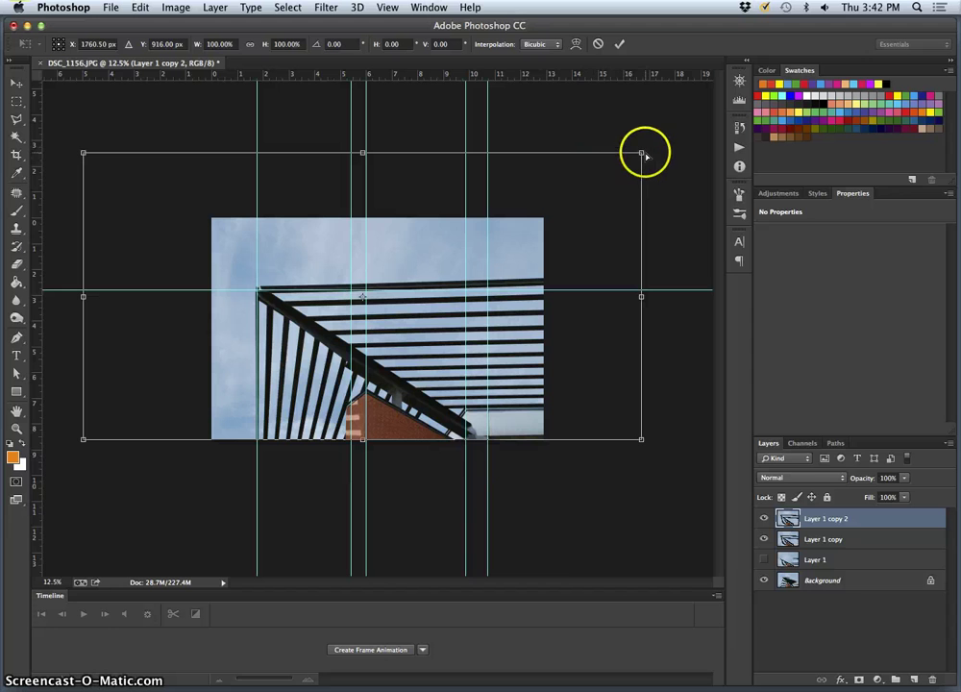
left_click_drag(641, 158, 663, 171)
left_click_drag(662, 170, 661, 168)
left_click_drag(84, 151, 72, 142)
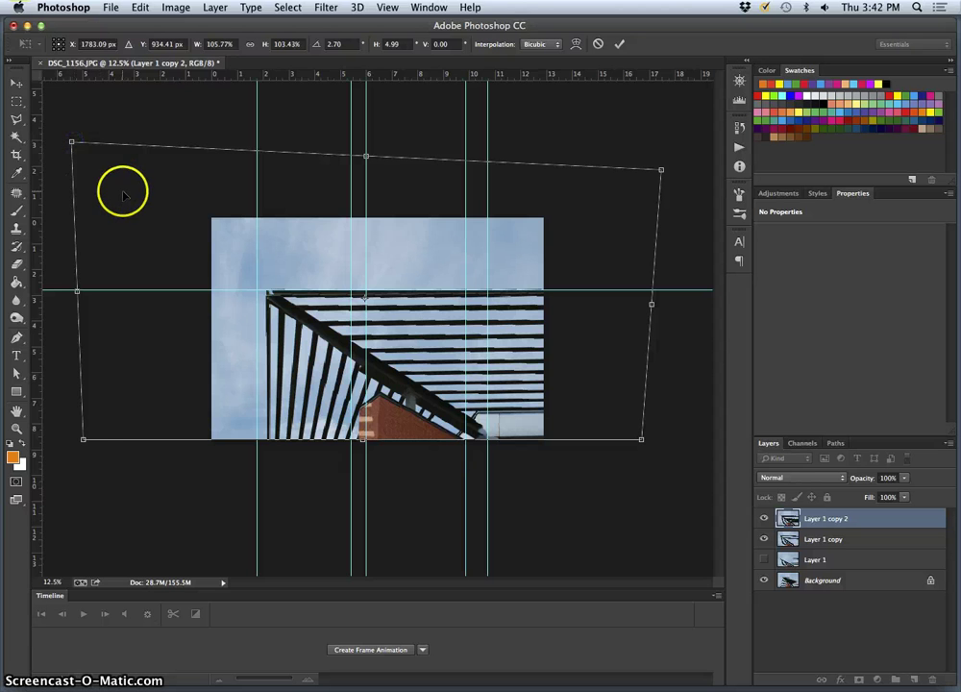
- Fine-tune all four corners of Layer 1 copy 2 to about 106.3% width, squaring the outer beams to the guides, apply, and hide the guides
left_click_drag(83, 440, 90, 439)
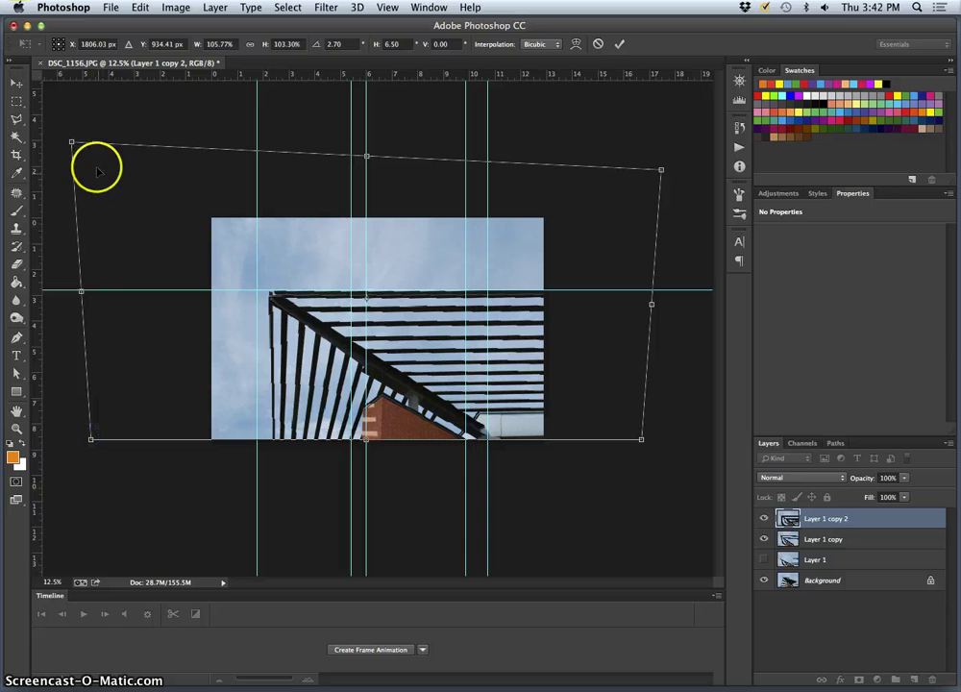
left_click_drag(71, 142, 68, 142)
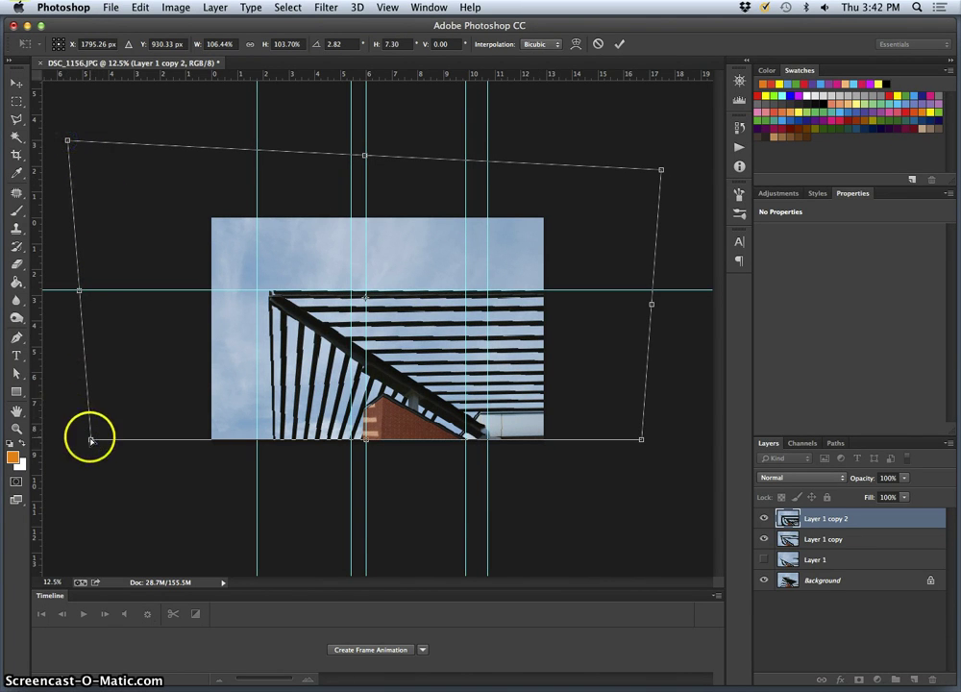
left_click_drag(90, 440, 82, 440)
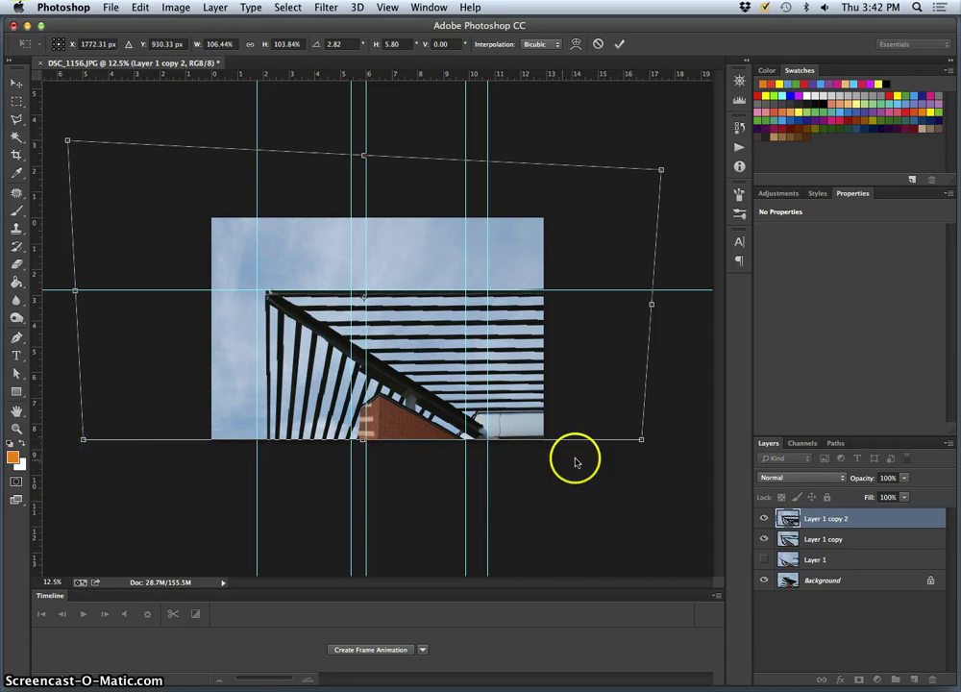
left_click_drag(646, 438, 656, 440)
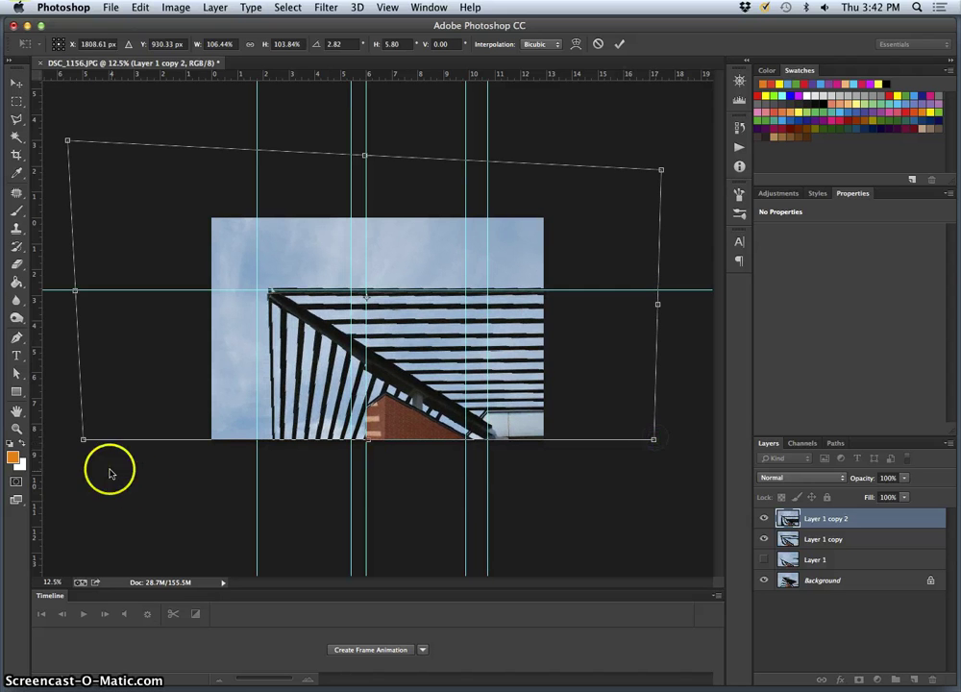
left_click_drag(82, 440, 73, 440)
left_click_drag(664, 171, 661, 169)
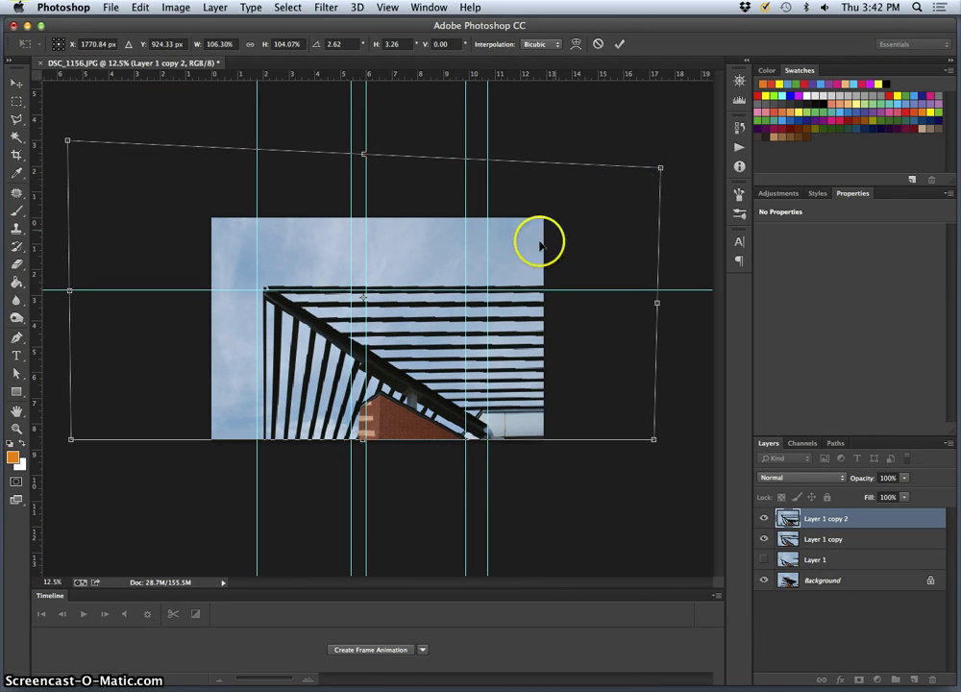
key("l")
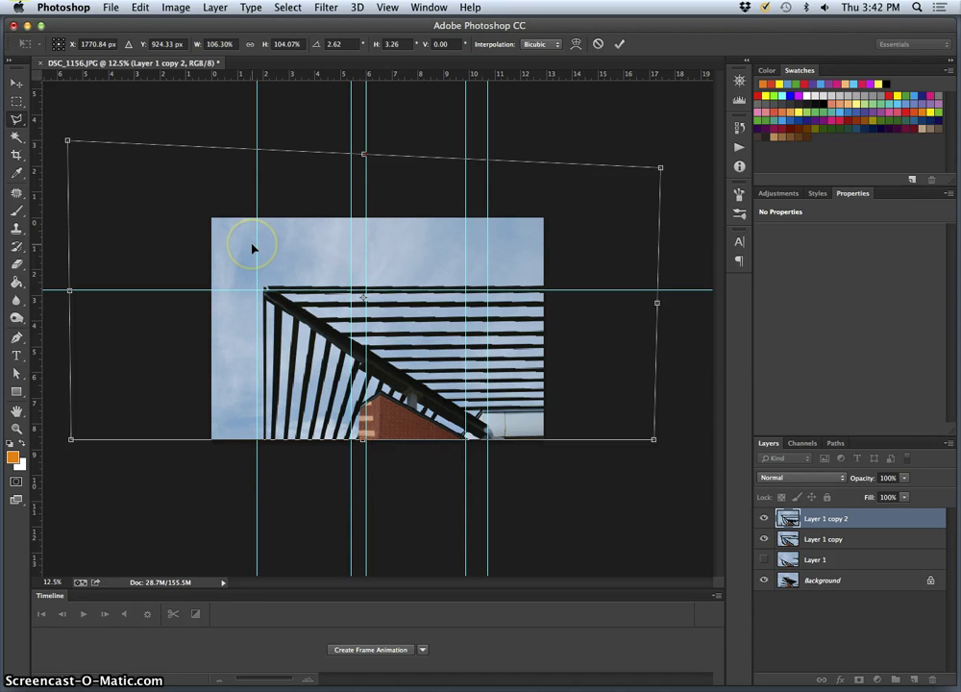
left_click(259, 251)
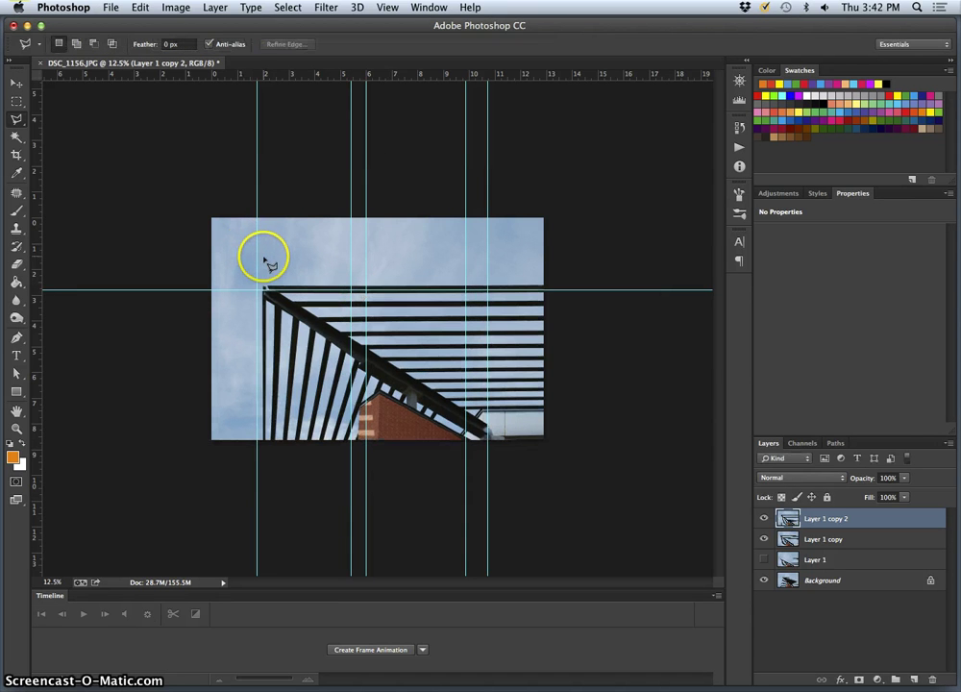
key("super+semicolon")
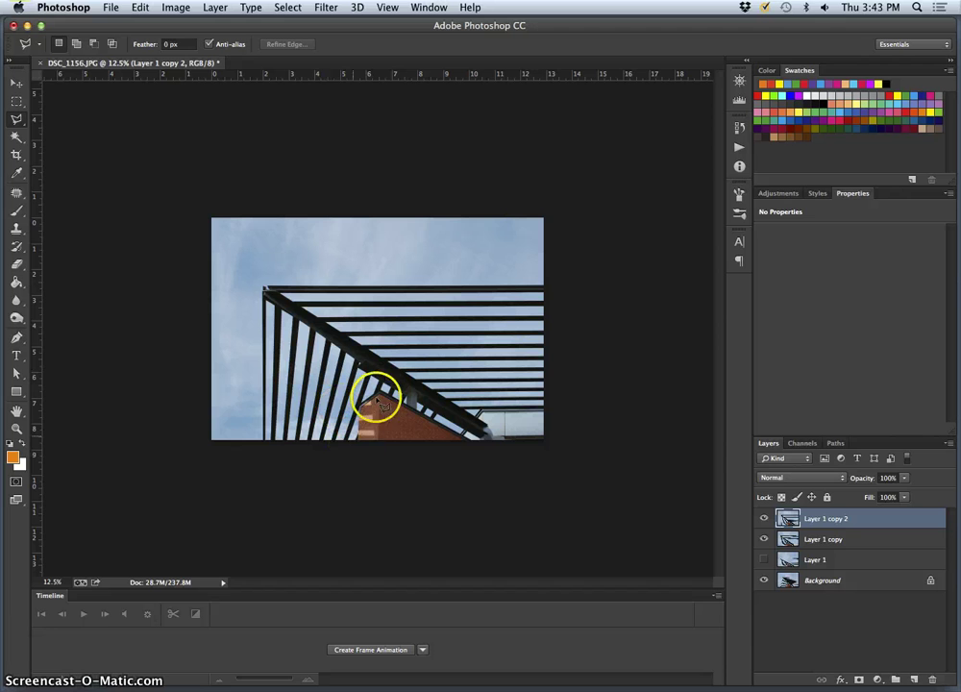
- Add a vertical guide through the brick gable's shifted peak and duplicate Layer 1 copy 2
left_click_drag(36, 379, 89, 376)
left_click_drag(265, 415, 377, 404)
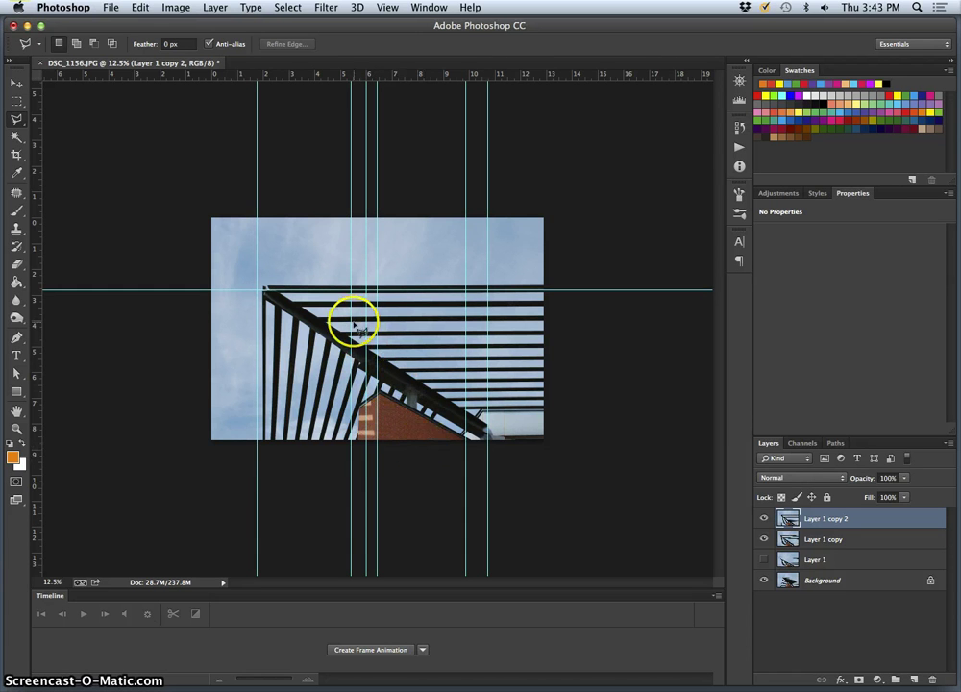
key("super+j")
- Distort Layer 1 copy 3 by moving both left and both right corners inward to about 97.6% width, keeping the outermost beam vertical
key("super+t")
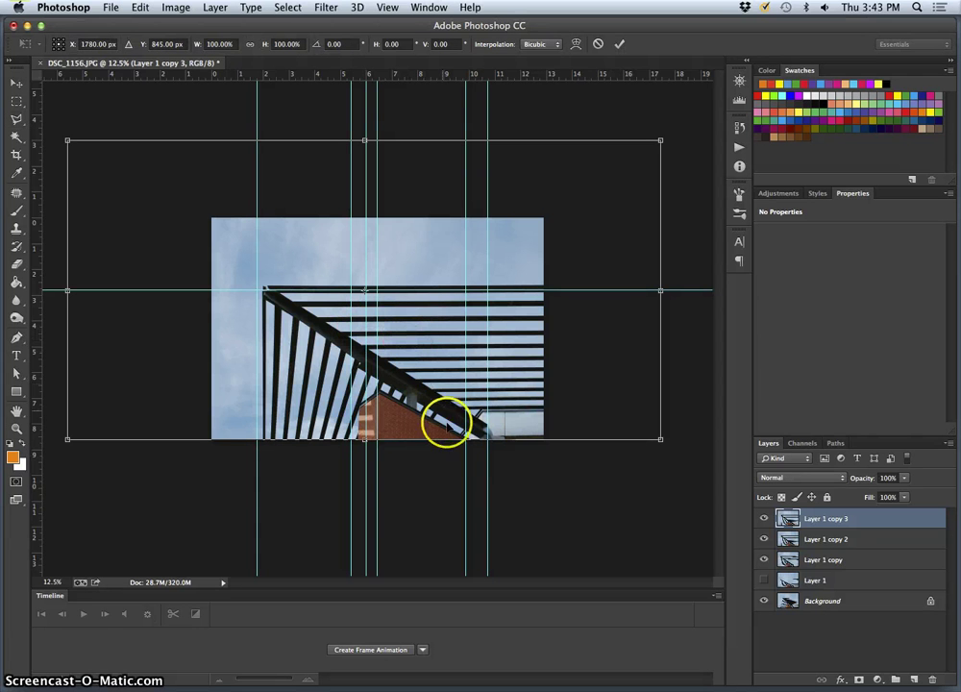
right_click(220, 343)
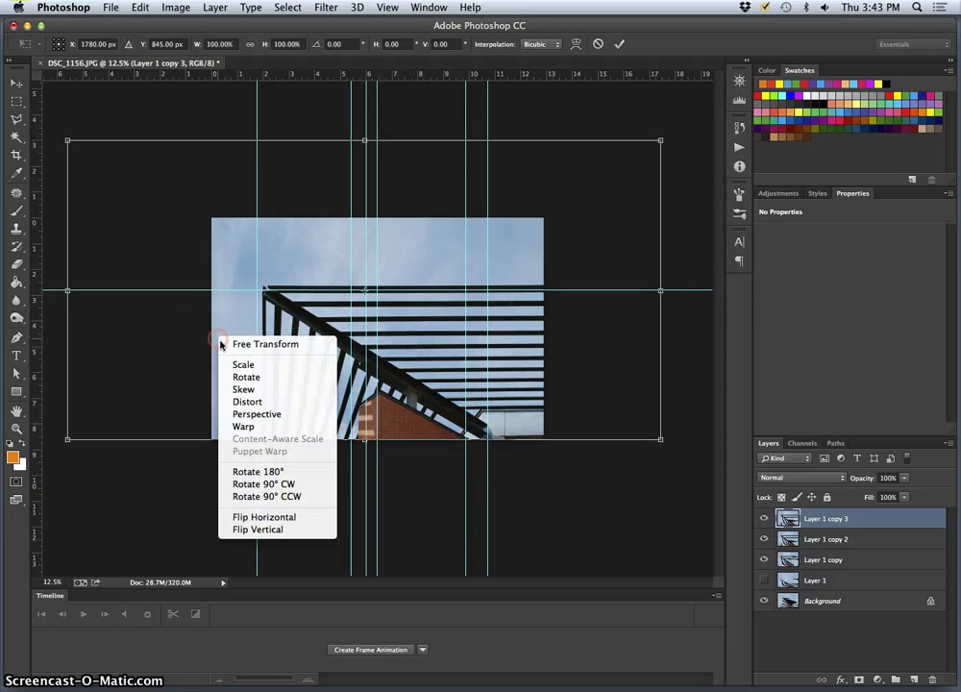
left_click(245, 402)
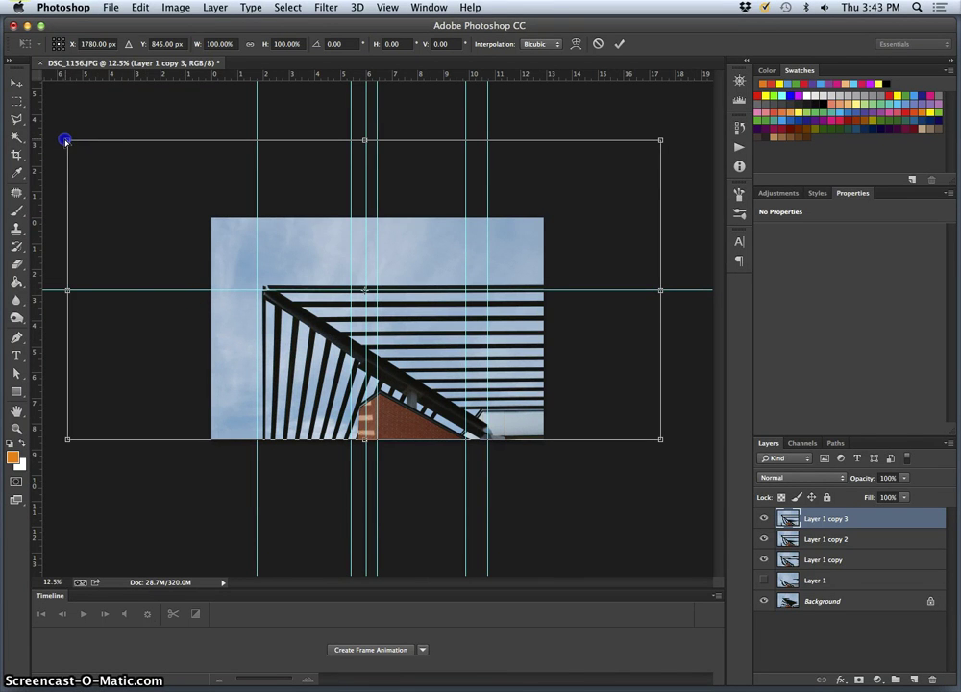
left_click_drag(63, 140, 64, 140)
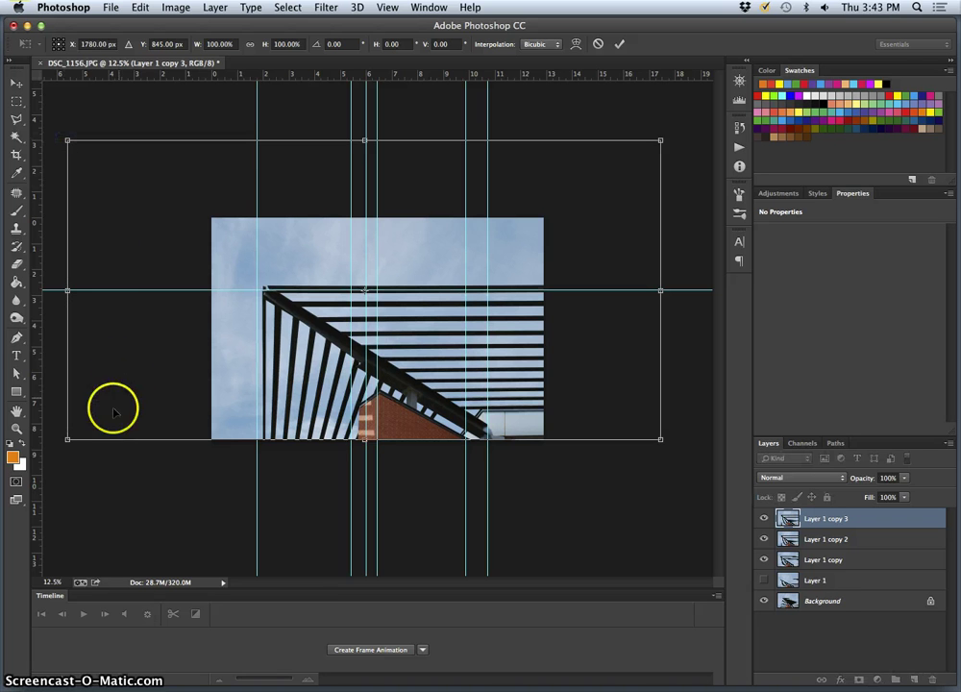
left_click(68, 441)
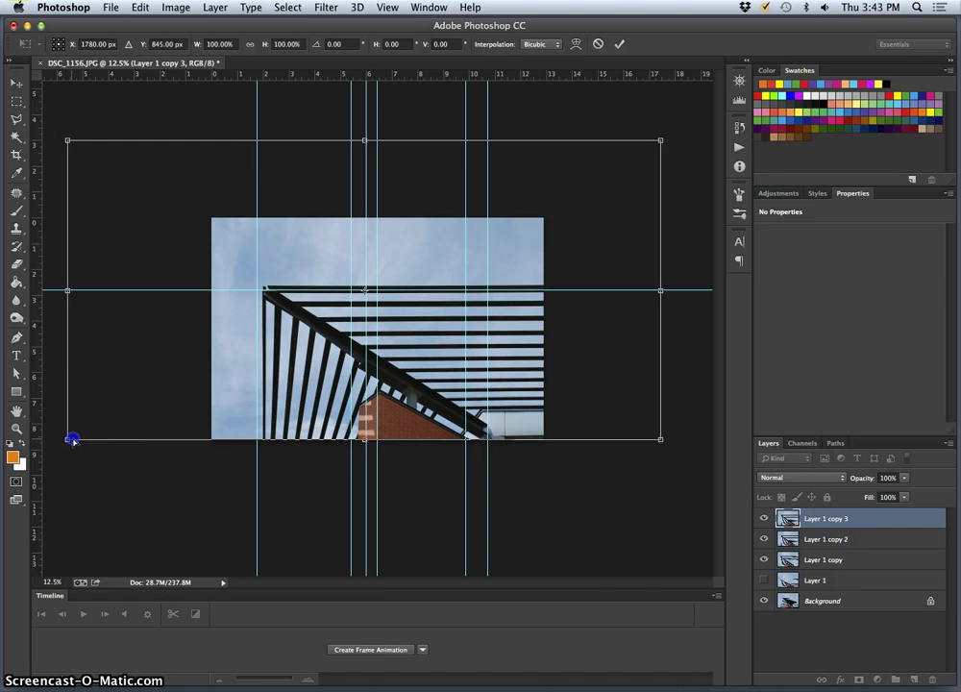
left_click_drag(72, 441, 75, 440)
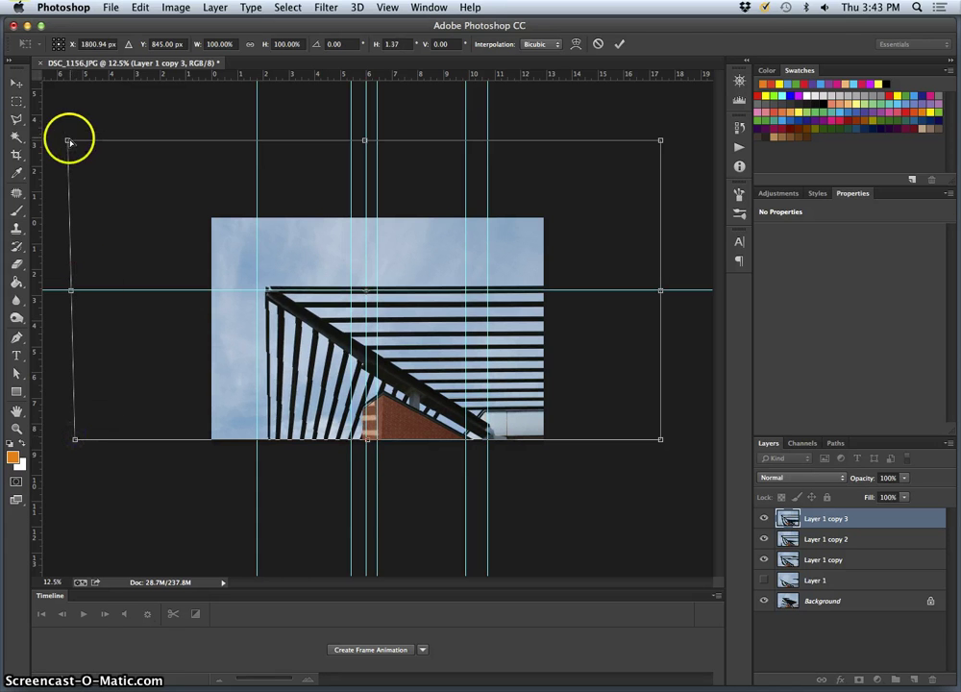
left_click_drag(72, 141, 77, 141)
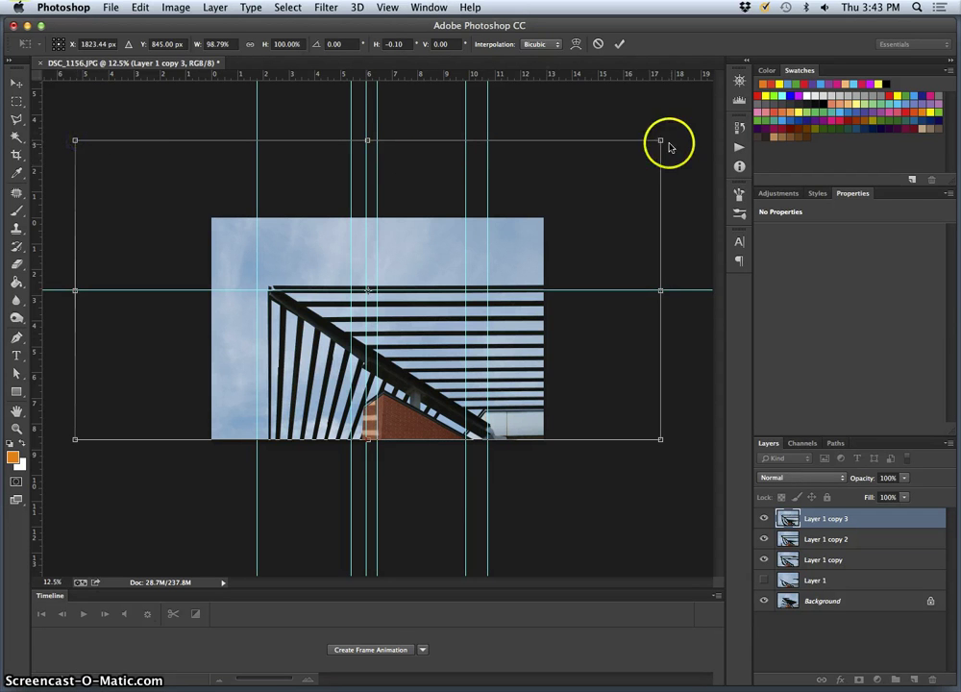
left_click_drag(660, 141, 642, 140)
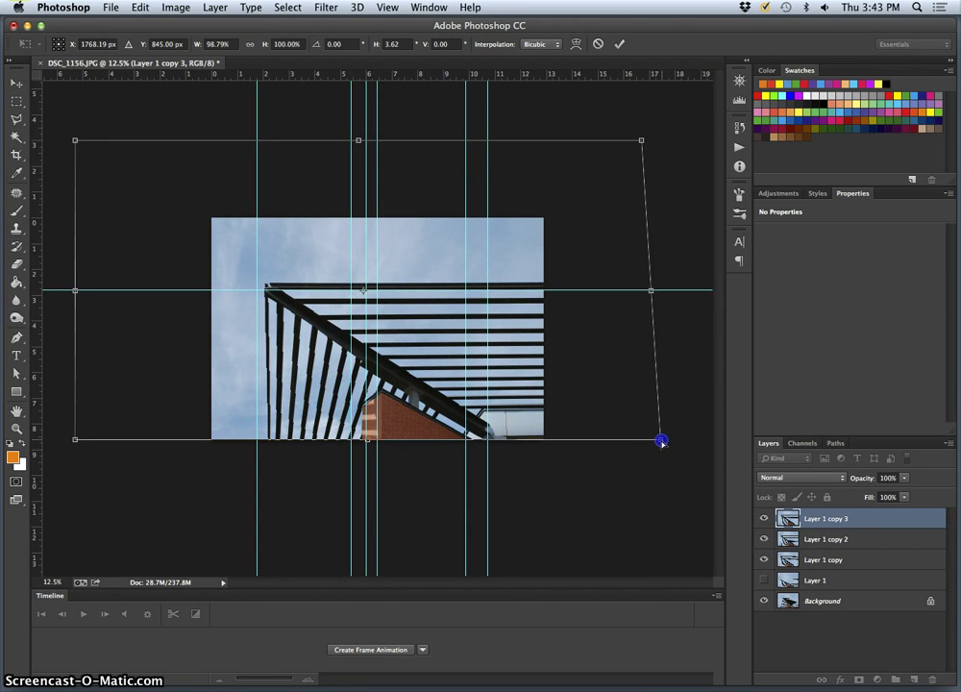
left_click_drag(660, 442, 654, 442)
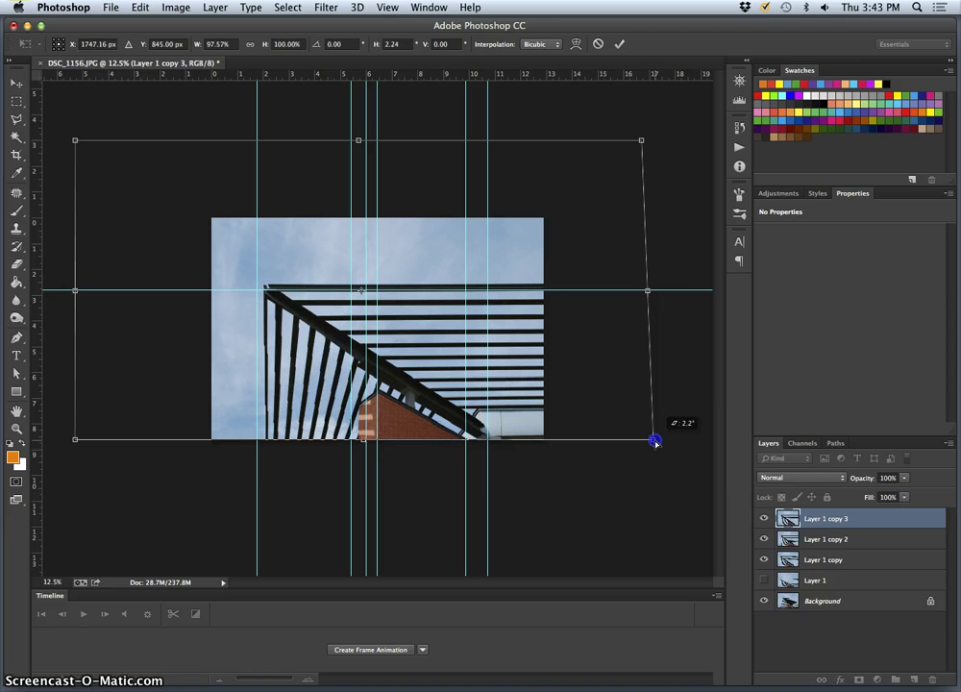